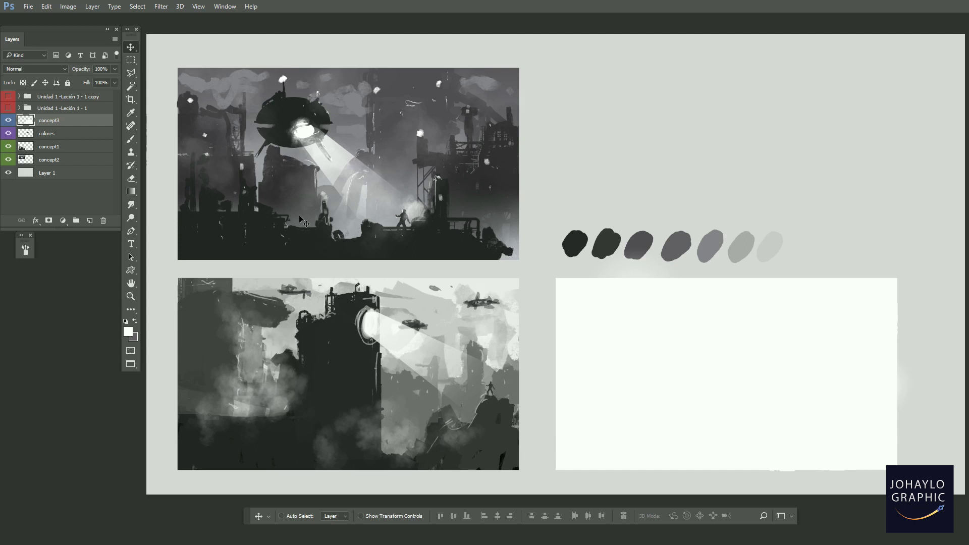
Examine the Film & Video presets for a new document and close the dialog without creating one
click(28, 7)
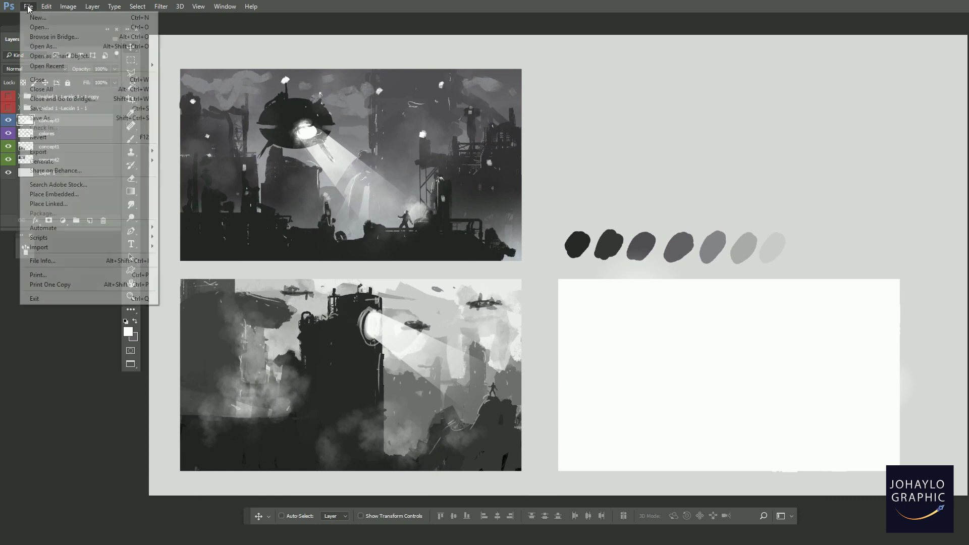
click(38, 19)
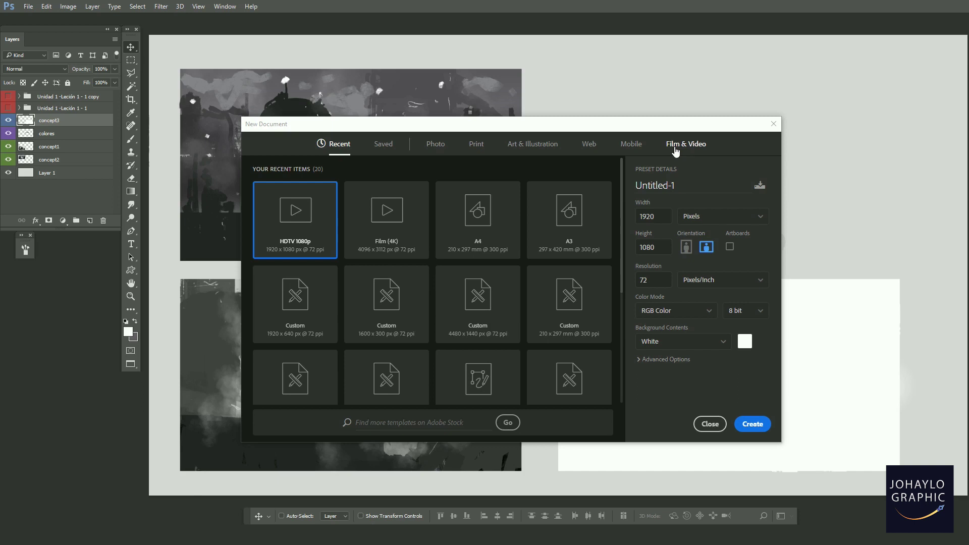
click(675, 147)
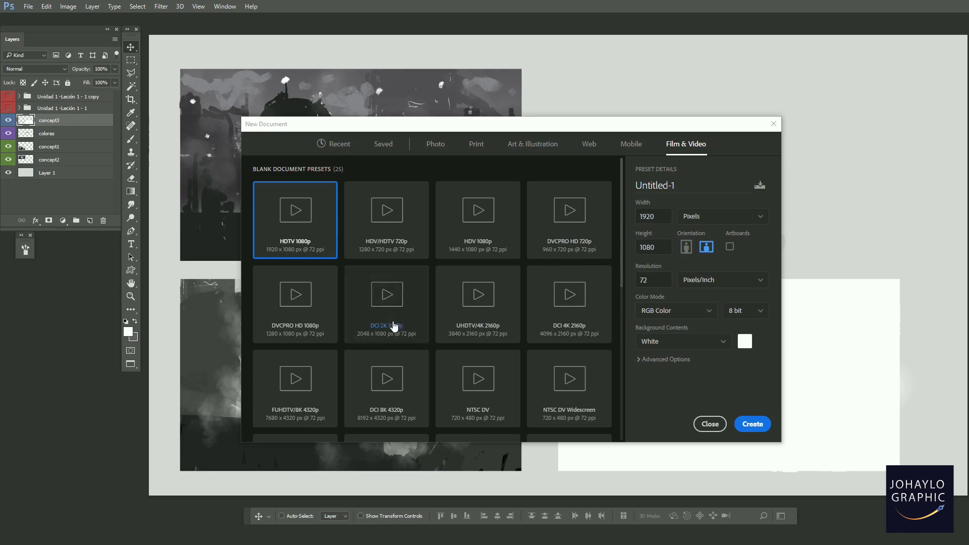
scroll(472, 338, down, 5)
scroll(468, 331, up, 5)
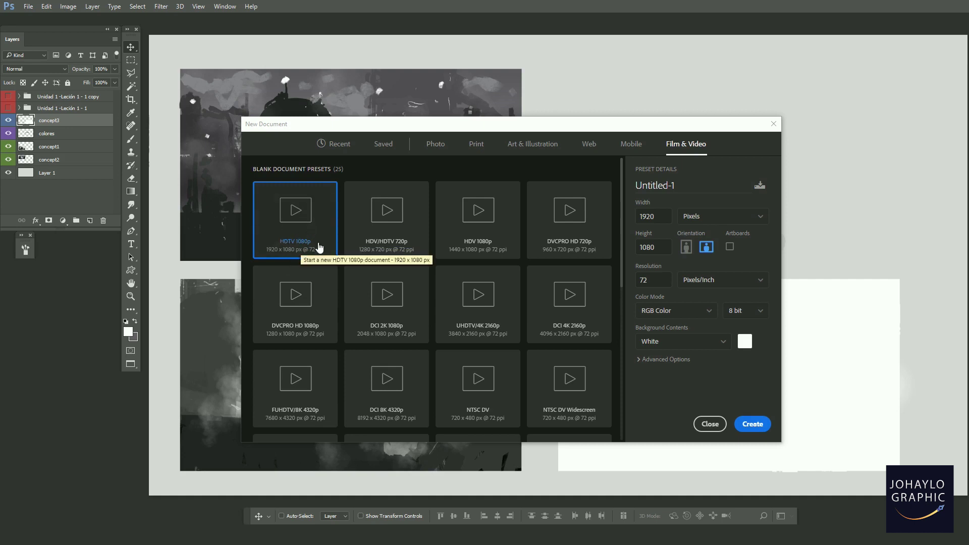
click(719, 424)
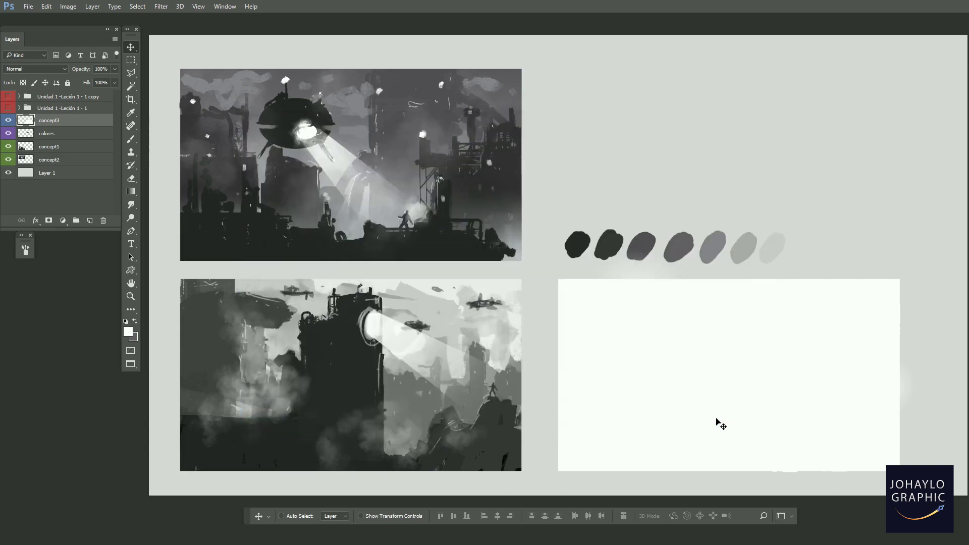
drag(475, 196, 475, 199)
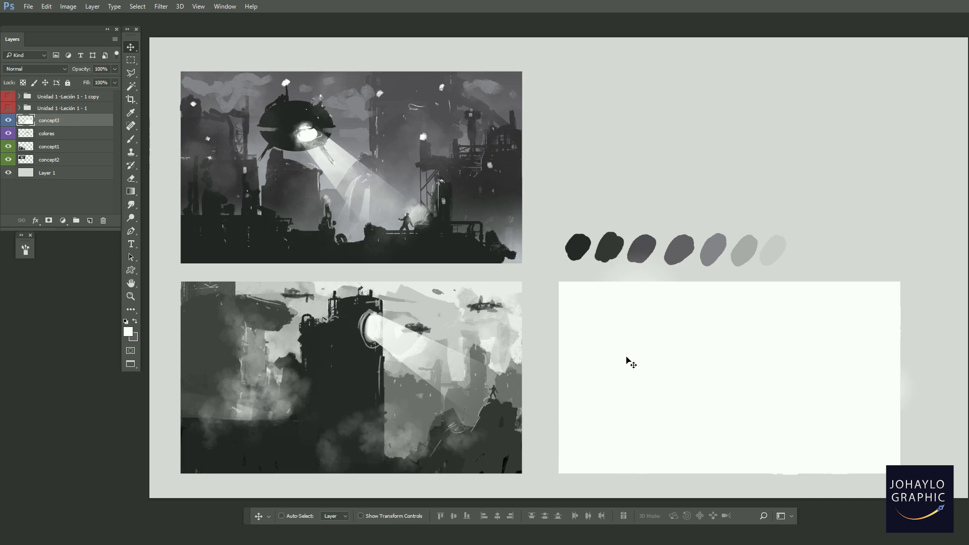
drag(558, 267, 561, 260)
drag(419, 188, 417, 212)
drag(494, 242, 491, 221)
drag(415, 182, 418, 192)
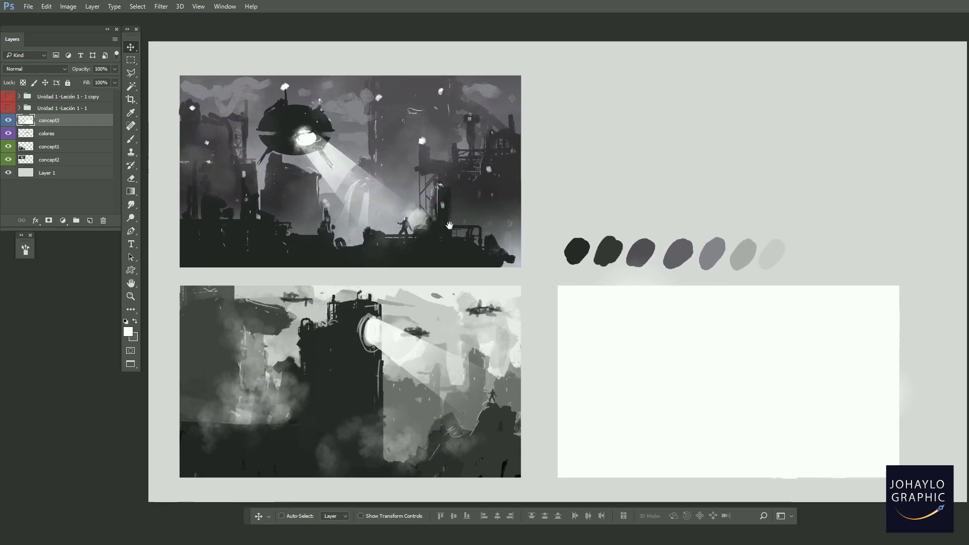
drag(450, 228, 447, 224)
drag(259, 141, 262, 142)
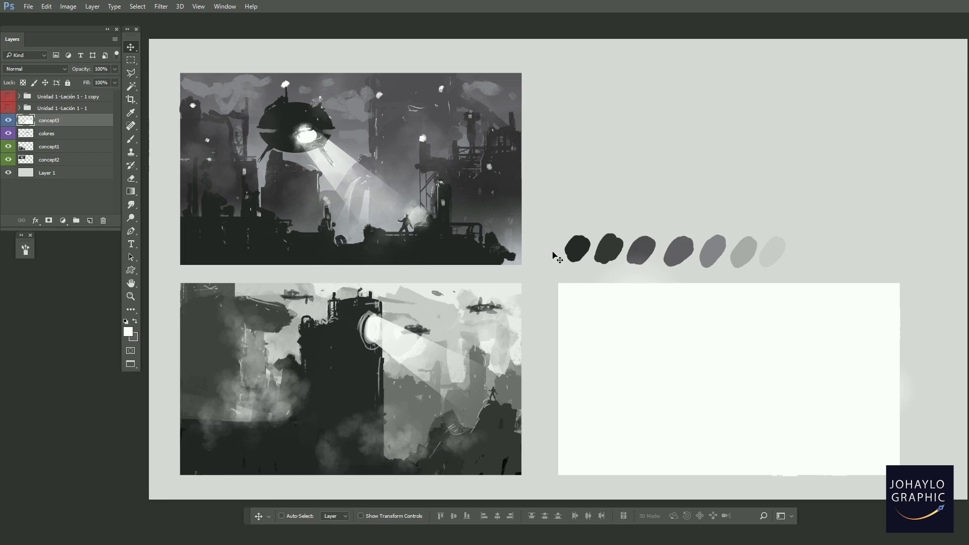
drag(552, 250, 549, 249)
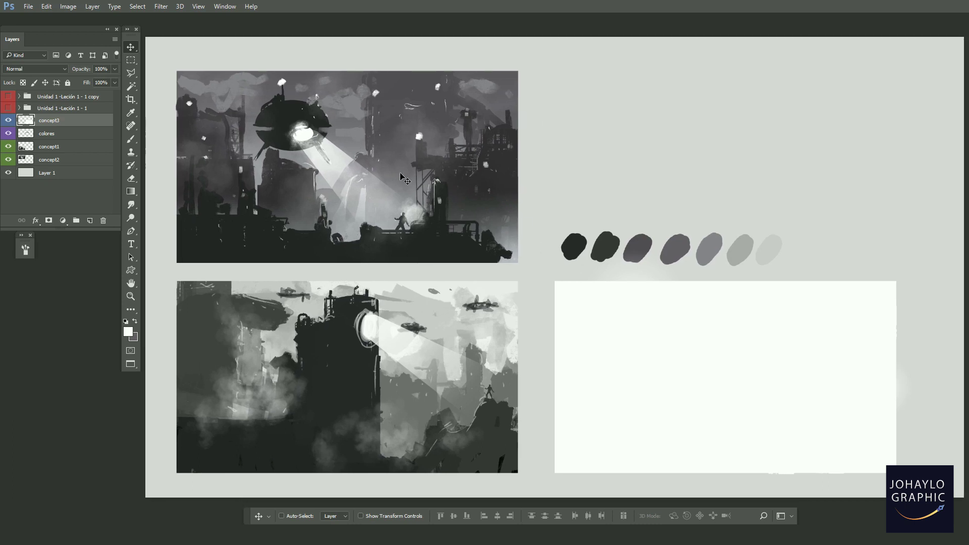
Try duplicating the blank white concept3 panel over the other three areas of the canvas and undo the copies
click(657, 344)
click(673, 323)
mouse_move(674, 326)
mouse_down()
mouse_move(657, 326)
mouse_move(661, 346)
mouse_move(621, 108)
mouse_move(646, 133)
mouse_move(303, 142)
mouse_move(315, 349)
mouse_up()
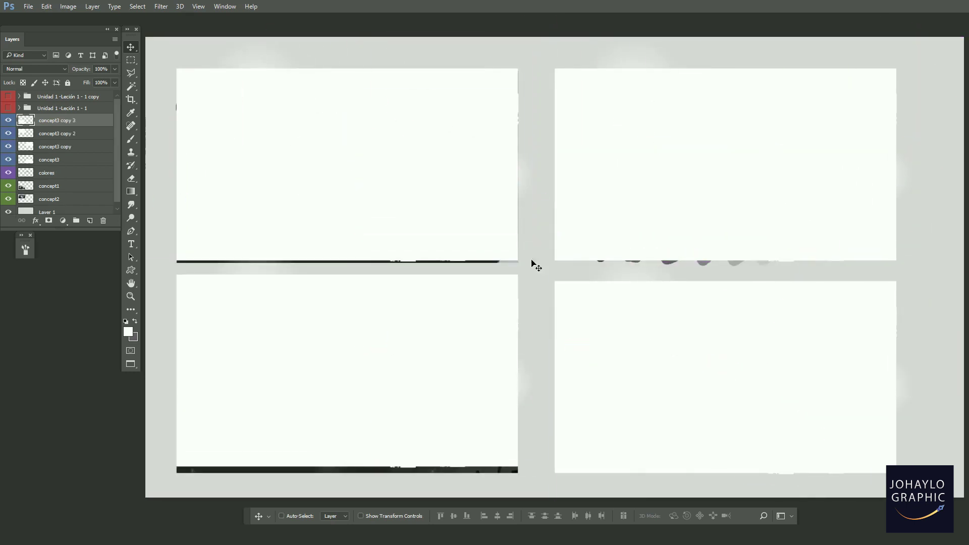
key(ctrl+z)
key(ctrl+z)
key(ctrl+z)
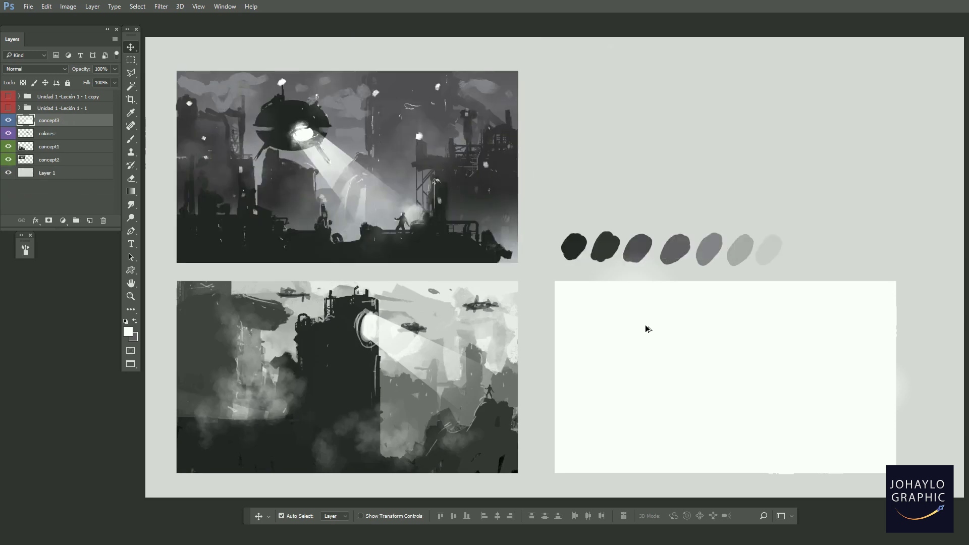
Activate the Brush tool while the concept3 layer is selected
mouse_move(691, 390)
mouse_down()
mouse_move(673, 398)
mouse_move(704, 393)
mouse_up()
click(132, 139)
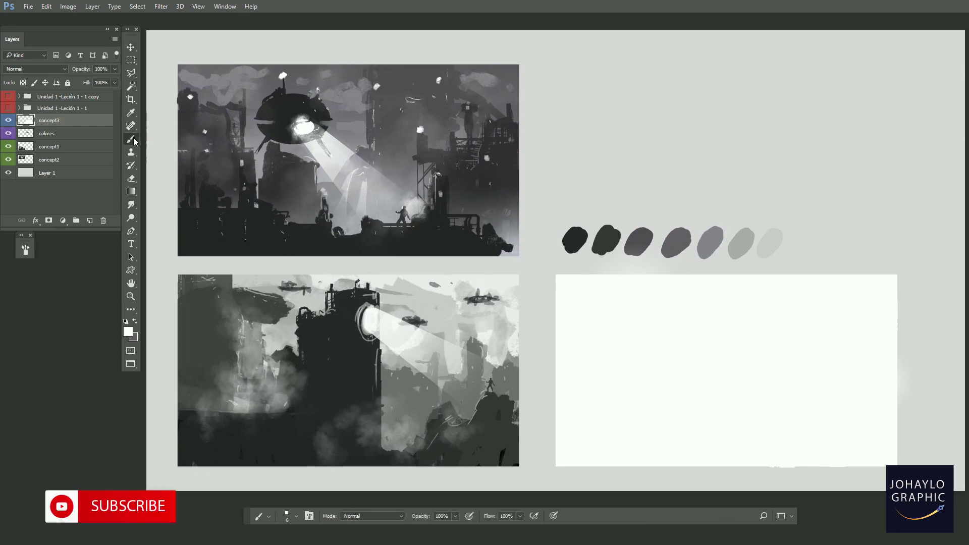
drag(497, 242, 497, 243)
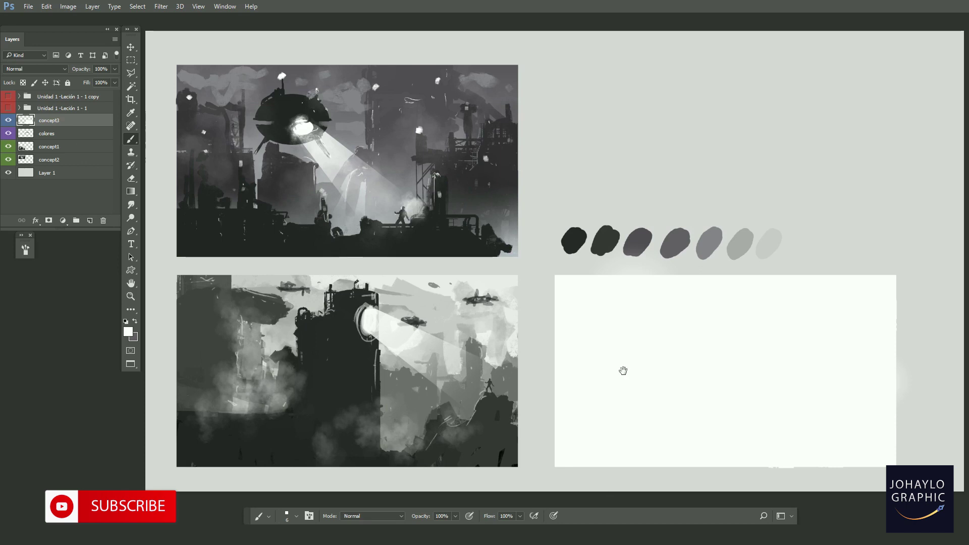
drag(624, 370, 623, 371)
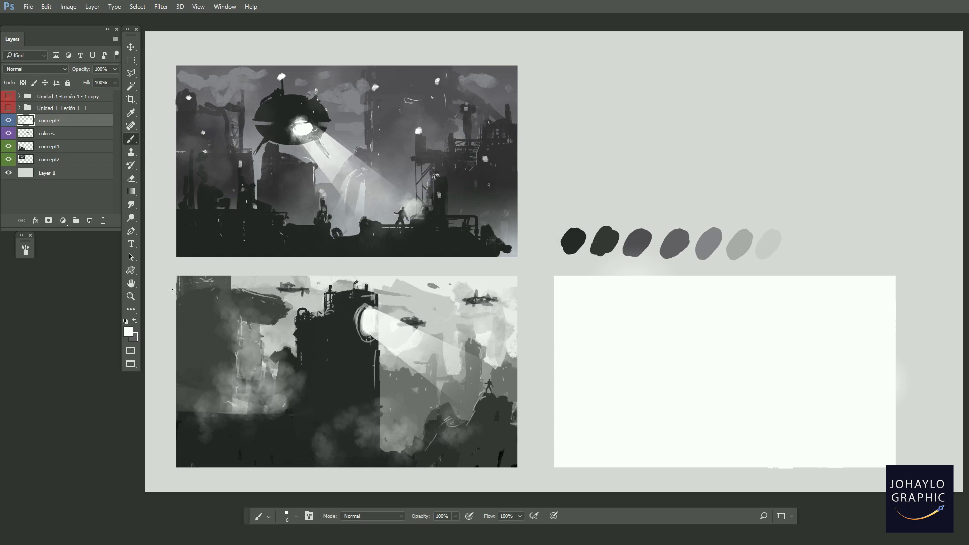
click(129, 332)
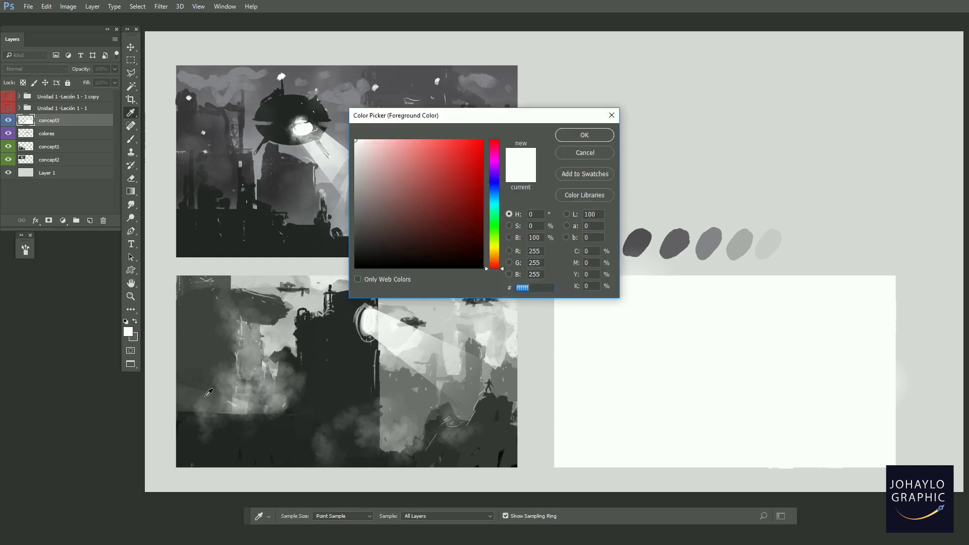
click(360, 249)
click(585, 153)
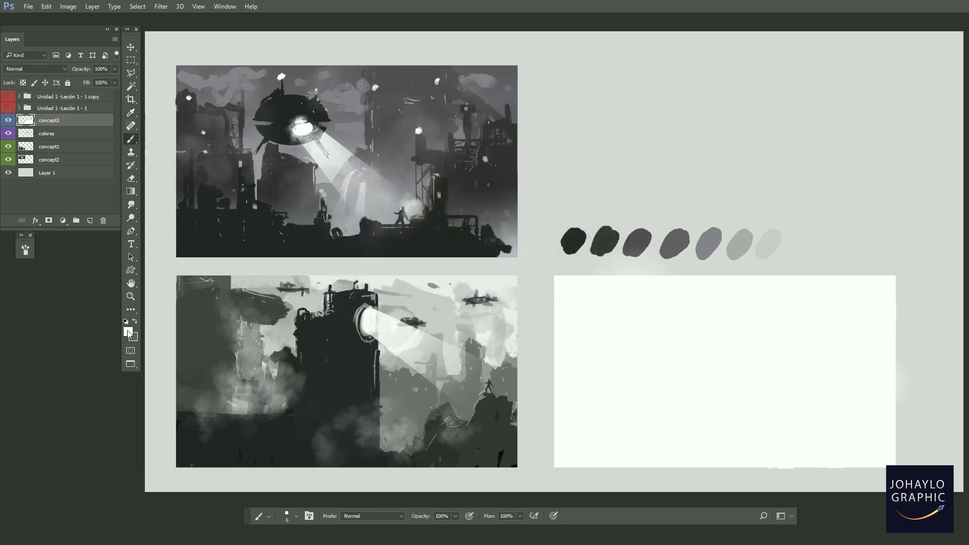
click(129, 332)
click(360, 249)
click(583, 152)
Set the foreground colour to near-black 1e1e1e, then try a scribble on the blank white panel and undo it
click(128, 332)
click(480, 211)
click(463, 164)
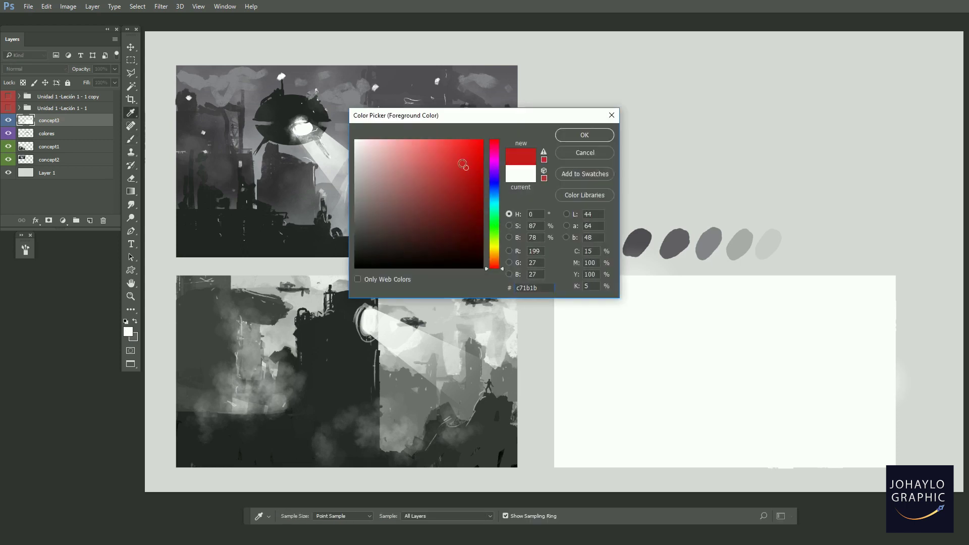
click(364, 247)
click(355, 253)
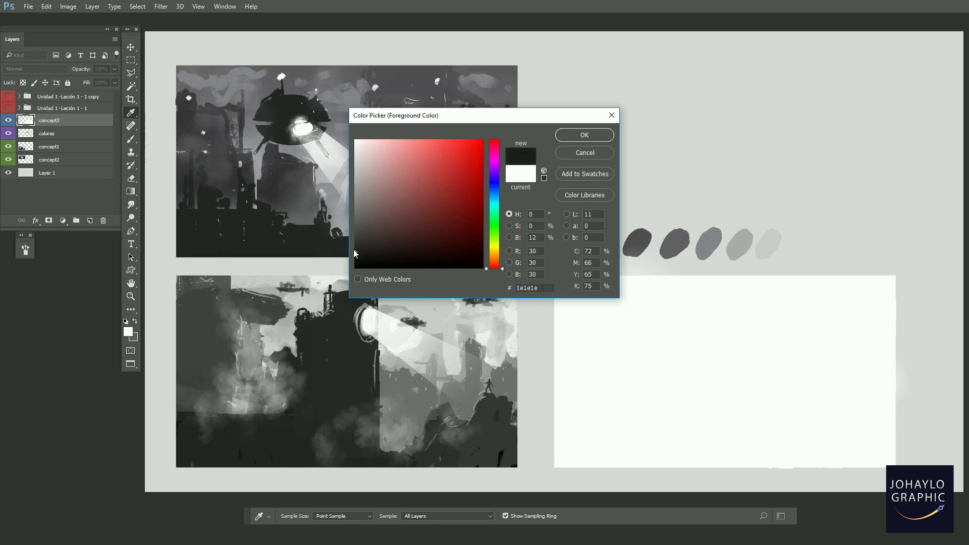
click(583, 136)
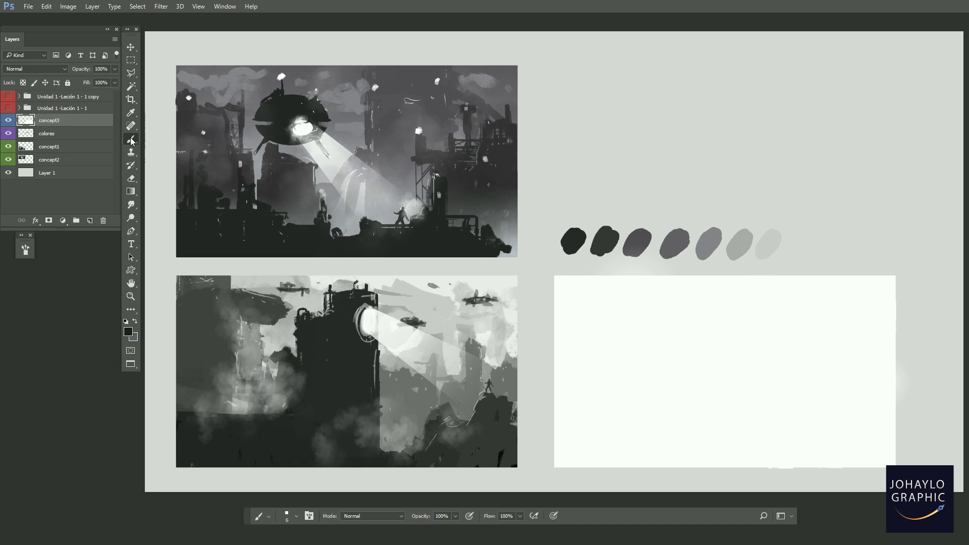
mouse_move(760, 295)
mouse_down()
mouse_move(746, 333)
mouse_move(782, 337)
mouse_up()
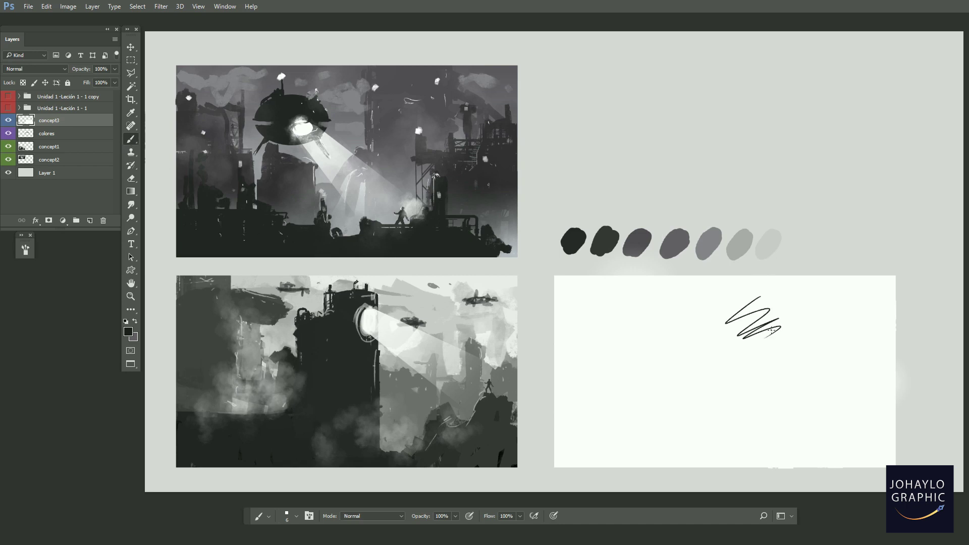
key(ctrl+z)
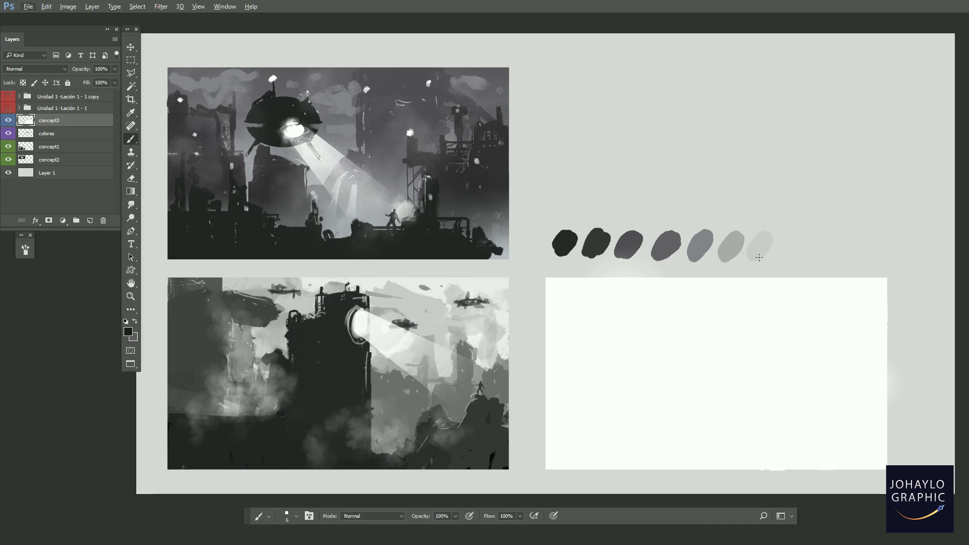
Sample the light and mid-grey swatches, enlarge the brush to 62 px and try test scribbles in the white panel
alt+click(762, 243)
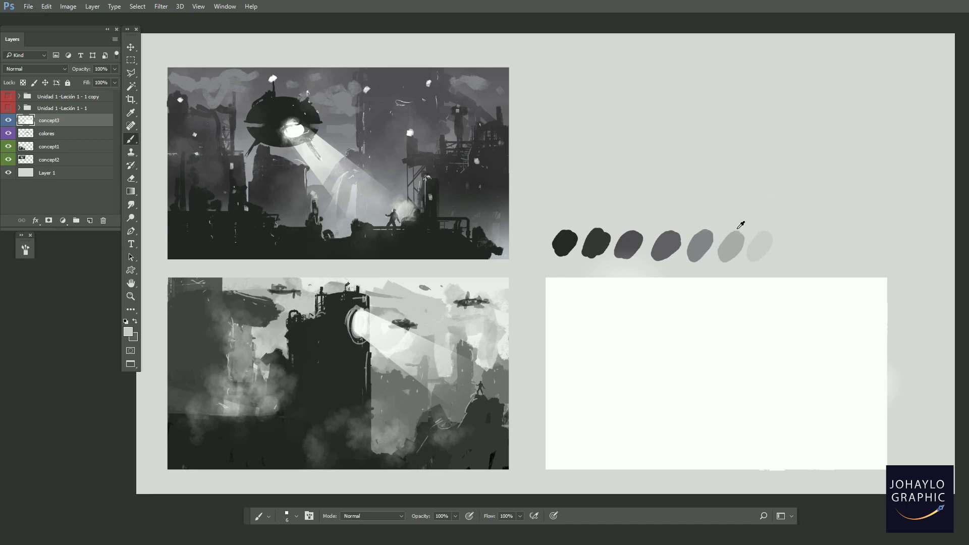
alt+click(666, 242)
drag(656, 291, 666, 318)
right_click(667, 317)
drag(671, 176, 688, 176)
click(615, 299)
alt+click(651, 305)
alt+click(665, 247)
drag(650, 307, 668, 323)
Sample the black, dark, medium and light grey swatches in turn and try a scribble with them in the white panel
alt+click(565, 242)
drag(577, 290, 579, 319)
alt+click(601, 241)
drag(613, 287, 618, 320)
alt+click(707, 240)
drag(705, 287, 702, 318)
alt+click(729, 245)
mouse_move(732, 286)
mouse_down()
mouse_move(726, 309)
mouse_move(760, 297)
mouse_move(759, 322)
mouse_up()
alt+click(765, 253)
Undo all the swatch test scribbles in the white panel
key(ctrl+alt+z)
key(ctrl+alt+z)
key(ctrl+alt+z)
key(ctrl+alt+z)
key(ctrl+alt+z)
key(ctrl+alt+z)
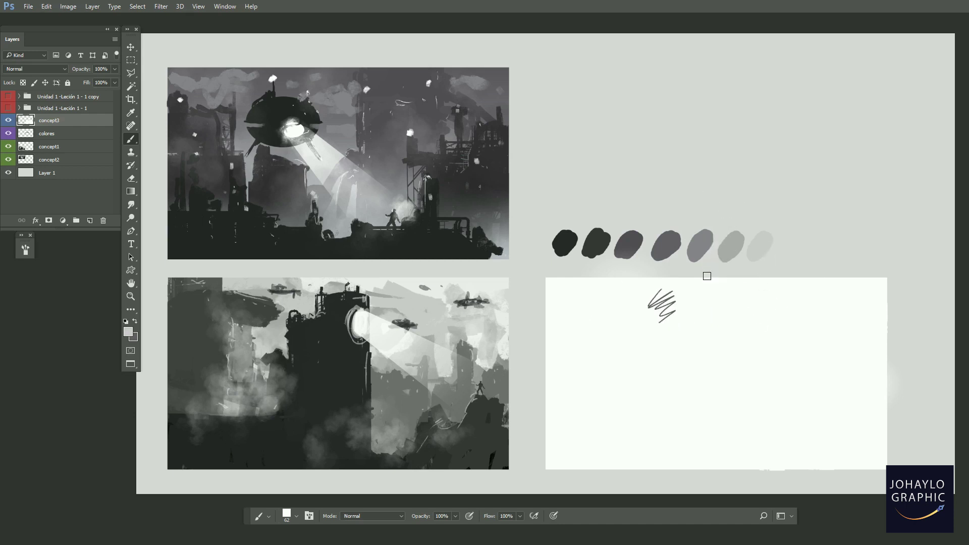
key(ctrl+alt+z)
drag(704, 283, 671, 299)
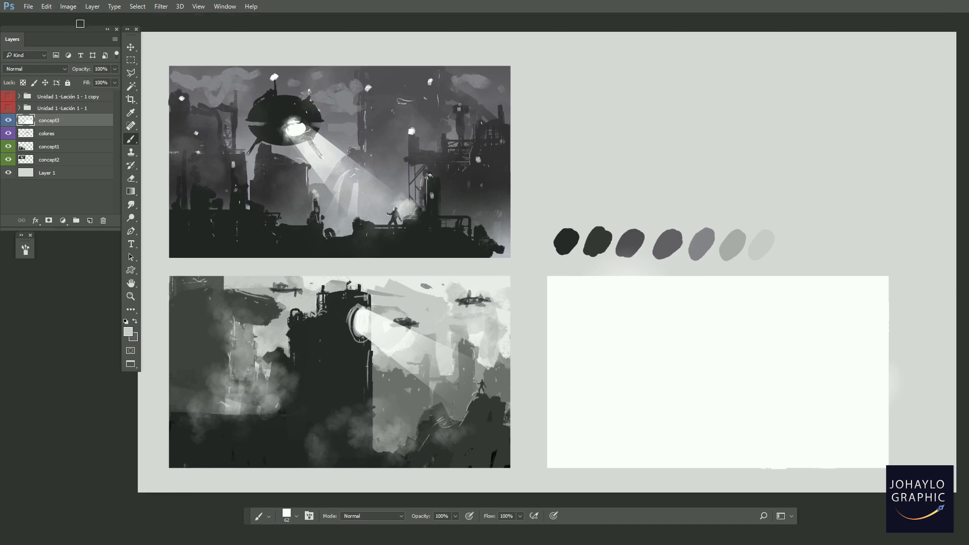
Activate the Move tool and show the guides over the canvas
click(130, 47)
drag(393, 113, 413, 119)
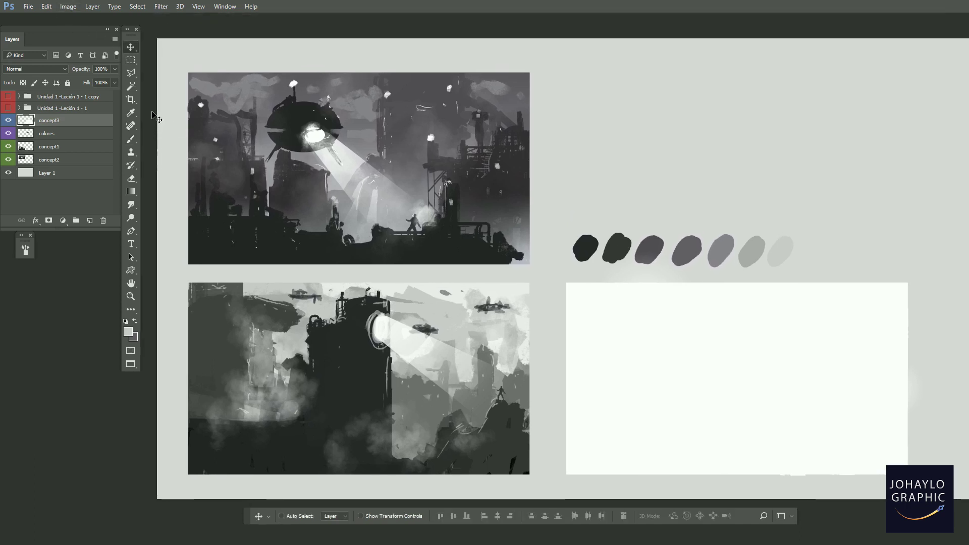
key(ctrl+semicolon)
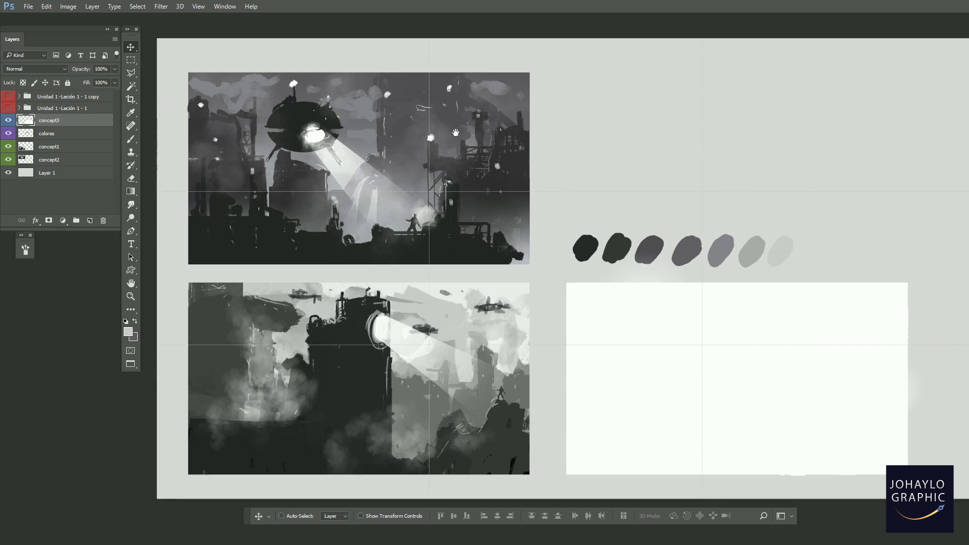
drag(353, 165, 355, 168)
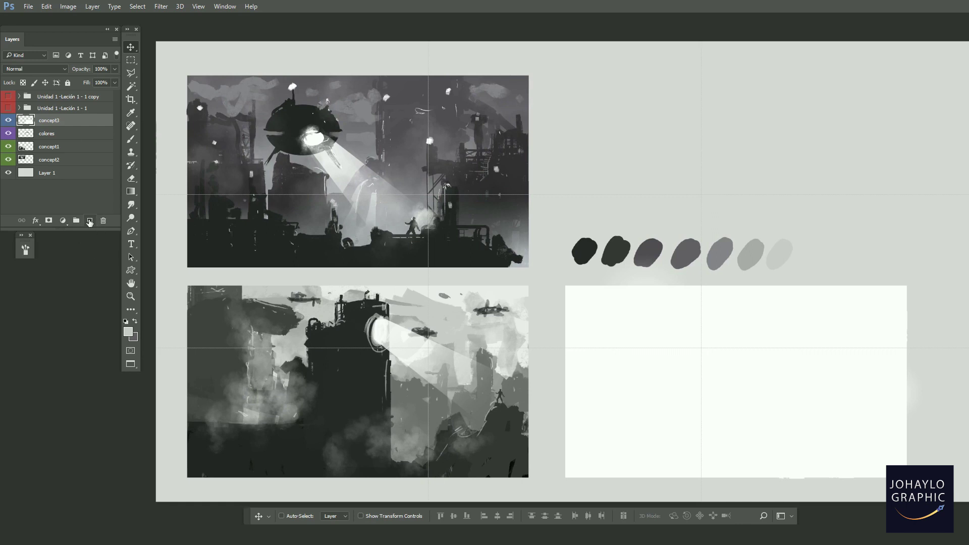
Add a new layer above concept3 and set a bright red foreground colour for the Brush tool
click(89, 222)
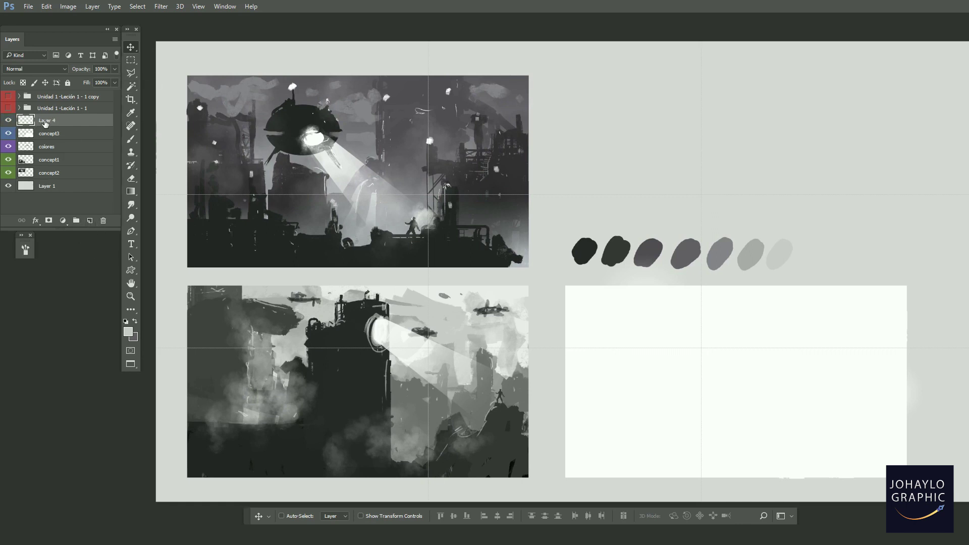
click(132, 139)
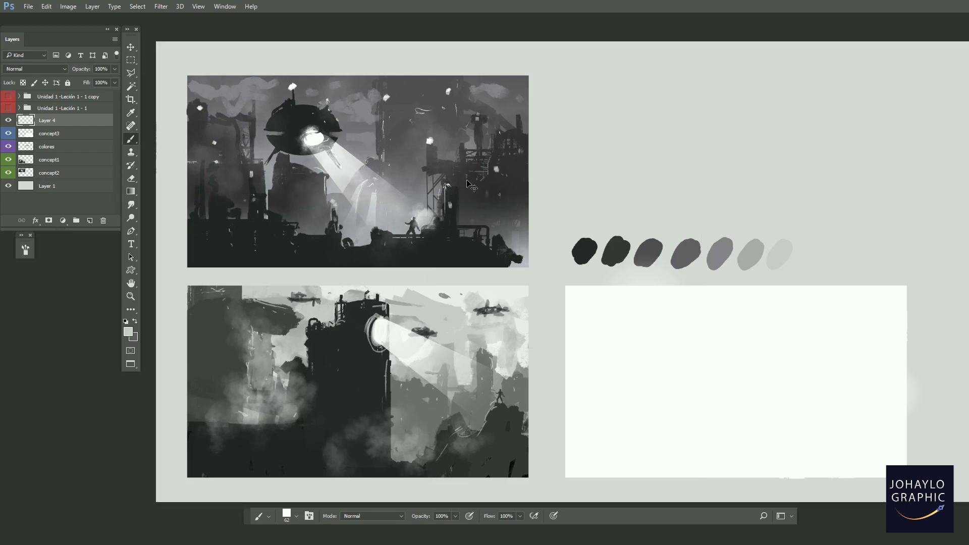
key(alt)
click(128, 331)
click(477, 170)
click(582, 132)
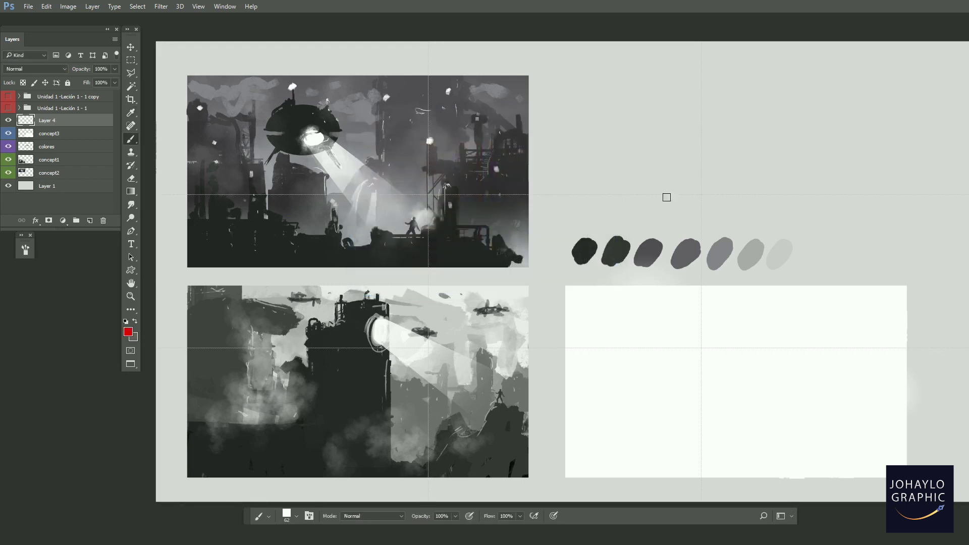
Undo a trial red stroke and switch to a round 19 px brush
drag(663, 148, 651, 246)
key(ctrl+z)
right_click(725, 190)
double_click(771, 249)
Try freehand red diagonal strokes around the grey swatches and undo them all
drag(579, 165, 607, 239)
drag(610, 162, 634, 235)
mouse_move(737, 156)
mouse_down()
mouse_move(752, 231)
mouse_move(677, 241)
mouse_move(700, 237)
mouse_move(671, 285)
mouse_up()
mouse_move(754, 167)
mouse_down()
mouse_move(698, 252)
mouse_move(667, 329)
mouse_up()
key(ctrl+alt+z)
key(ctrl+alt+z)
key(ctrl+alt+z)
key(ctrl+alt+z)
key(ctrl+alt+z)
key(ctrl+alt+z)
key(ctrl+alt+z)
key(ctrl+alt+z)
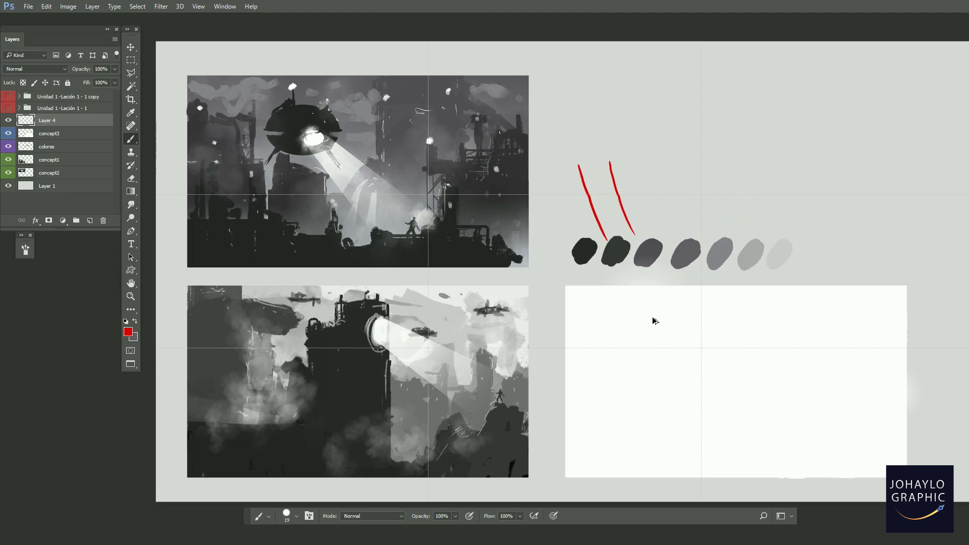
key(ctrl+alt+z)
Trace the two vertical guides with straight red brush lines over the full height of the canvas
drag(429, 42, 427, 488)
drag(709, 291, 687, 291)
drag(680, 44, 680, 502)
key(ctrl+alt+z)
drag(680, 43, 672, 500)
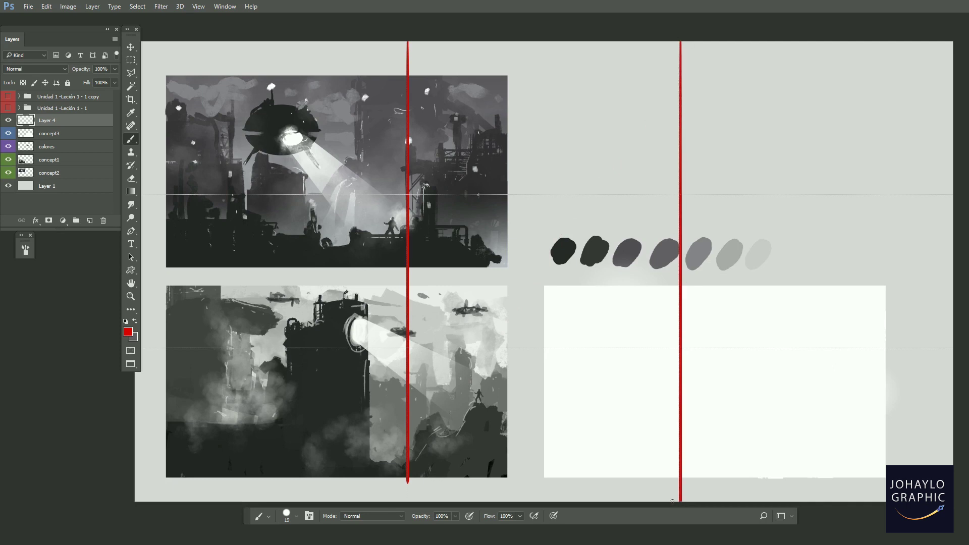
Trace the two horizontal guides with straight red brush lines across the full width of the canvas
mouse_move(472, 433)
mouse_down()
mouse_move(493, 438)
mouse_move(504, 404)
mouse_move(498, 424)
mouse_up()
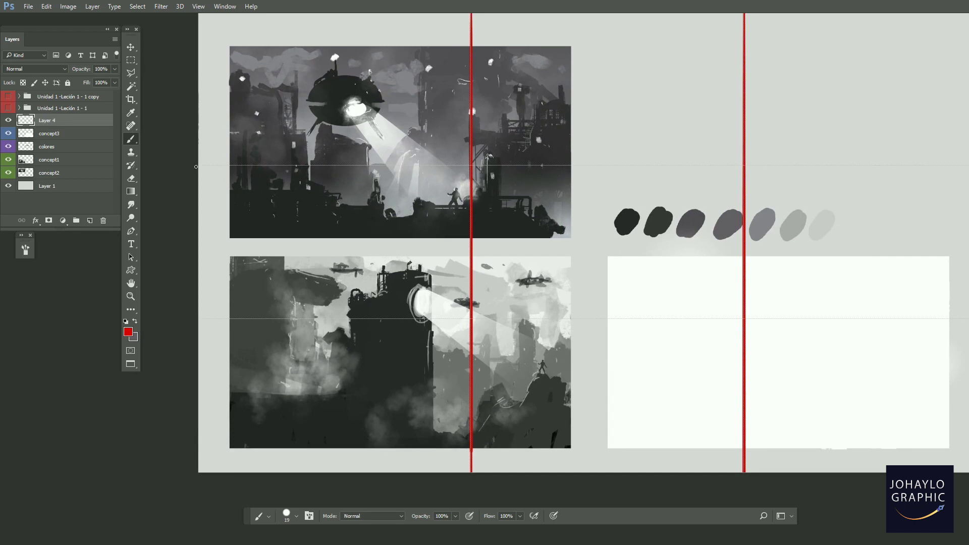
drag(199, 167, 967, 165)
drag(684, 284, 718, 281)
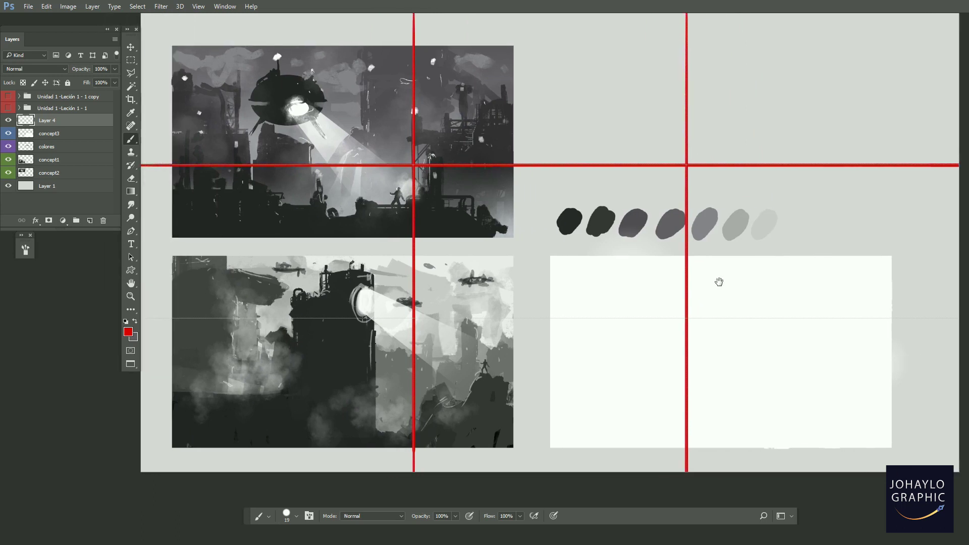
drag(199, 332, 222, 341)
mouse_move(160, 327)
mouse_down()
mouse_move(853, 312)
mouse_move(967, 328)
mouse_up()
drag(626, 376, 669, 389)
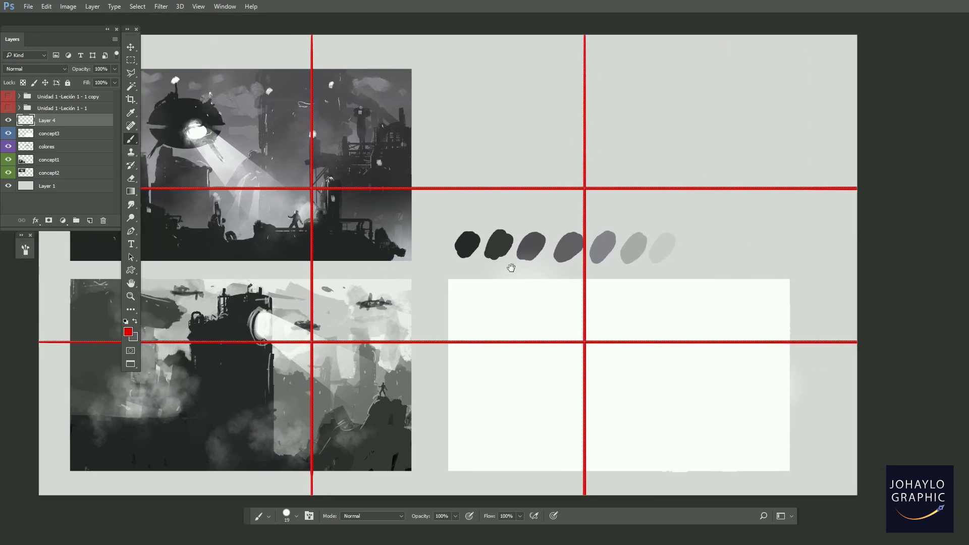
Scale down the red thirds grid on Layer 4 and fit it exactly over the upper flying-saucer concept panel
drag(513, 268, 595, 271)
click(131, 47)
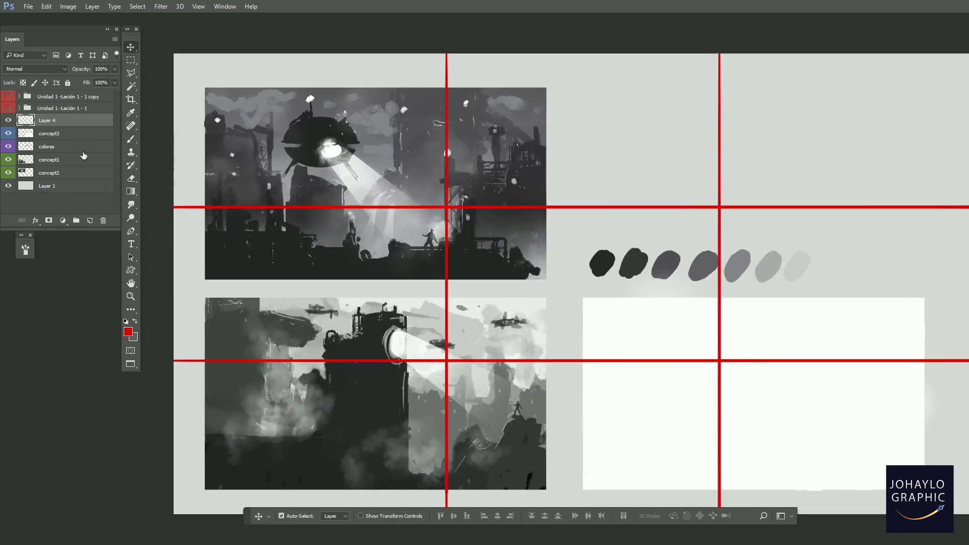
key(ctrl+d)
mouse_move(408, 181)
mouse_down()
mouse_move(389, 189)
mouse_move(389, 174)
mouse_move(402, 198)
mouse_up()
key(ctrl+t)
drag(165, 68, 399, 201)
drag(548, 293, 402, 205)
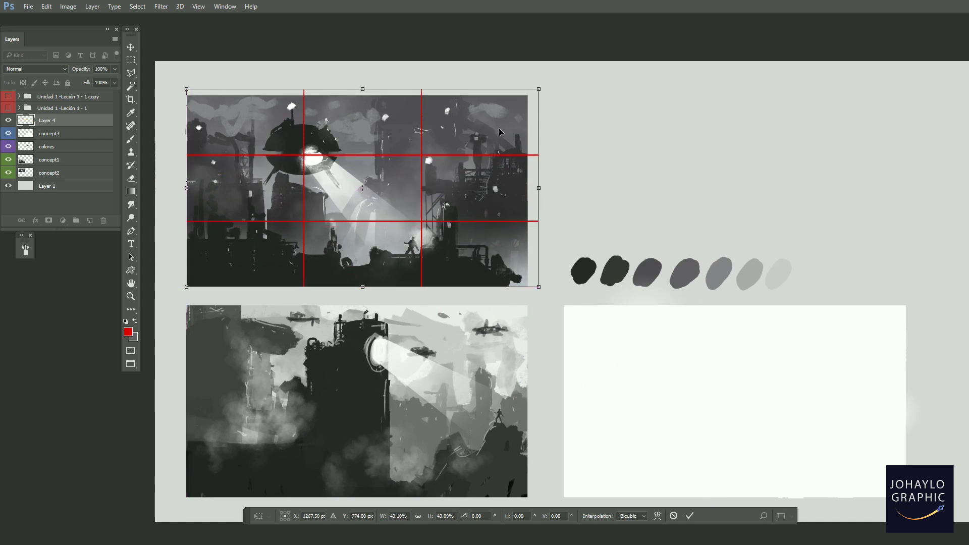
drag(539, 90, 528, 96)
key(Return)
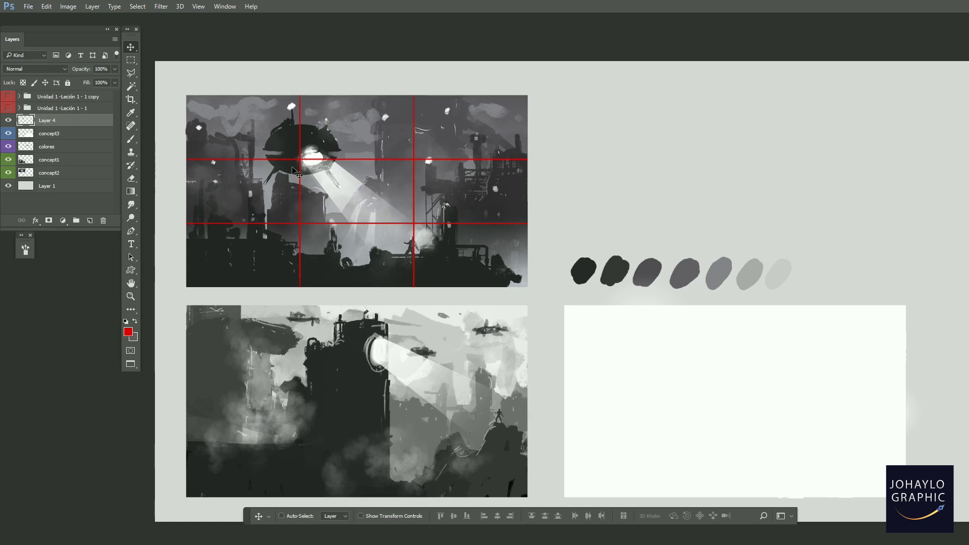
Duplicate the thirds grid onto the blank white panel and lower the copy's opacity to 4%
drag(300, 241, 283, 218)
drag(404, 199, 777, 406)
click(115, 69)
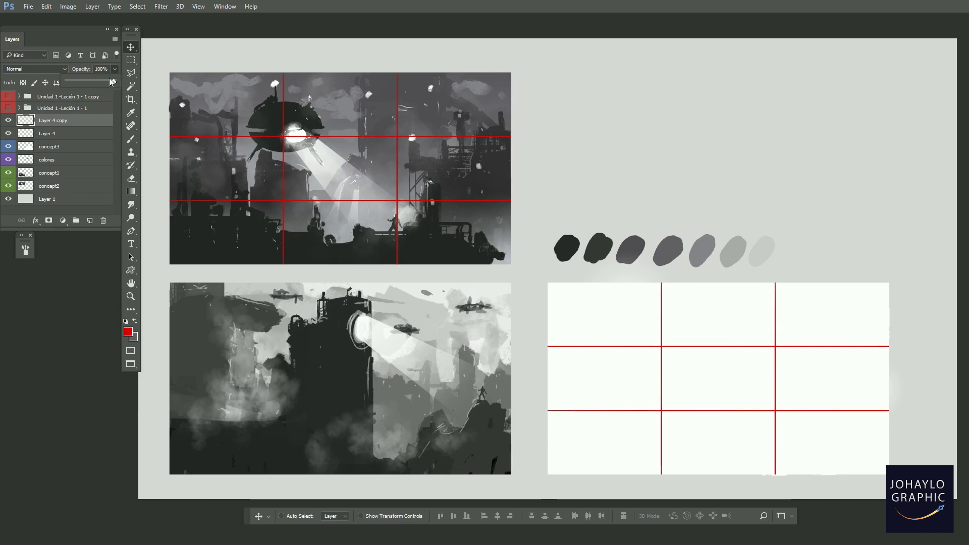
click(72, 80)
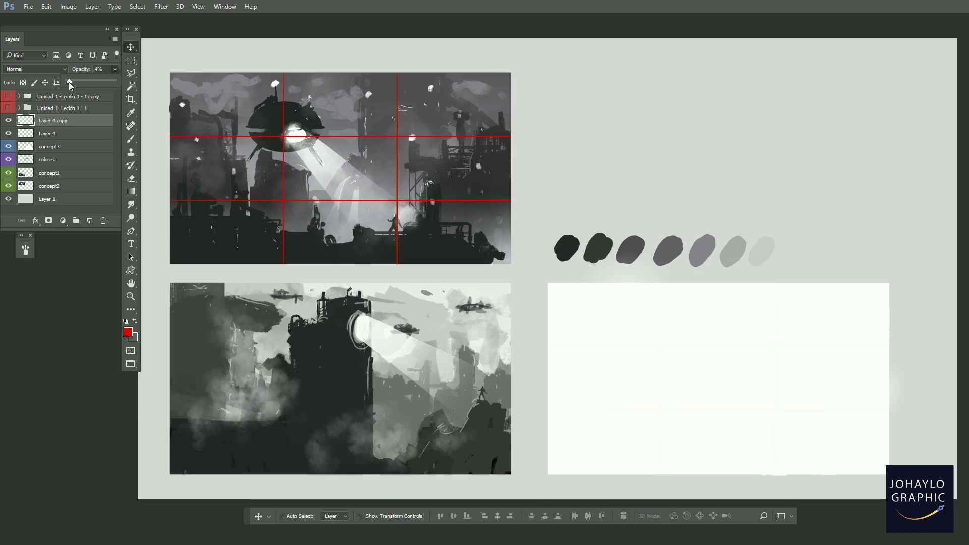
Colour-label Layer 4 copy yellow and Layer 4 blue, and switch to the Brush tool
click(51, 133)
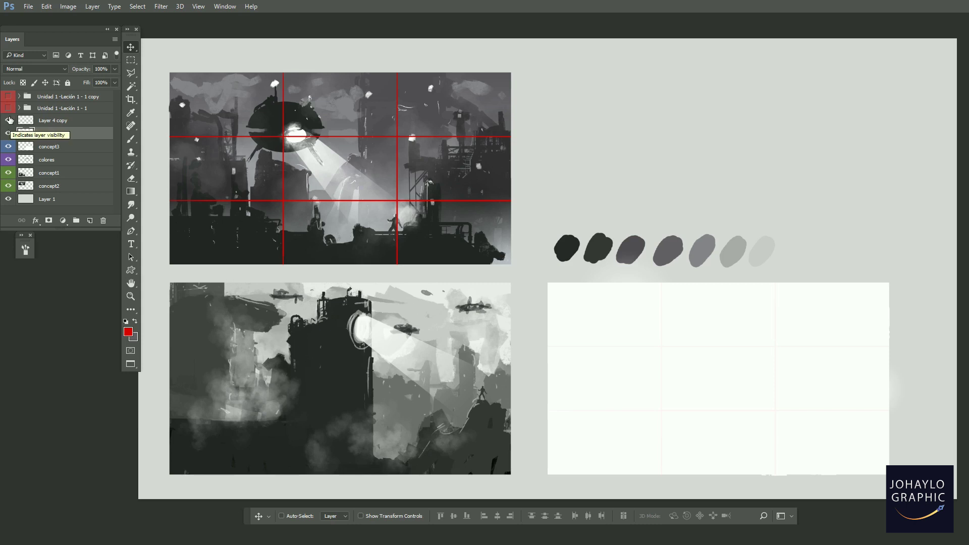
right_click(9, 121)
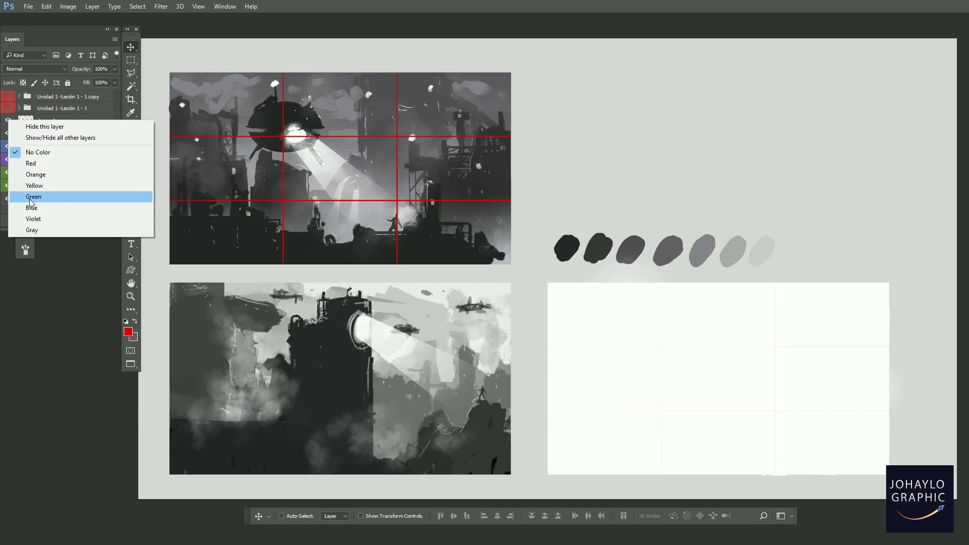
click(35, 186)
right_click(10, 135)
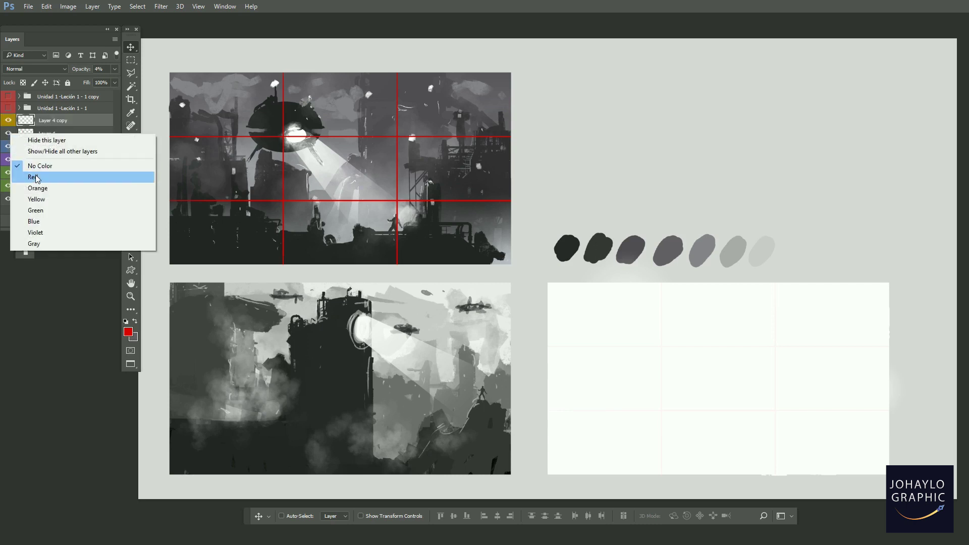
click(30, 176)
right_click(7, 135)
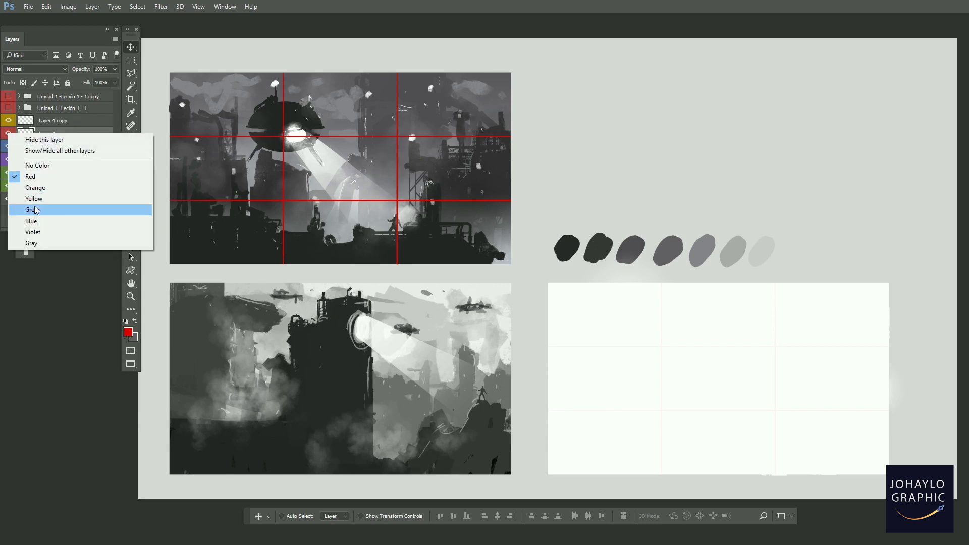
click(37, 224)
click(133, 137)
mouse_move(418, 229)
mouse_down()
mouse_move(428, 246)
mouse_move(427, 227)
mouse_up()
drag(345, 189, 305, 174)
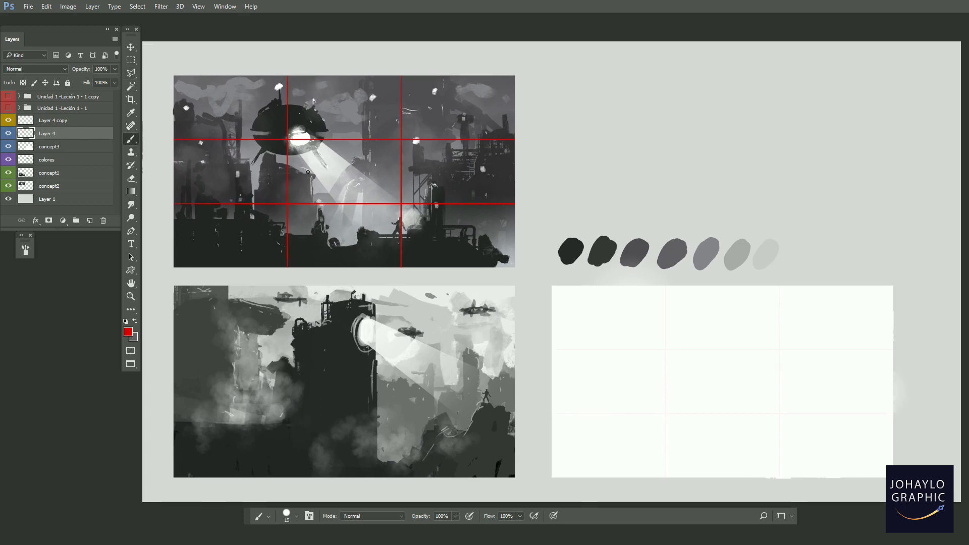
drag(551, 371, 556, 368)
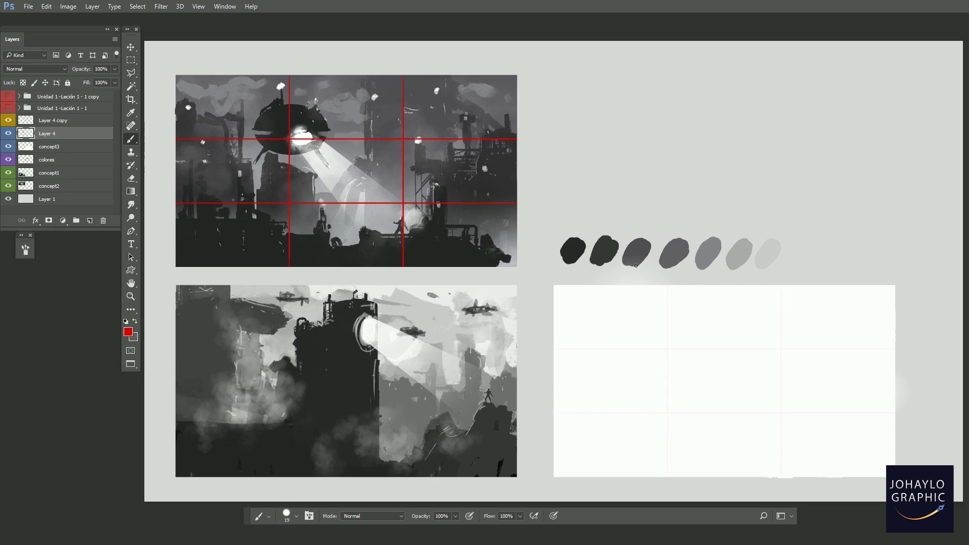
drag(510, 243, 511, 244)
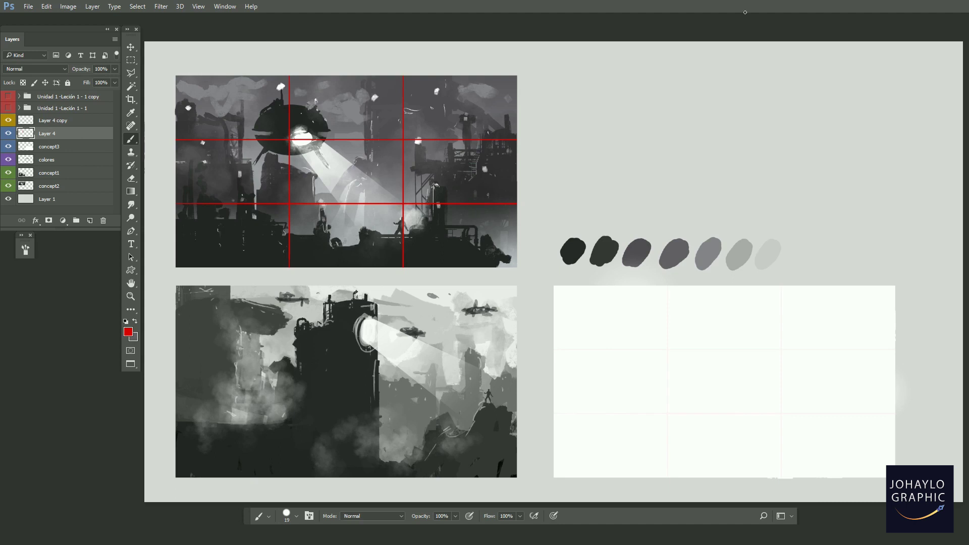
drag(710, 267, 698, 272)
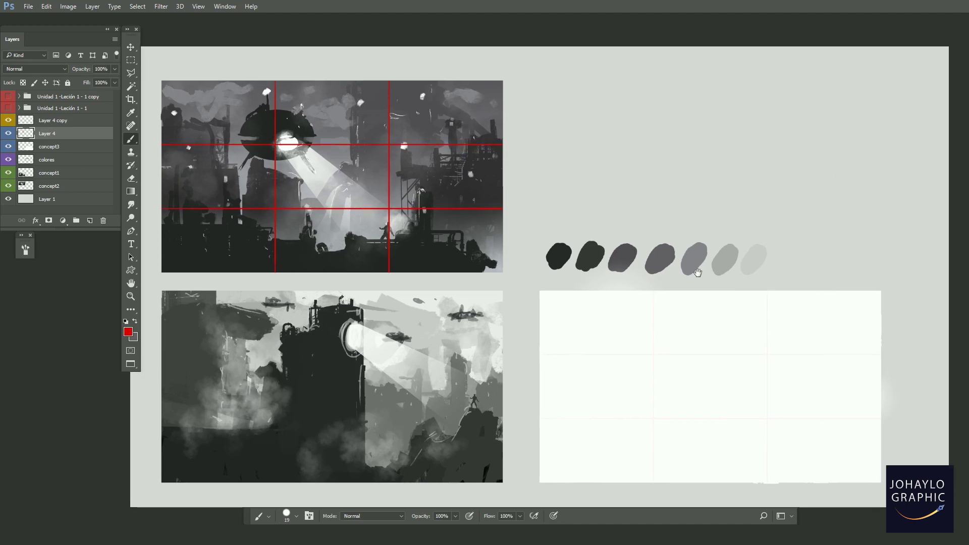
drag(646, 318, 661, 318)
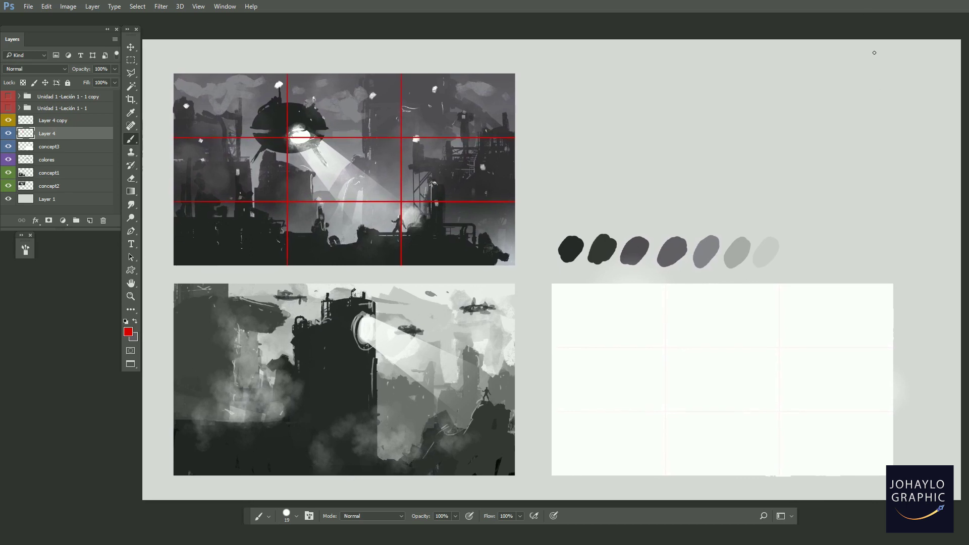
drag(619, 332, 620, 343)
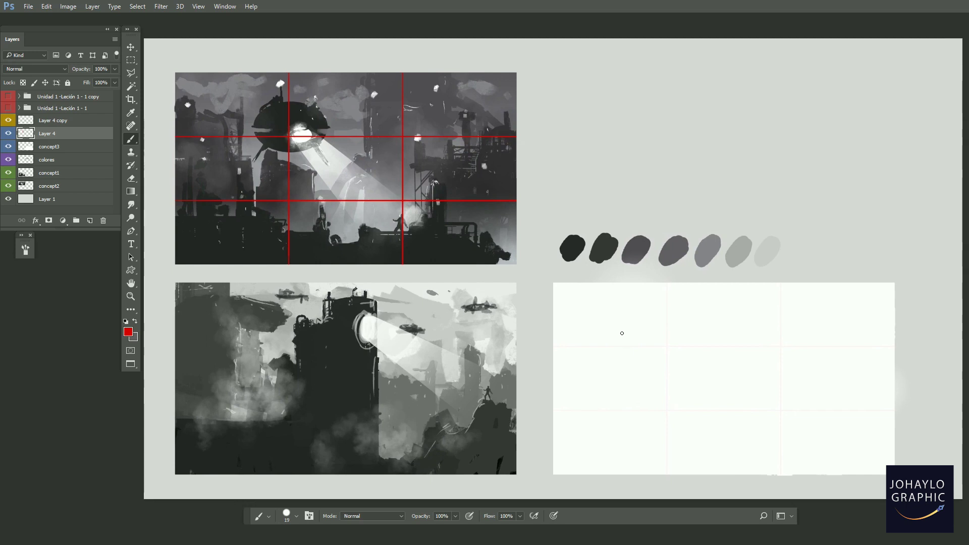
Sketch a monitor on a stand and a slanted tablet outline beside it in dark strokes on the white panel
drag(609, 303, 608, 352)
mouse_move(610, 305)
mouse_down()
mouse_move(669, 306)
mouse_move(649, 367)
mouse_up()
mouse_move(713, 303)
mouse_down()
mouse_move(709, 348)
mouse_move(783, 320)
mouse_up()
drag(690, 353, 775, 354)
drag(778, 319, 771, 350)
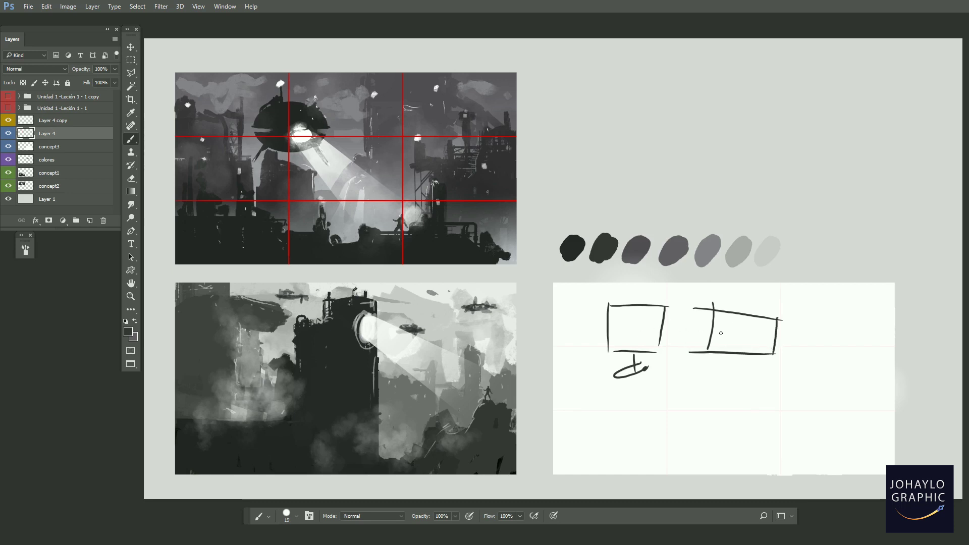
Add an inner screen rectangle and a small pen to the sketched tablet outline
drag(724, 321, 765, 326)
mouse_move(729, 322)
mouse_down()
mouse_move(728, 341)
mouse_move(761, 348)
mouse_up()
mouse_move(723, 342)
mouse_down()
mouse_move(768, 343)
mouse_move(761, 320)
mouse_up()
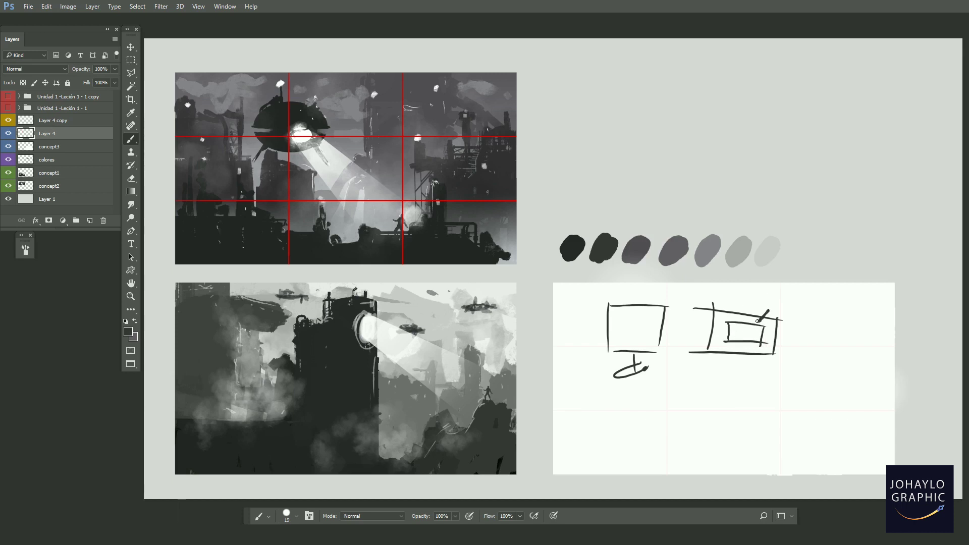
Sketch a flat tablet with a pen below the slanted one and undo its strokes
mouse_move(708, 369)
mouse_down()
mouse_move(776, 370)
mouse_move(781, 387)
mouse_up()
mouse_move(775, 389)
mouse_down()
mouse_move(695, 388)
mouse_move(764, 376)
mouse_move(752, 376)
mouse_up()
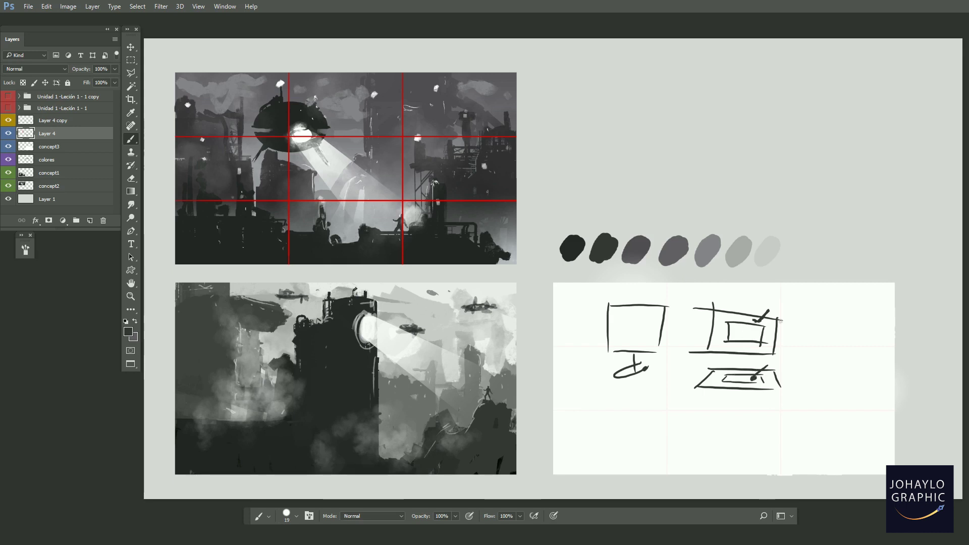
key(ctrl+alt+z)
key(ctrl+alt+z)
key(ctrl+alt+z)
key(ctrl+alt+z)
key(ctrl+alt+z)
key(ctrl+alt+z)
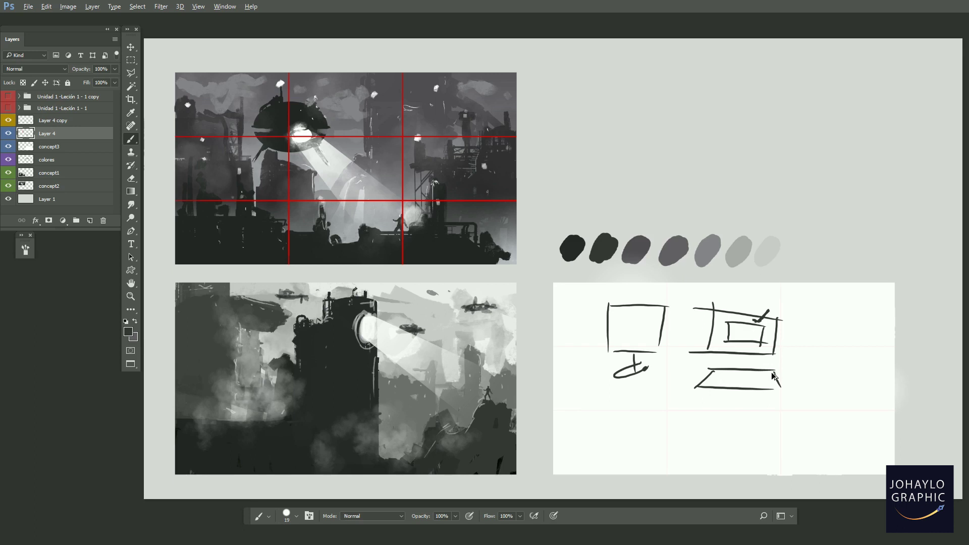
key(ctrl+alt+z)
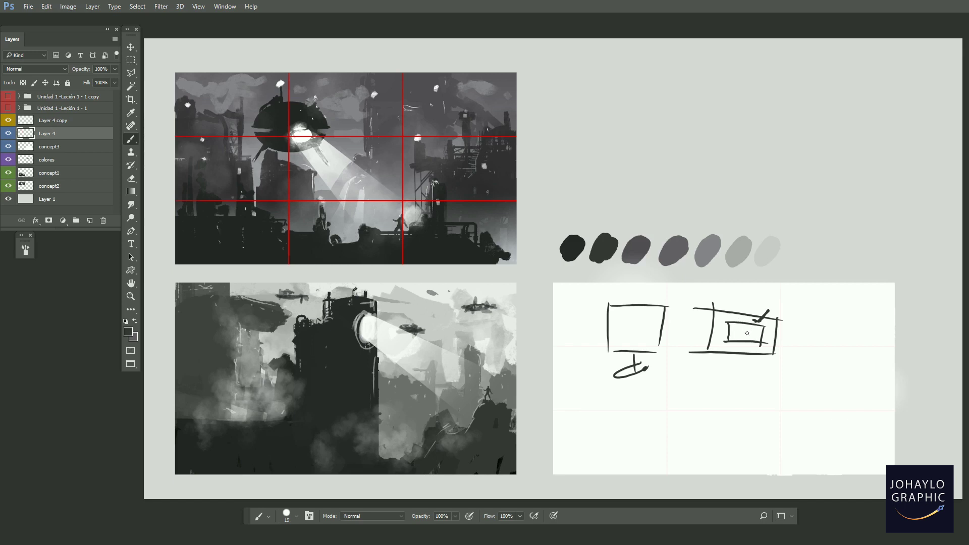
Sketch small boxes inside the monitor outline and undo them
mouse_move(650, 316)
mouse_down()
mouse_move(656, 323)
mouse_move(638, 320)
mouse_move(644, 349)
mouse_move(644, 335)
mouse_up()
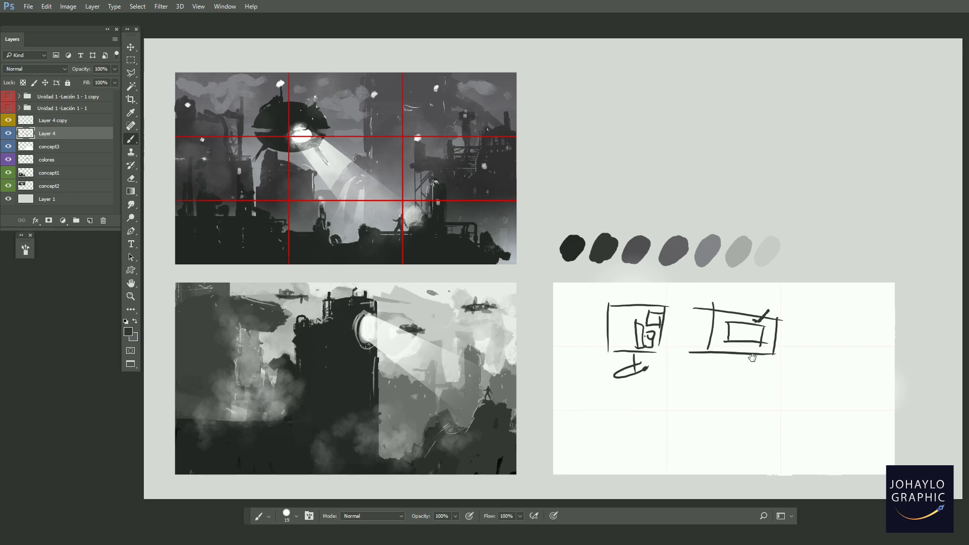
drag(752, 358, 730, 367)
key(ctrl+alt+z)
key(ctrl+alt+z)
key(ctrl+alt+z)
key(ctrl+alt+z)
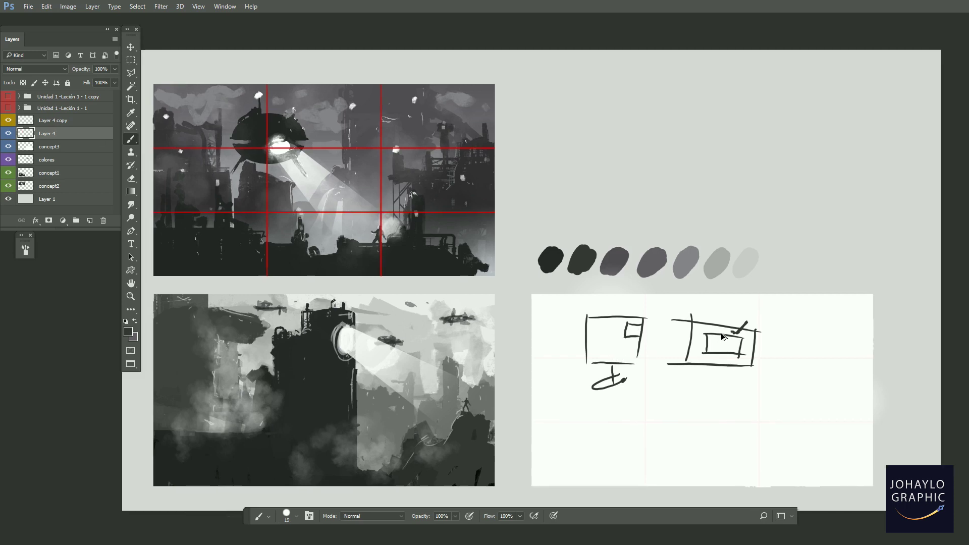
key(ctrl+alt+z)
Undo the remaining monitor and tablet sketch strokes to clear the white panel
key(ctrl+alt+z)
key(ctrl+alt+z)
key(ctrl+alt+z)
key(ctrl+alt+z)
key(ctrl+alt+z)
key(ctrl+alt+z)
key(ctrl+alt+z)
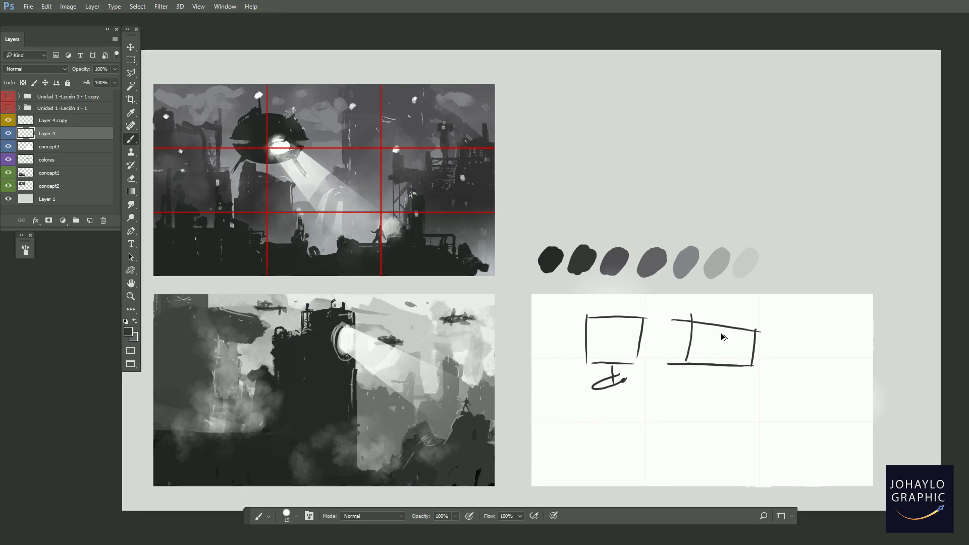
key(ctrl+alt+z)
key(ctrl+alt+z)
key(ctrl+alt+z)
key(ctrl+alt+z)
key(ctrl+alt+z)
key(ctrl+alt+z)
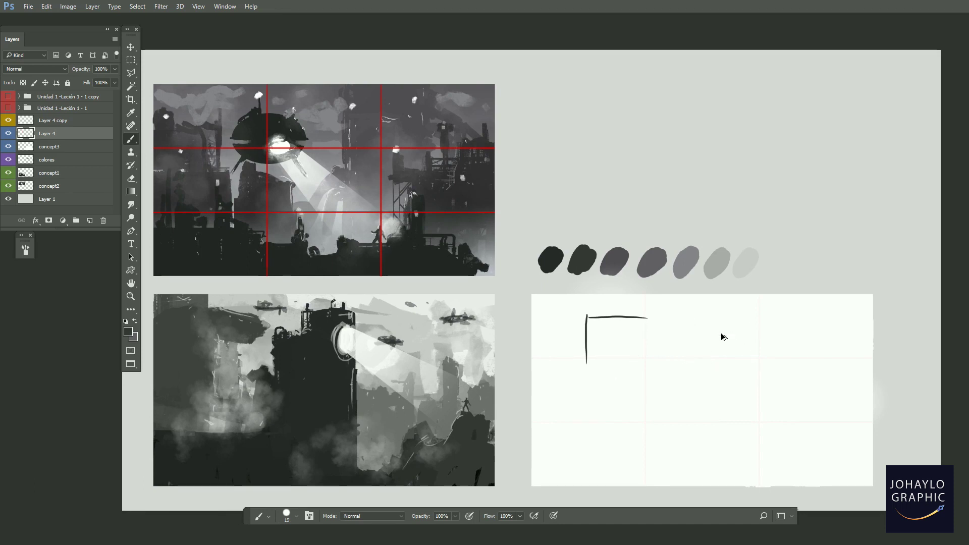
drag(635, 362, 659, 345)
drag(723, 278, 723, 279)
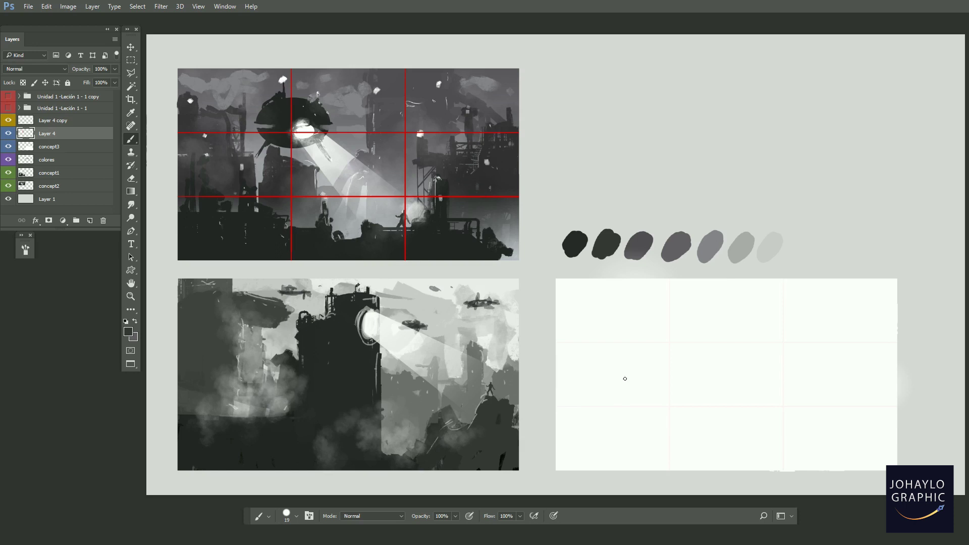
drag(657, 343, 657, 343)
drag(739, 358, 718, 351)
drag(703, 408, 707, 406)
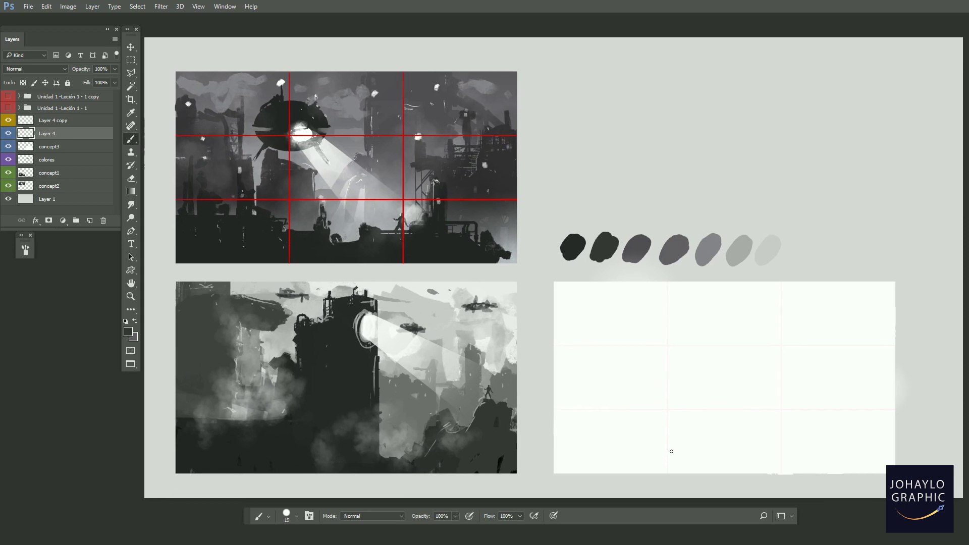
drag(708, 354, 697, 347)
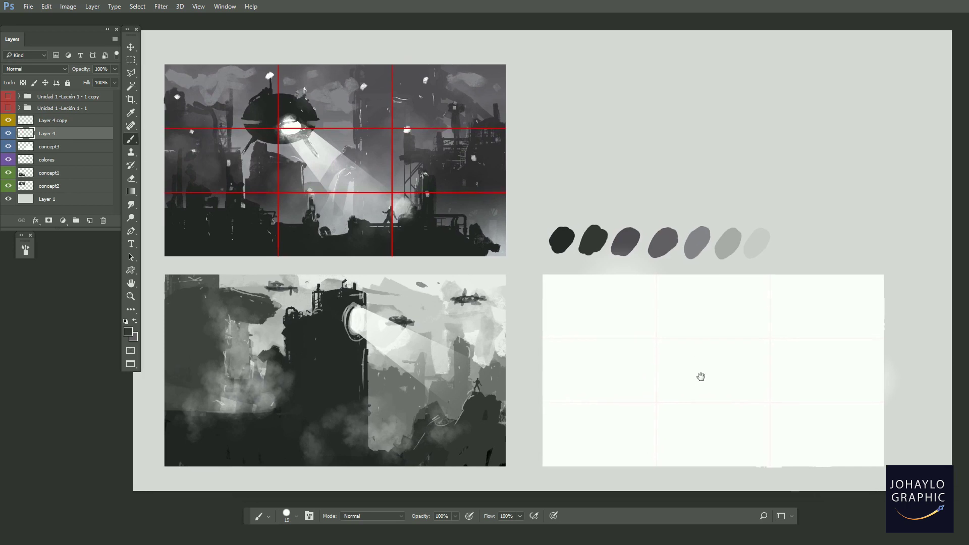
Choose the 16 px square brush and sample the lightest grey swatch as the painting colour
right_click(699, 358)
click(771, 244)
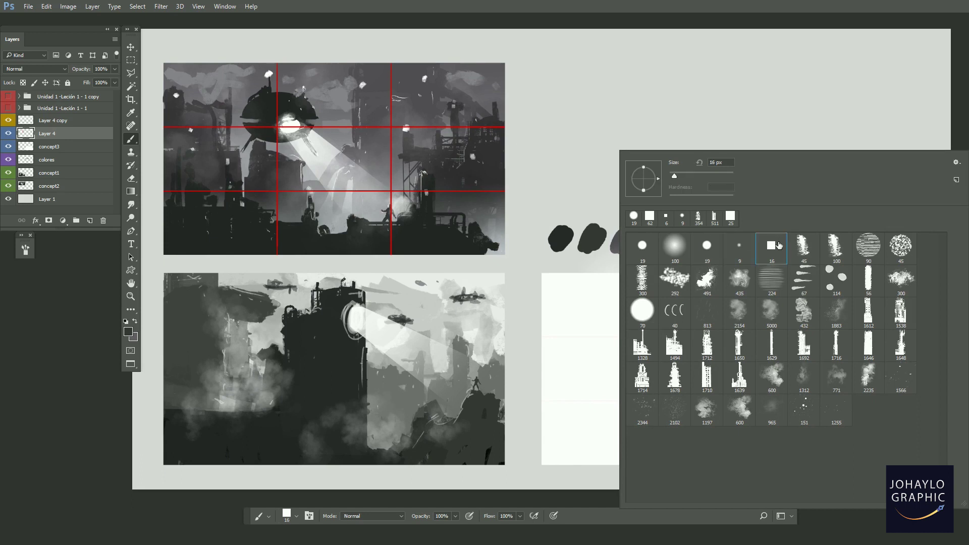
click(610, 300)
drag(690, 315, 683, 310)
alt+click(750, 240)
drag(761, 328, 748, 321)
Set the square brush's size to 61 px
right_click(754, 331)
drag(688, 176, 683, 176)
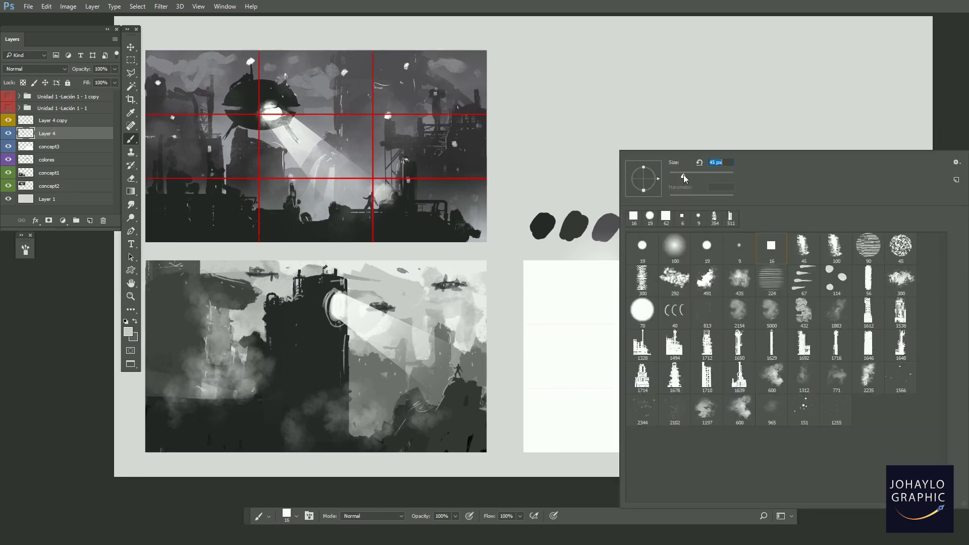
click(605, 281)
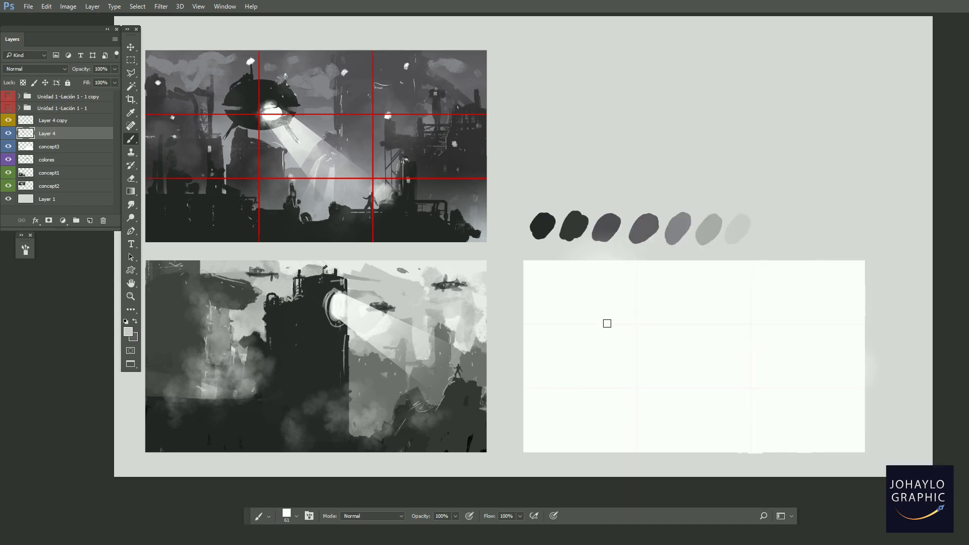
mouse_move(695, 281)
mouse_down()
mouse_move(720, 314)
mouse_move(688, 318)
mouse_move(680, 348)
mouse_move(672, 337)
mouse_up()
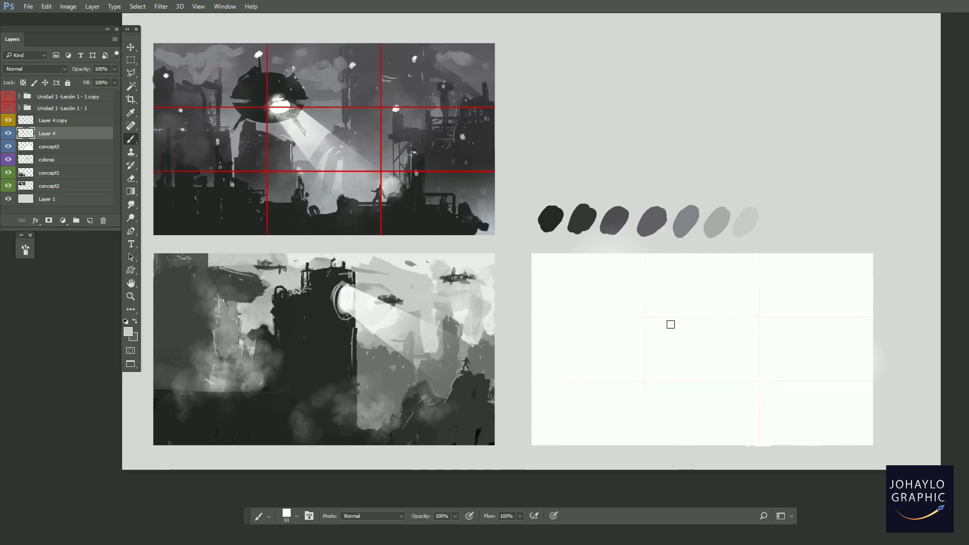
scroll(727, 374, right, 2)
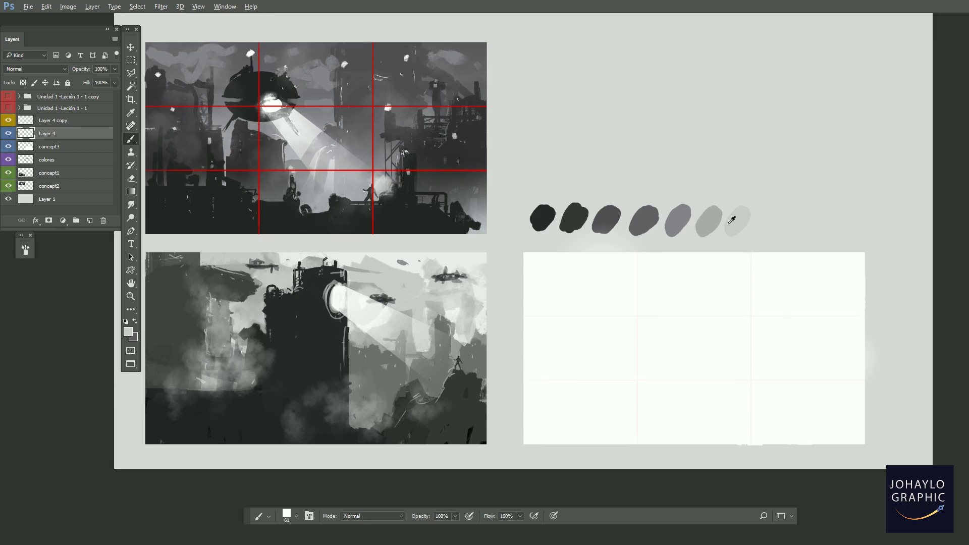
Enlarge the square brush to 88 px, try light grey strokes on the white panel, and undo them
right_click(738, 314)
drag(688, 177, 697, 177)
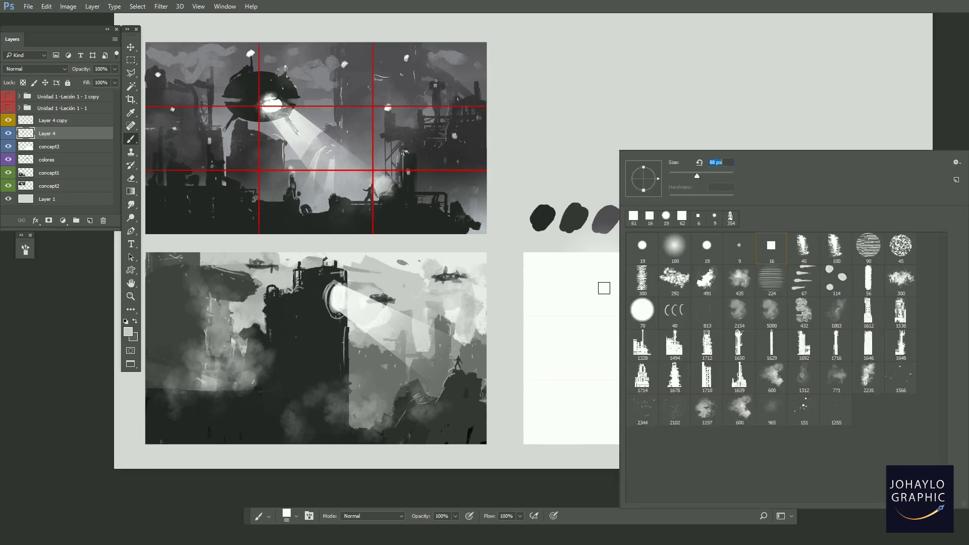
drag(604, 288, 600, 323)
key(ctrl+z)
drag(759, 337, 755, 334)
drag(753, 301, 725, 396)
key(ctrl+z)
drag(739, 328, 742, 328)
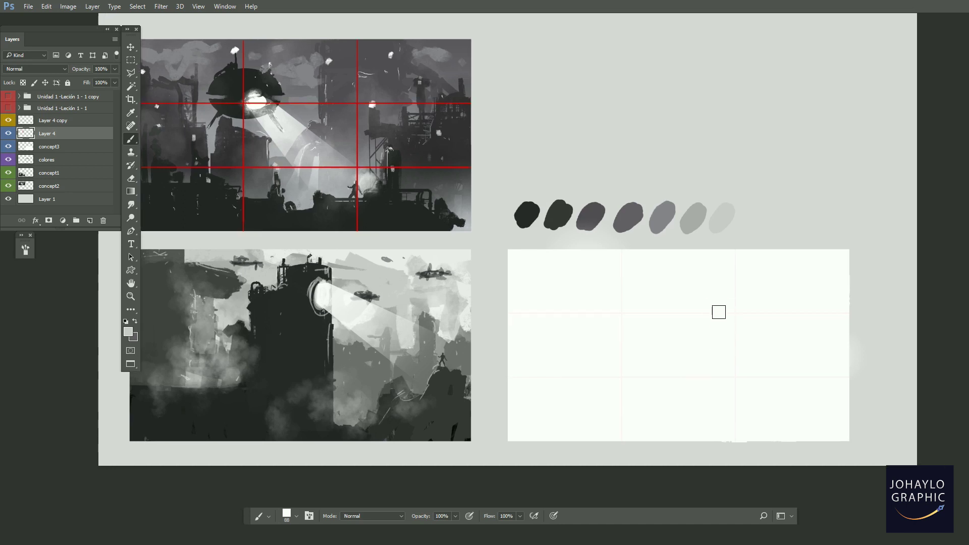
scroll(729, 357, down, 1)
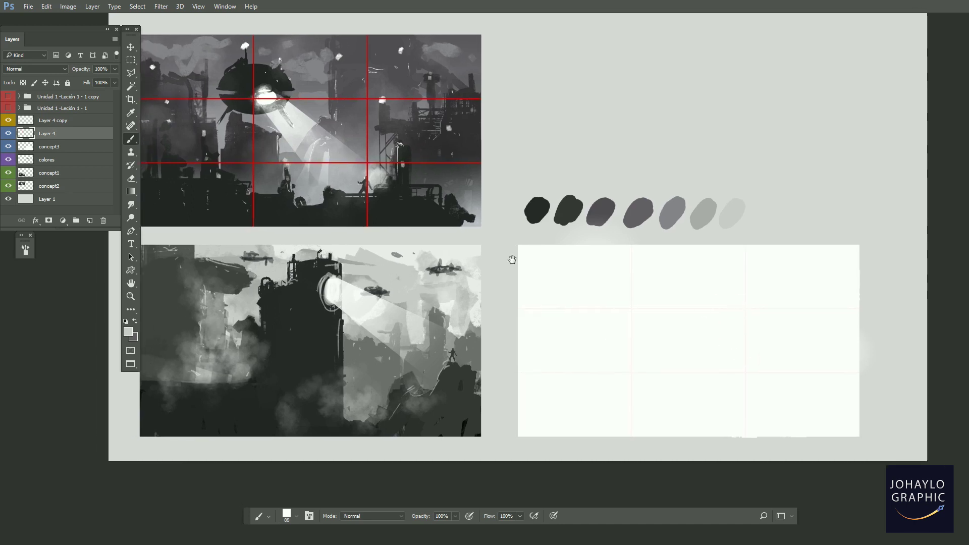
Make the concept3 layer the active layer
click(131, 47)
drag(751, 279, 763, 297)
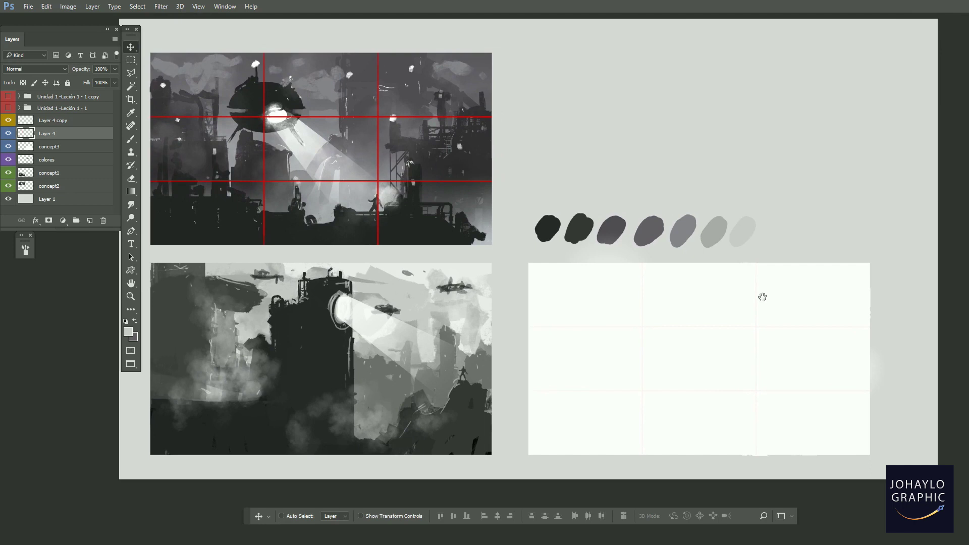
click(44, 146)
scroll(621, 308, up, 1)
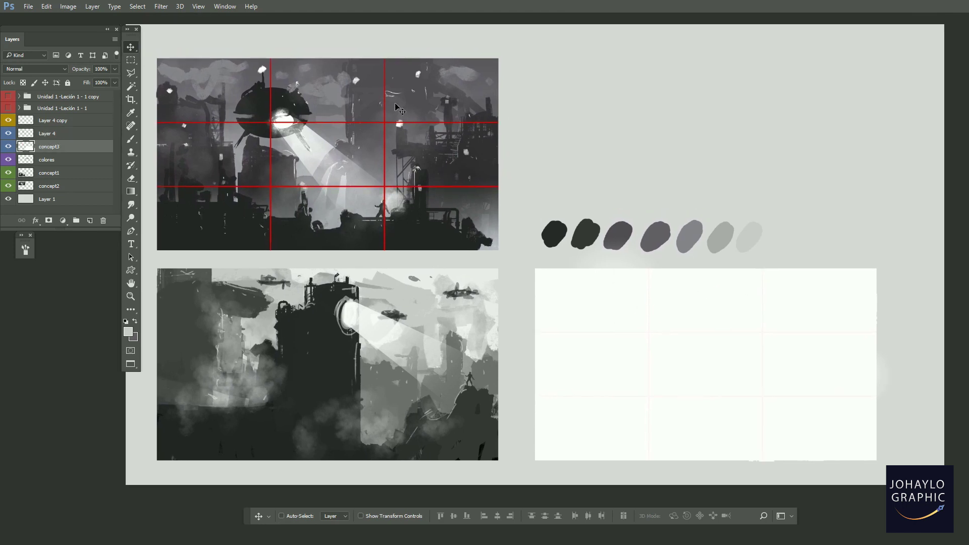
scroll(530, 177, up, 1)
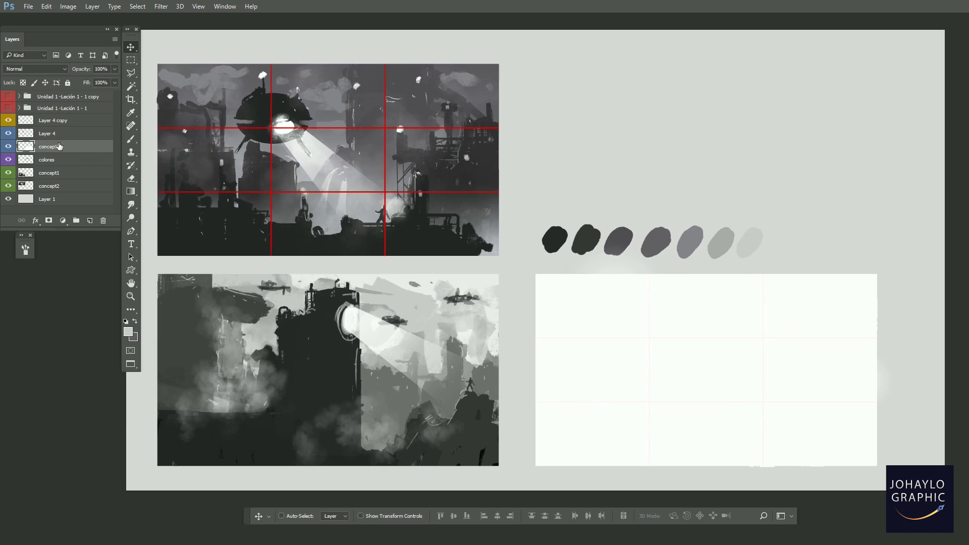
scroll(613, 310, down, 1)
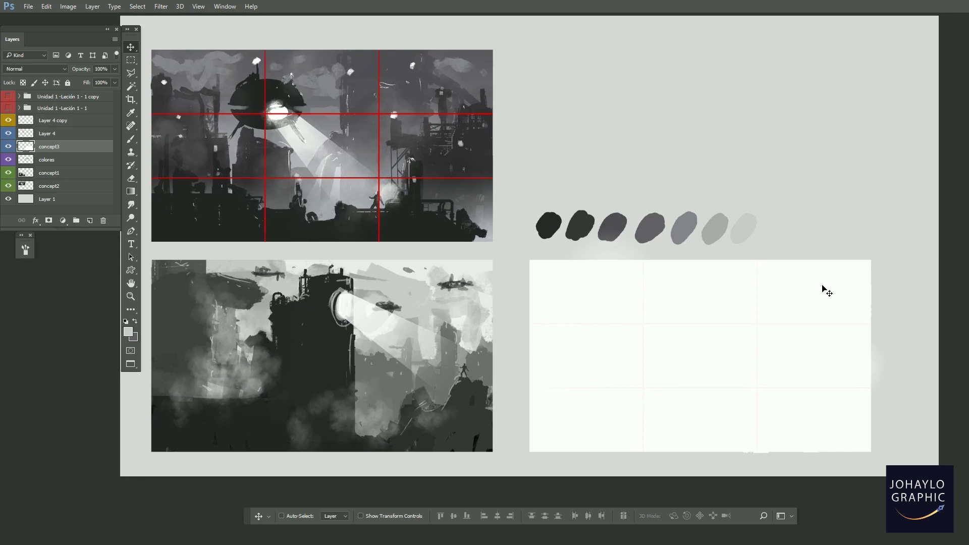
drag(587, 335, 590, 338)
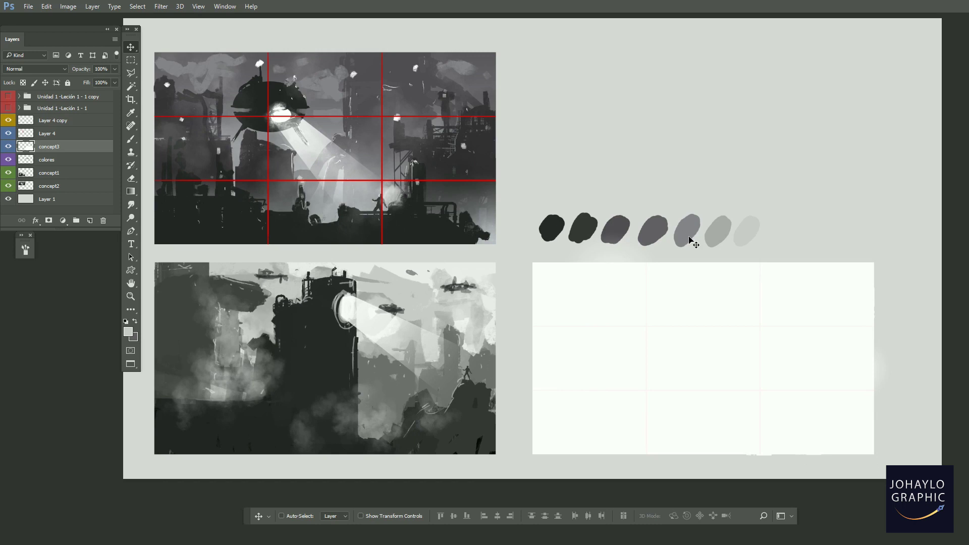
drag(676, 334, 672, 331)
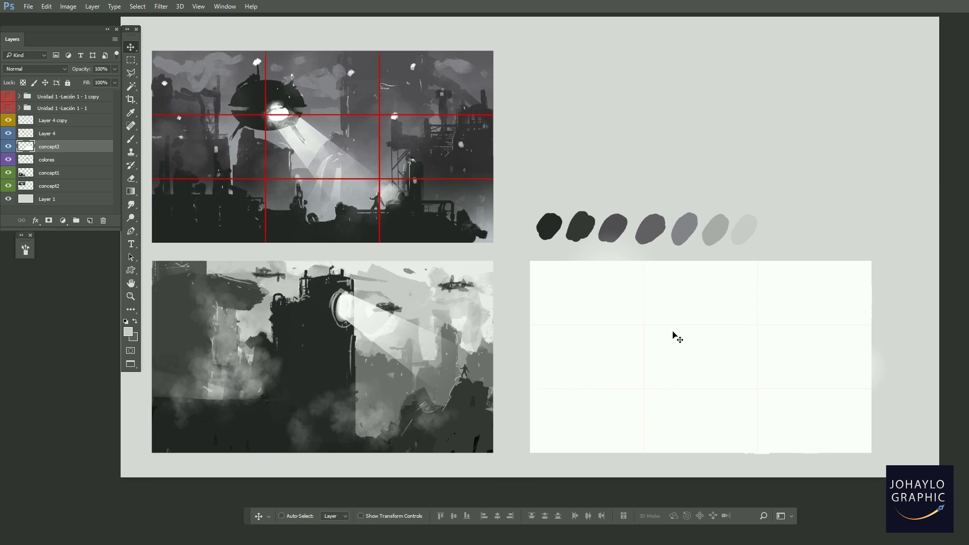
drag(619, 308, 618, 308)
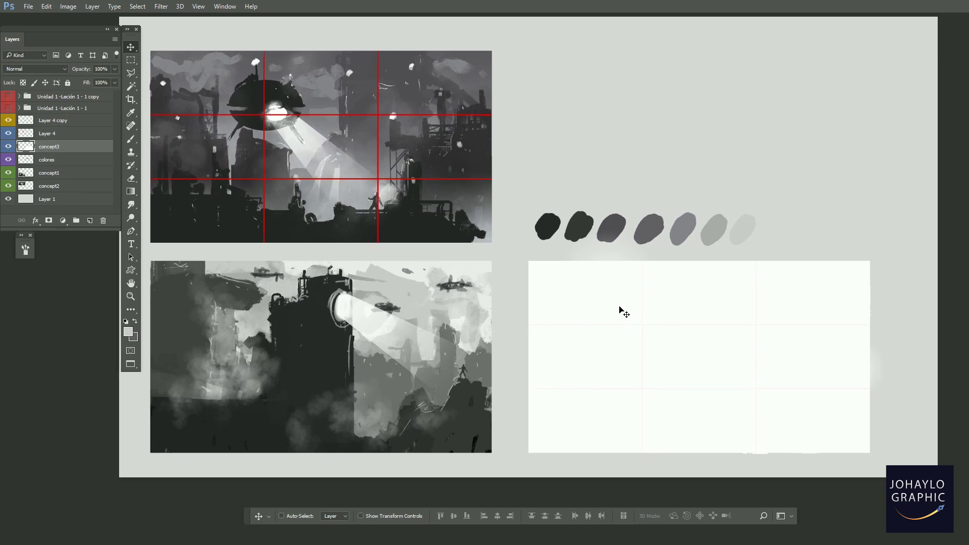
Reduce the square brush to 37 px, try dark strokes across the white panel's upper edge, and undo them
click(130, 139)
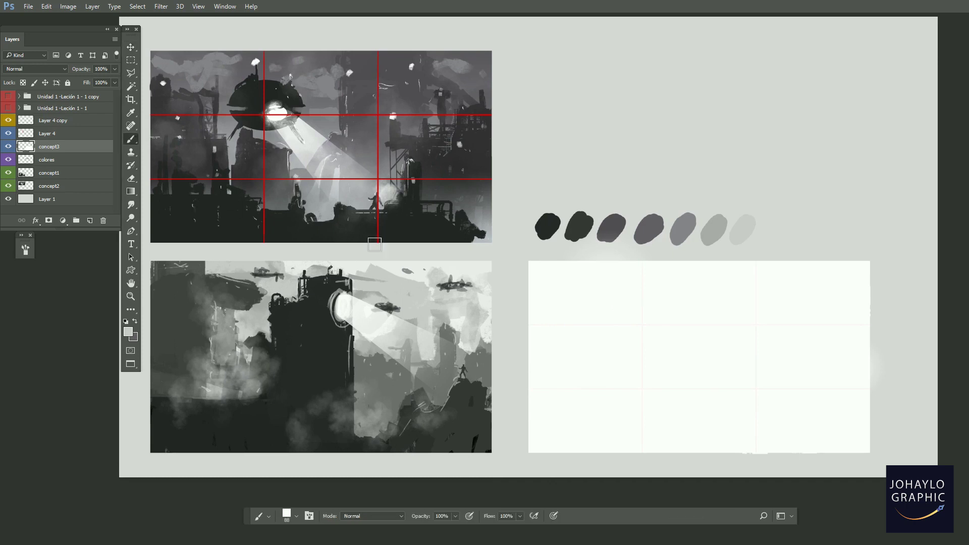
right_click(595, 277)
drag(676, 176, 658, 176)
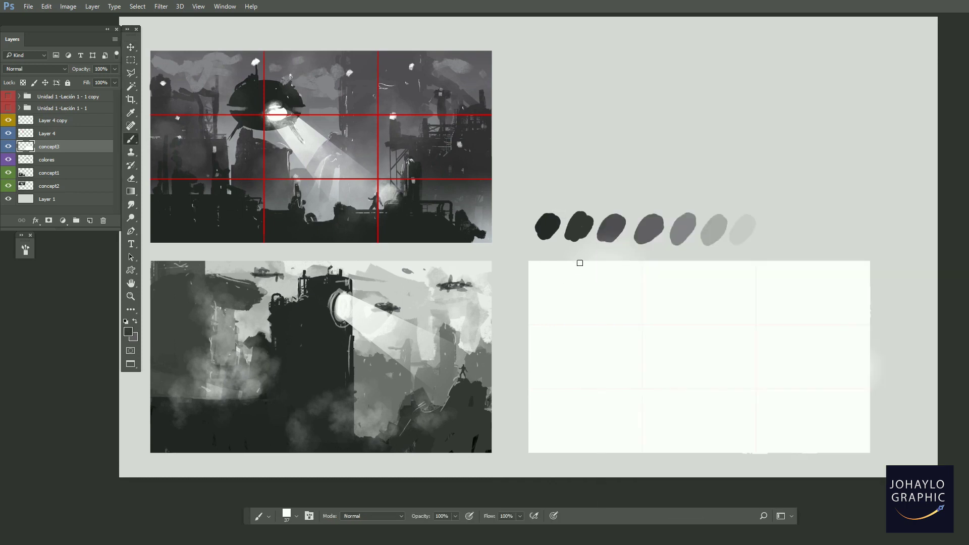
drag(577, 255, 619, 269)
key(ctrl+z)
mouse_move(755, 281)
mouse_down()
mouse_move(822, 257)
mouse_move(886, 268)
mouse_move(789, 253)
mouse_move(814, 254)
mouse_up()
key(ctrl+z)
key(ctrl+z)
Identify the concept3 panel by toggling its visibility, then lock its transparent pixels and test a stroke across its edge
click(9, 148)
click(9, 148)
click(9, 148)
click(8, 148)
click(9, 147)
click(8, 147)
click(24, 83)
mouse_move(754, 282)
mouse_down()
mouse_move(836, 267)
mouse_move(873, 294)
mouse_move(839, 428)
mouse_move(846, 433)
mouse_move(540, 483)
mouse_move(548, 384)
mouse_move(527, 388)
mouse_move(558, 259)
mouse_move(591, 268)
mouse_up()
Add a new layer above concept3 and load the concept3 panel's outline as a selection
click(90, 220)
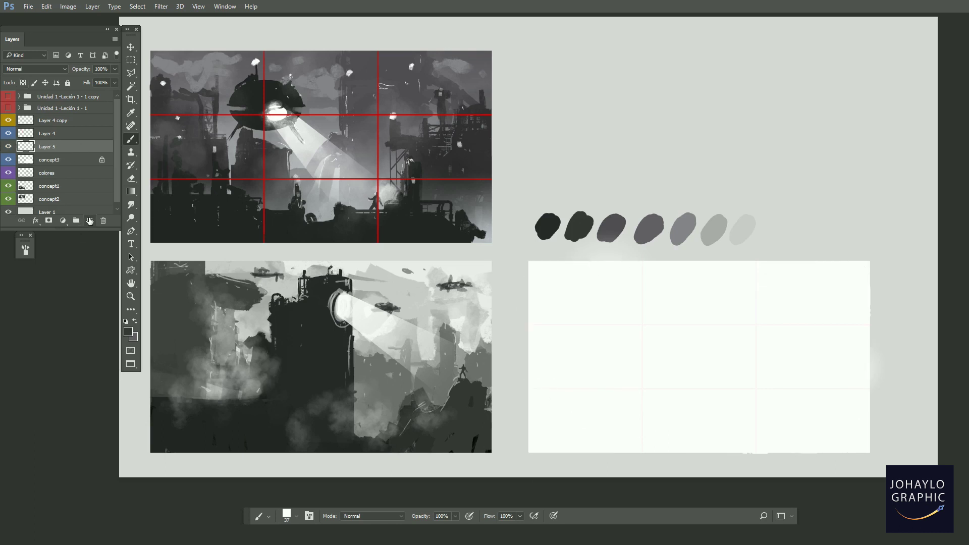
click(52, 162)
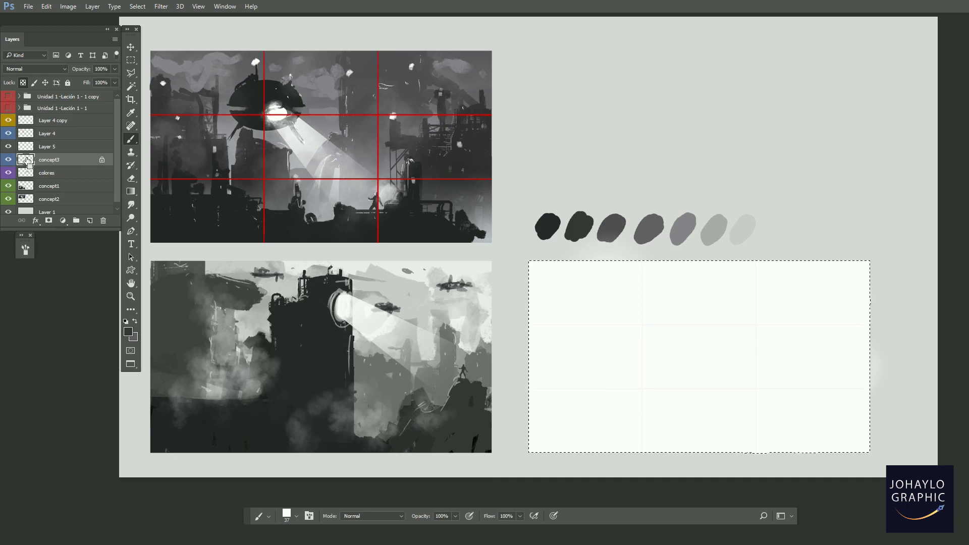
drag(629, 306, 400, 213)
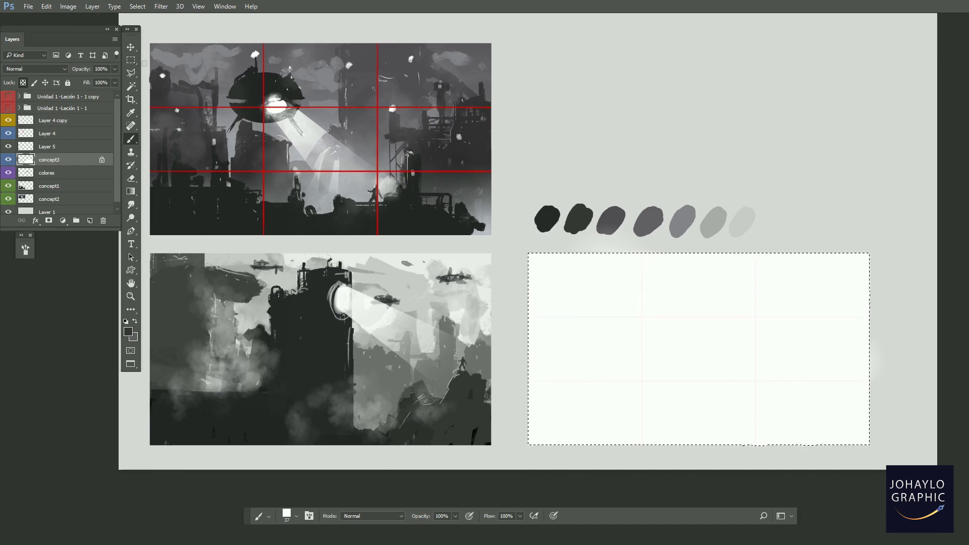
key(v)
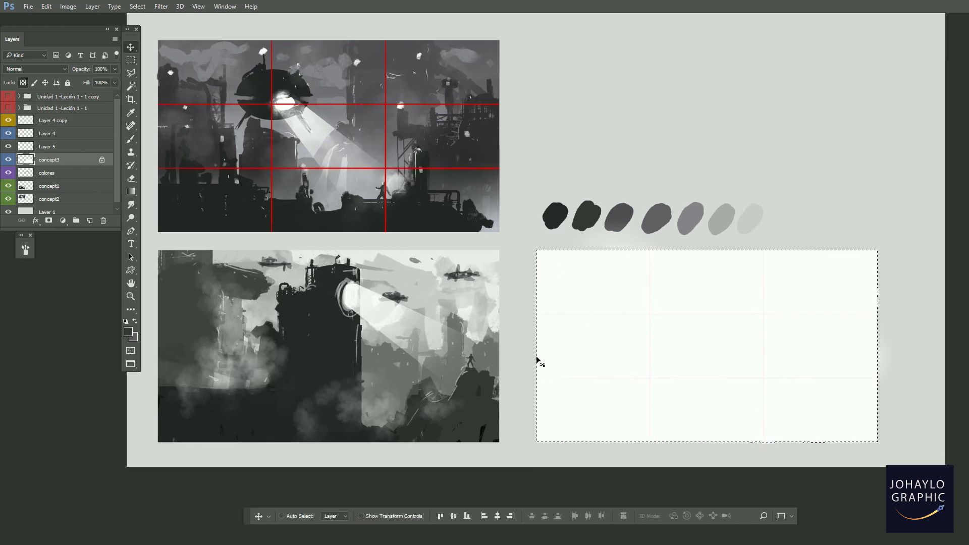
Scribble dark strokes along the selected panel's lower part on Layer 5, and grey strokes near its upper corner on another new layer
click(47, 145)
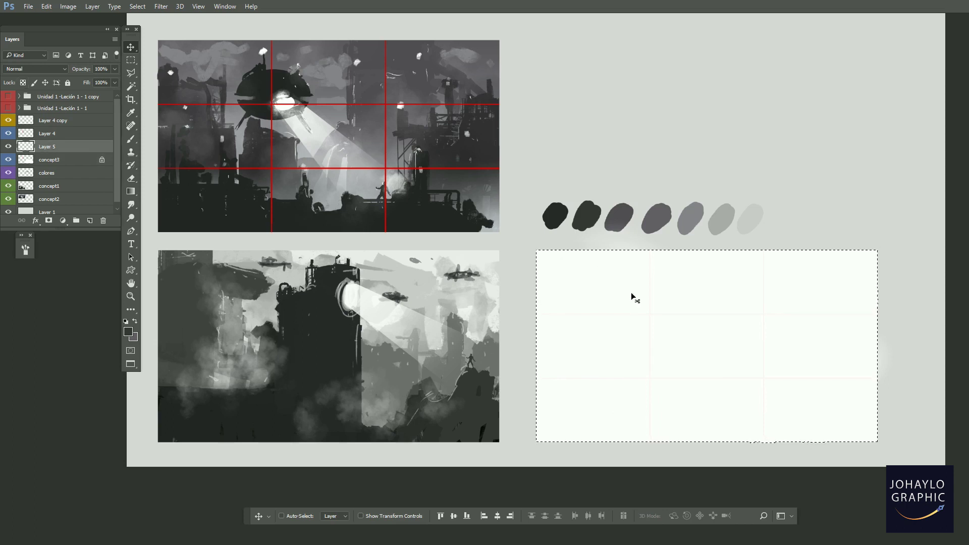
click(133, 141)
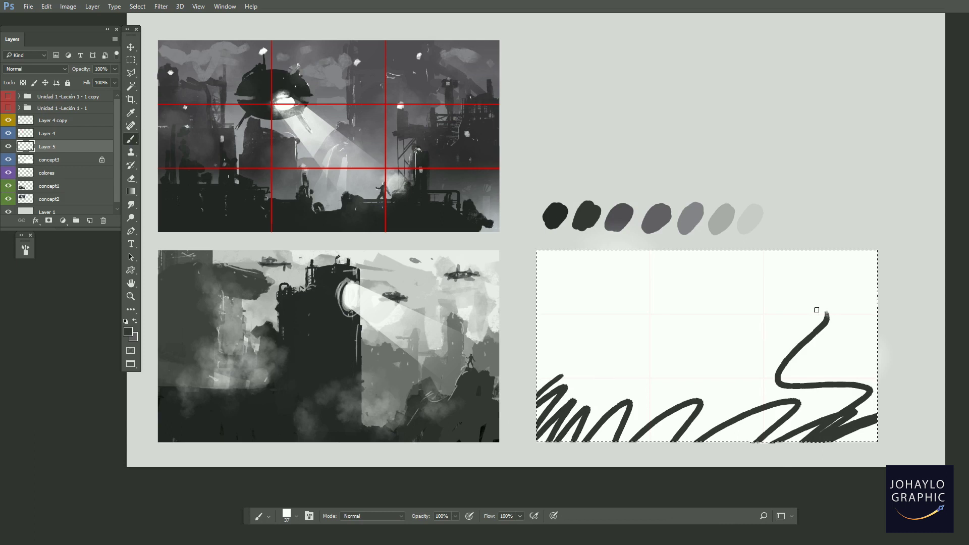
click(89, 221)
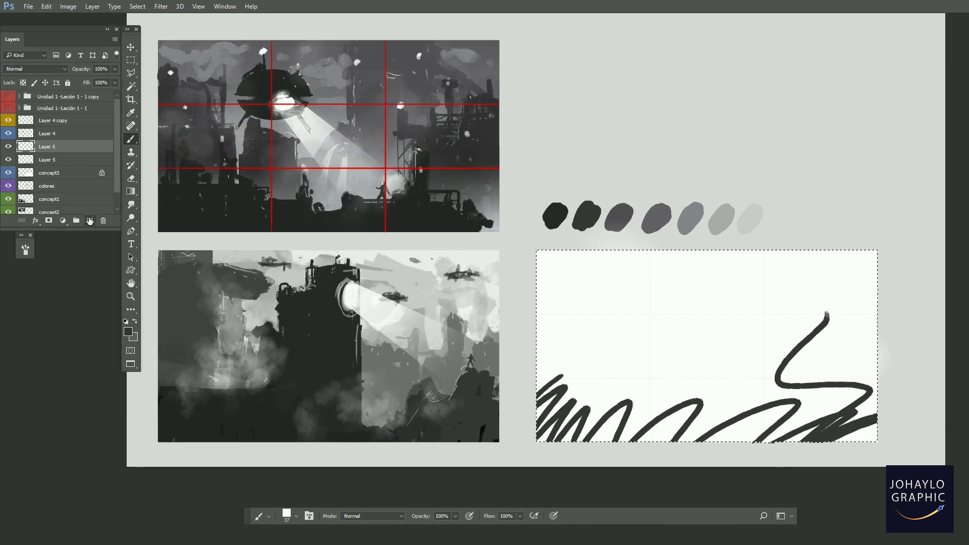
drag(583, 257, 562, 277)
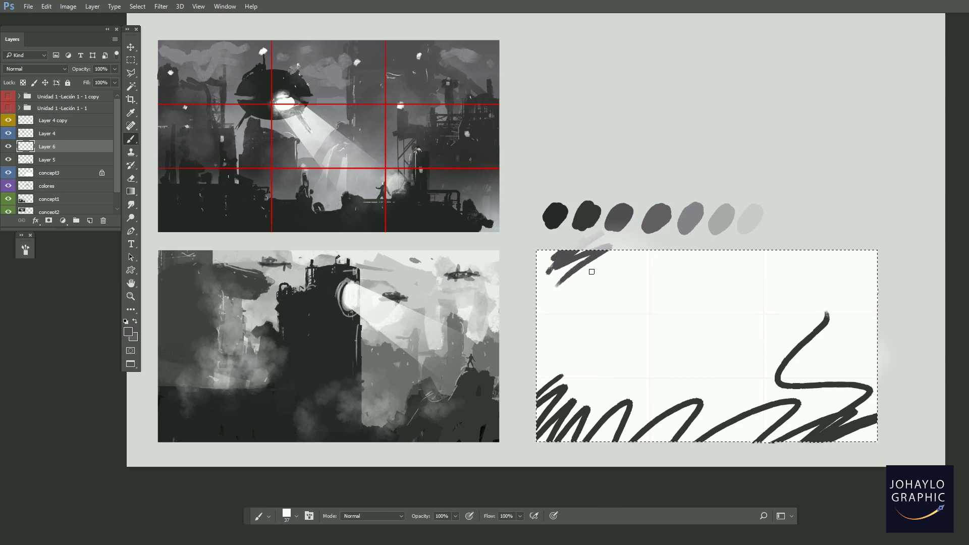
mouse_move(617, 297)
mouse_down()
mouse_move(617, 305)
mouse_move(601, 290)
mouse_up()
Undo the test strokes, clear the selection, and remove the added layers and the transparency lock
key(ctrl+alt+z)
drag(630, 333, 653, 338)
key(ctrl+alt+z)
key(ctrl+alt+z)
key(ctrl+d)
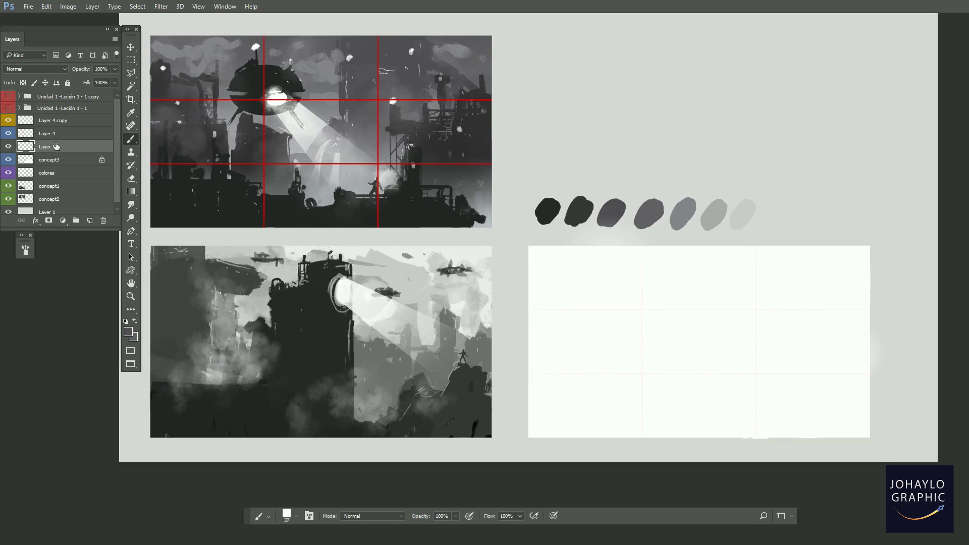
key(ctrl+alt+z)
key(ctrl+alt+z)
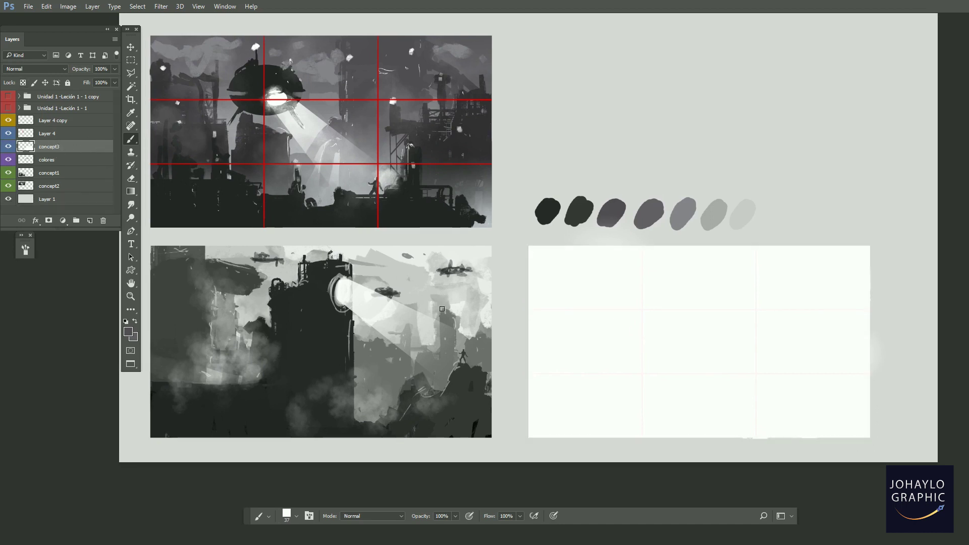
Load the concept3 layer's outline as a selection around the white panel
drag(441, 310, 473, 335)
click(10, 148)
click(9, 148)
drag(684, 278, 658, 282)
ctrl+click(26, 147)
click(130, 49)
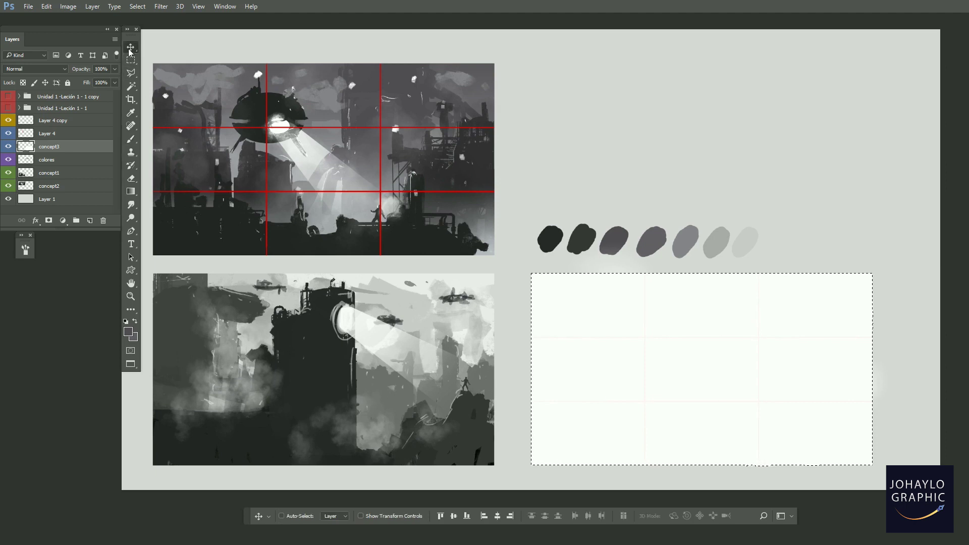
click(133, 193)
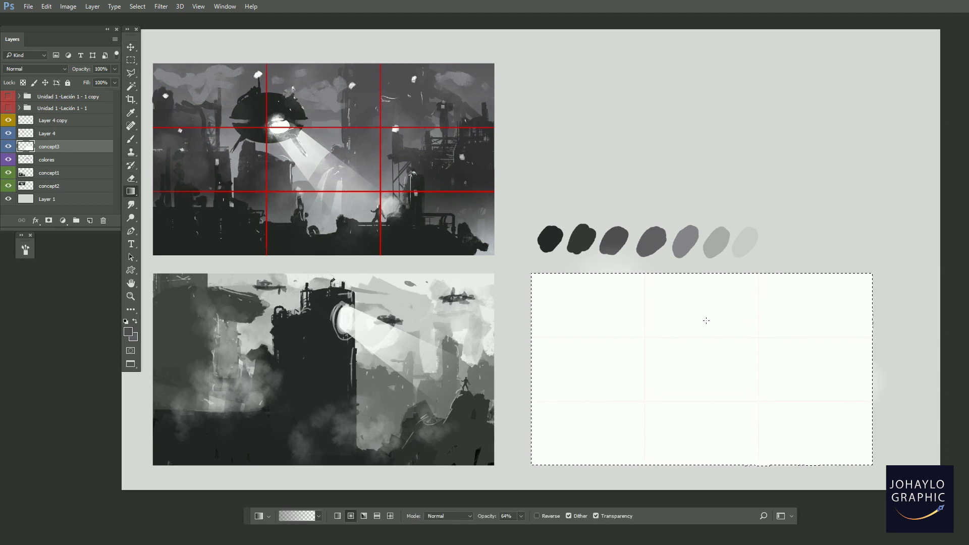
right_click(740, 319)
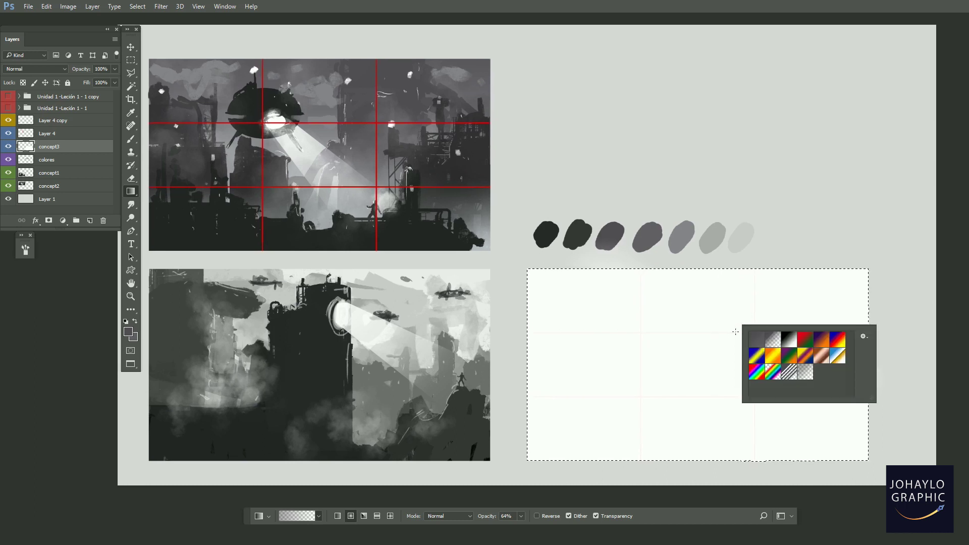
click(134, 140)
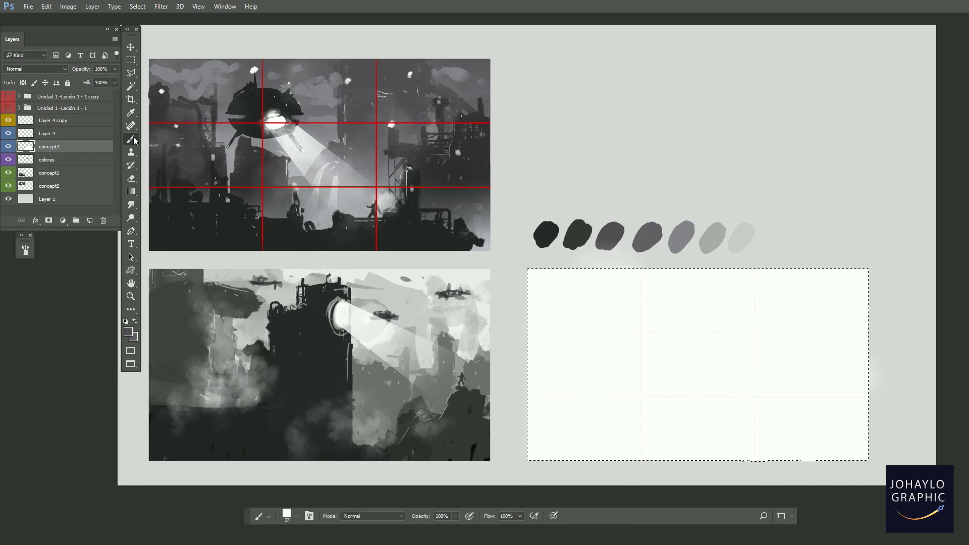
Sample light grey, mid grey and near-black swatches, try brush strokes inside the selected panel, and undo them
alt+click(747, 229)
alt+click(713, 241)
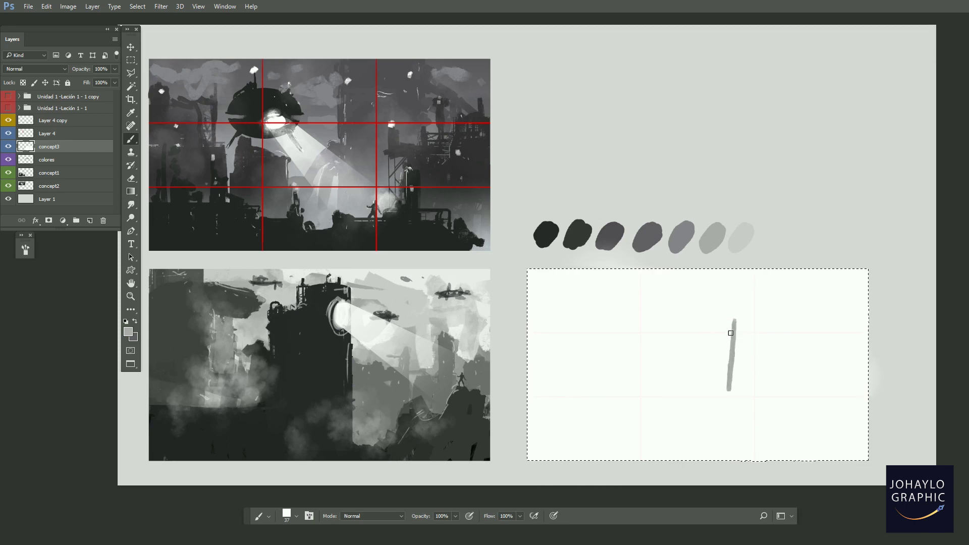
alt+click(740, 231)
drag(740, 325, 737, 413)
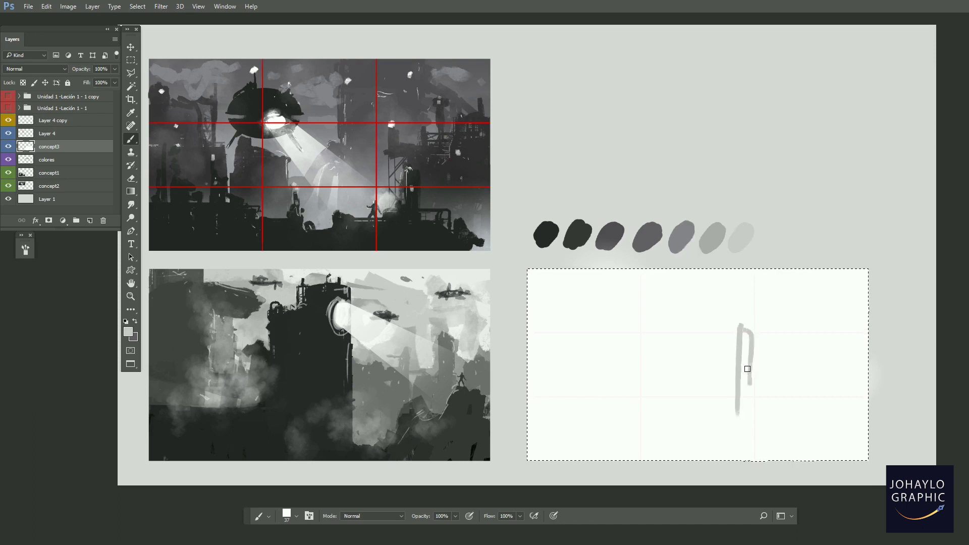
alt+click(554, 231)
drag(551, 346, 577, 335)
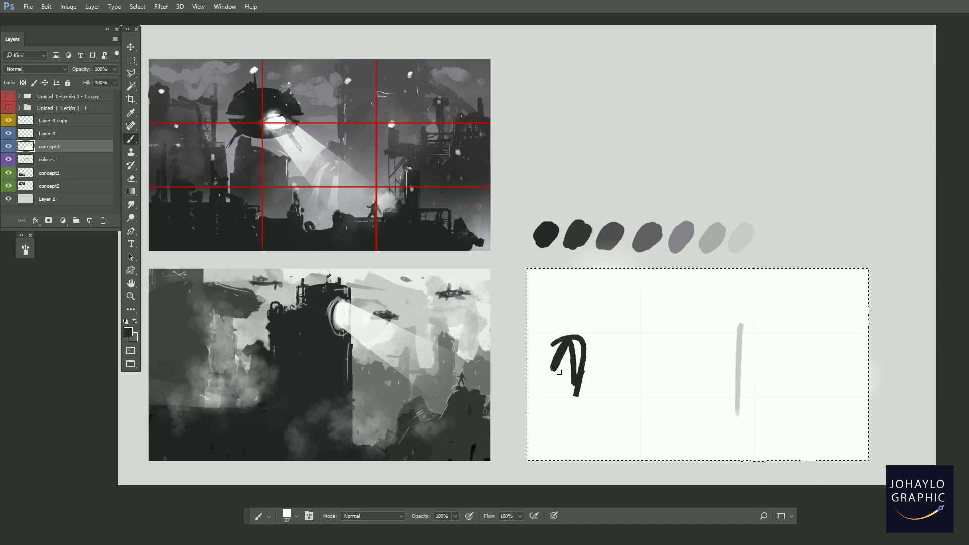
drag(725, 352, 717, 333)
right_click(698, 328)
right_click(596, 302)
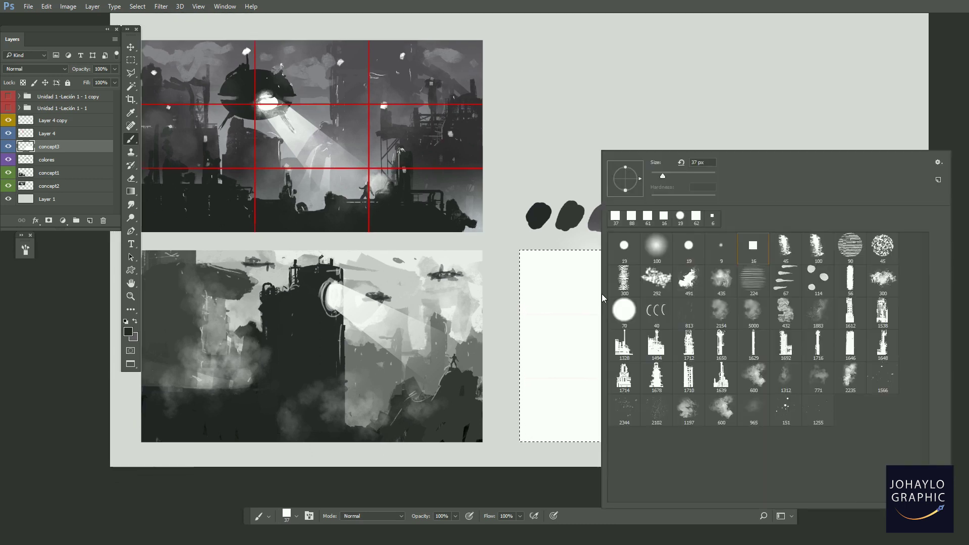
click(569, 286)
key(ctrl+z)
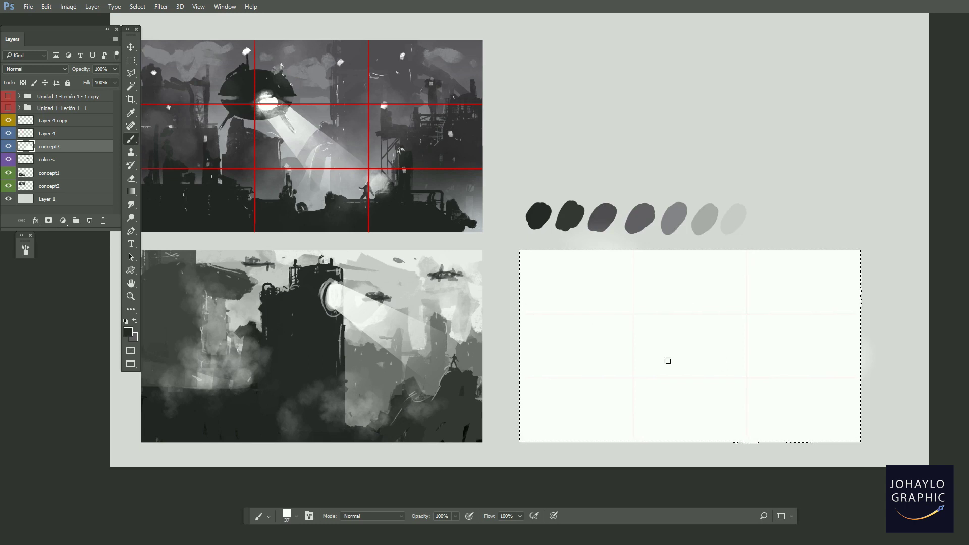
Switch to the 5000 px cloud brush preset and reduce its size to 1457 px
right_click(675, 317)
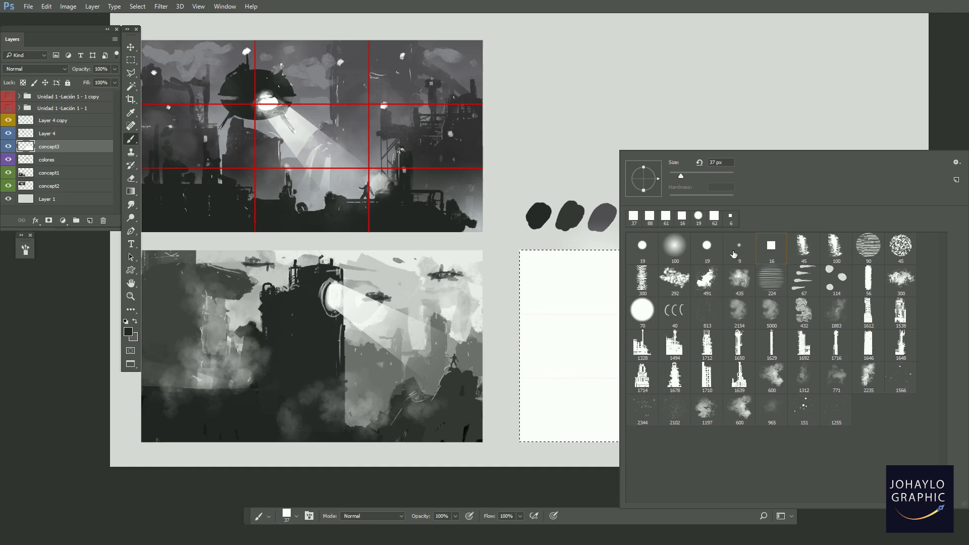
click(761, 244)
click(676, 247)
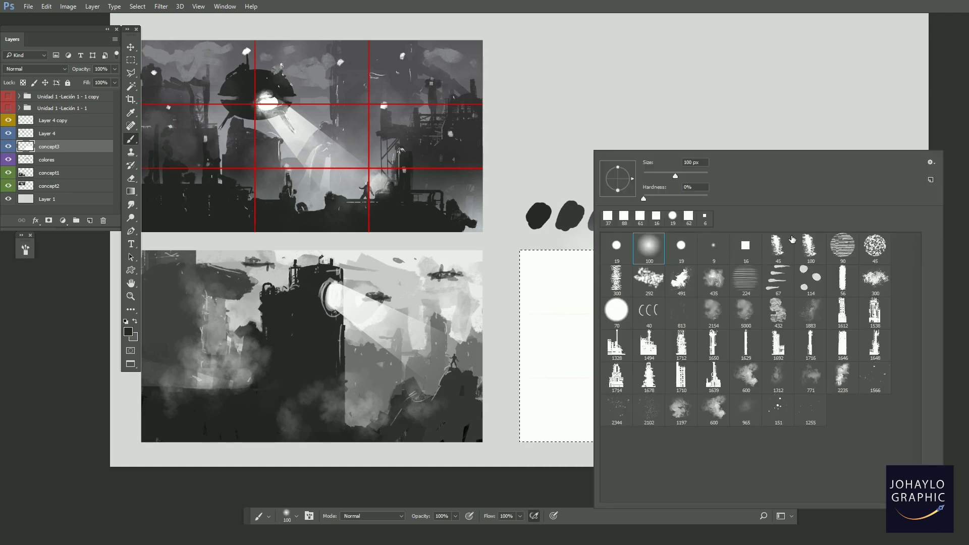
click(743, 247)
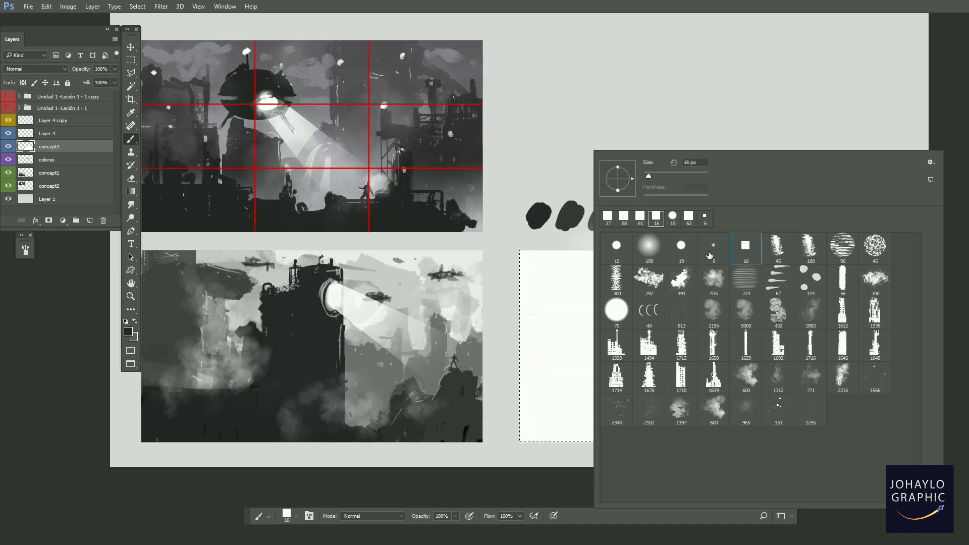
click(741, 309)
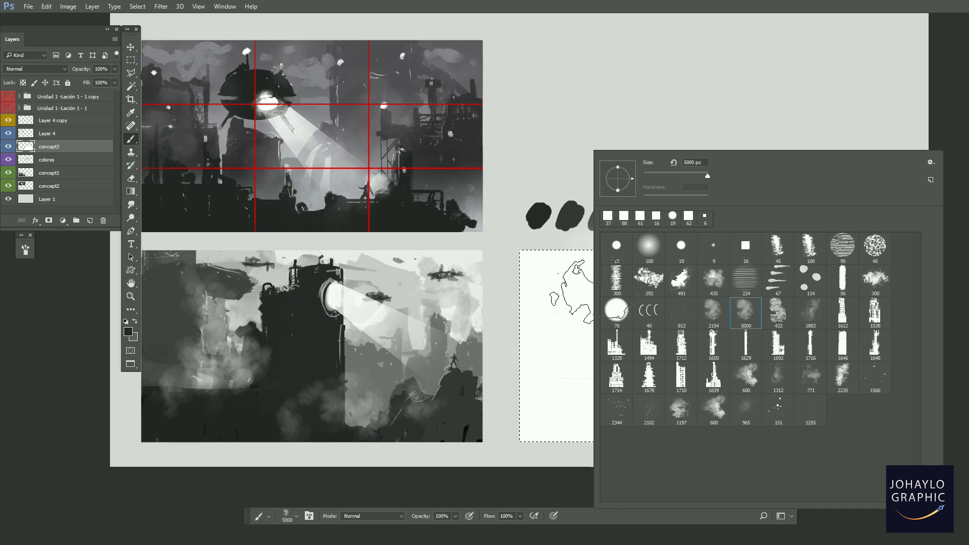
drag(708, 176, 704, 176)
Reduce the cloud brush to 448 px, trying and undoing dark strokes on the selected panel
drag(575, 320, 607, 343)
key(ctrl+z)
right_click(685, 321)
drag(726, 177, 723, 177)
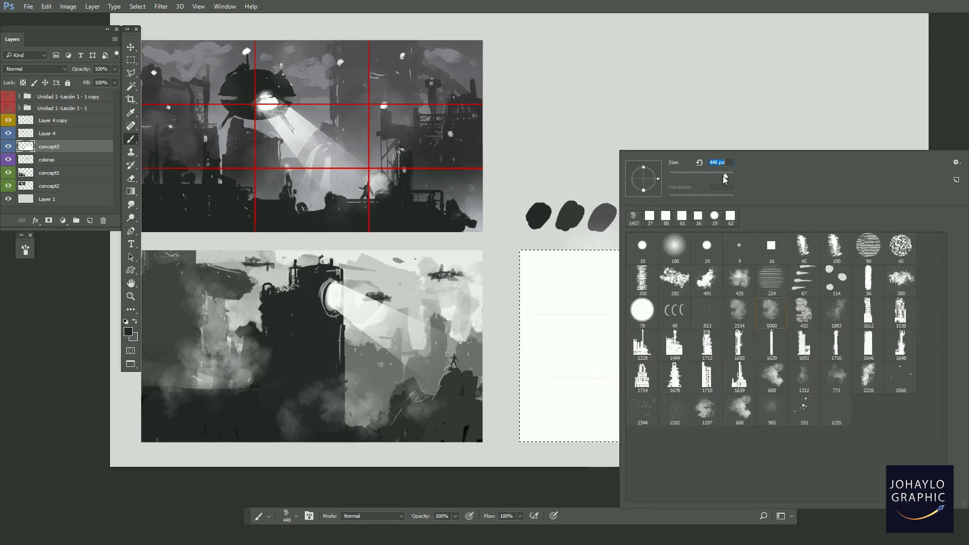
drag(592, 283, 600, 282)
key(ctrl+z)
Sample the lightest grey swatch, try cloud brush strokes inside the panel, and undo them
alt+click(730, 215)
drag(683, 313, 783, 303)
key(ctrl+z)
mouse_move(692, 281)
mouse_down()
mouse_move(758, 291)
mouse_move(749, 344)
mouse_up()
key(ctrl+z)
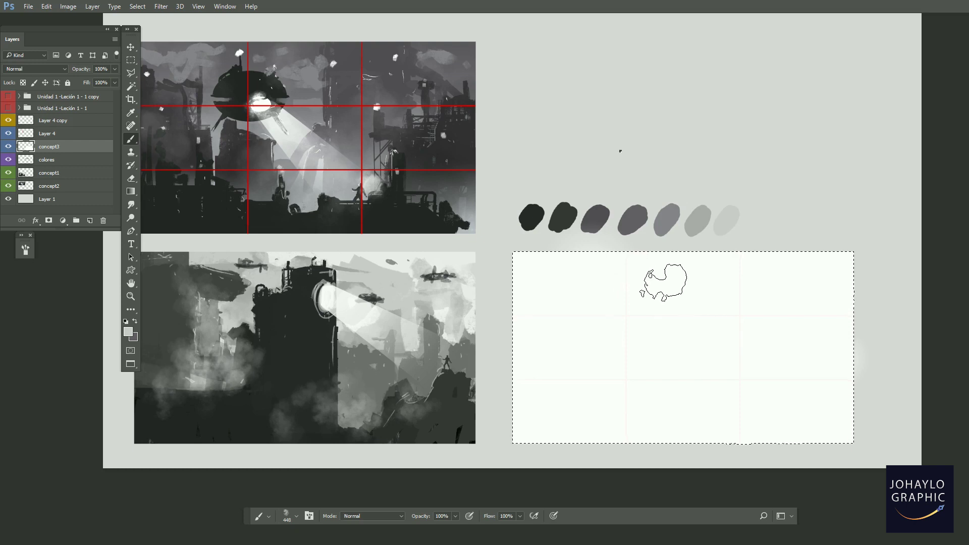
Reselect the 5000 px cloud brush preset, reduce its size, and try light grey strokes on the panel
right_click(662, 283)
click(773, 310)
drag(733, 175, 730, 175)
click(612, 271)
drag(656, 285, 683, 298)
Test smaller cloud brush sizes on the panel and set the brush to 480 px
right_click(691, 298)
drag(731, 175, 727, 180)
click(593, 299)
right_click(685, 297)
click(571, 311)
right_click(674, 317)
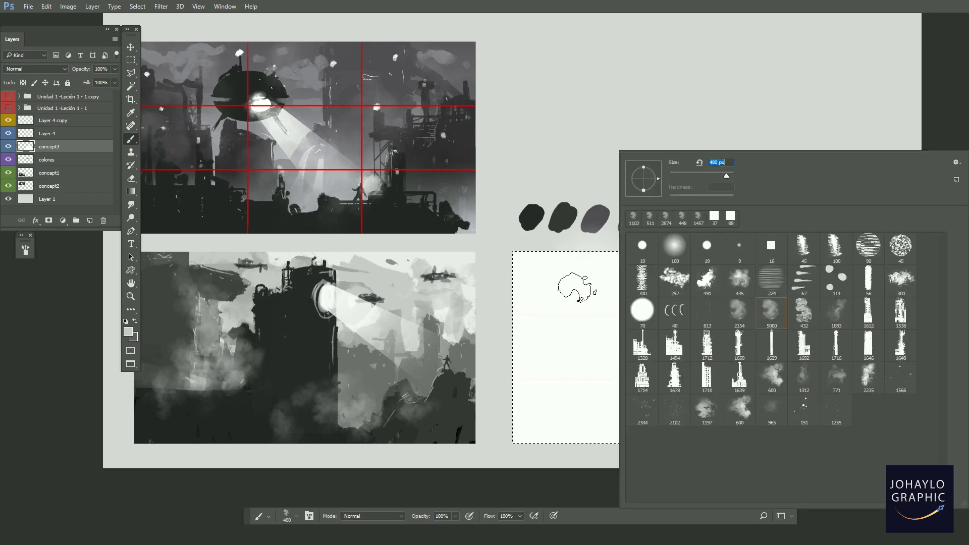
Cover the selected panel with soft light grey clouds at 96% brush opacity and clear the selection
click(575, 287)
click(456, 516)
drag(458, 504, 455, 507)
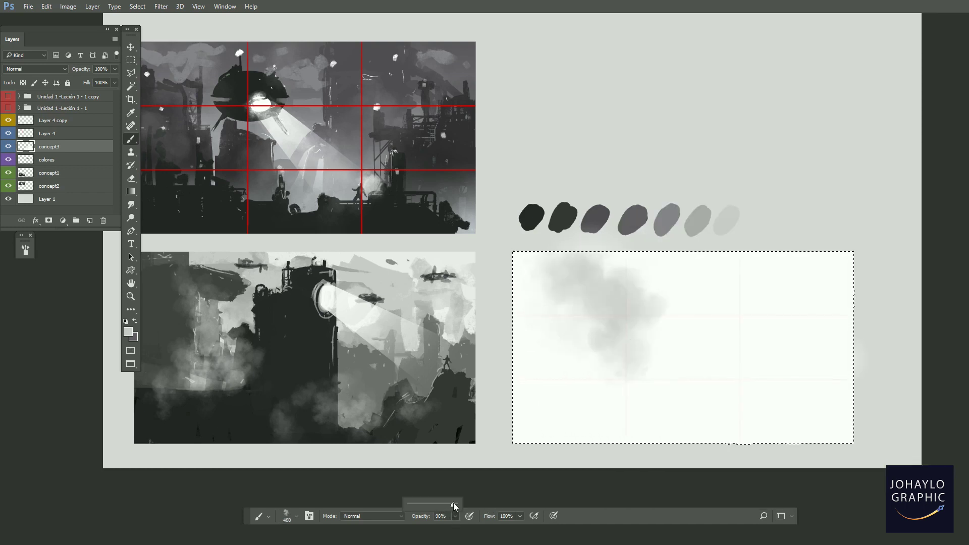
drag(578, 321, 606, 320)
mouse_move(553, 372)
mouse_down()
mouse_move(621, 396)
mouse_move(683, 286)
mouse_move(773, 259)
mouse_move(828, 272)
mouse_move(797, 381)
mouse_move(664, 267)
mouse_move(693, 375)
mouse_move(799, 427)
mouse_move(775, 311)
mouse_move(848, 255)
mouse_move(813, 287)
mouse_move(598, 262)
mouse_up()
mouse_move(510, 357)
mouse_down()
mouse_move(811, 418)
mouse_move(813, 283)
mouse_up()
drag(732, 374, 730, 341)
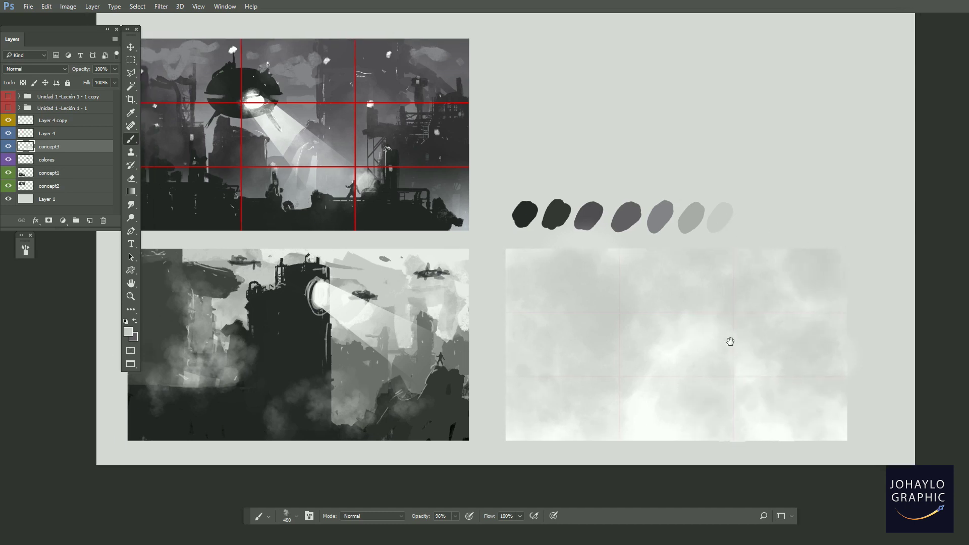
Move the Layer 4 grid below the colores layer and hide it
click(10, 134)
click(10, 133)
click(10, 133)
click(9, 134)
drag(51, 134, 50, 166)
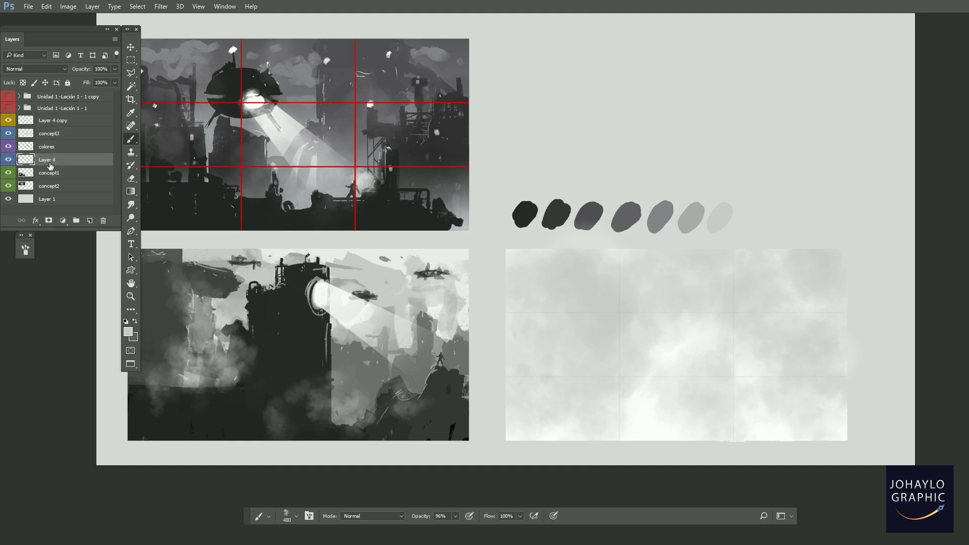
click(8, 160)
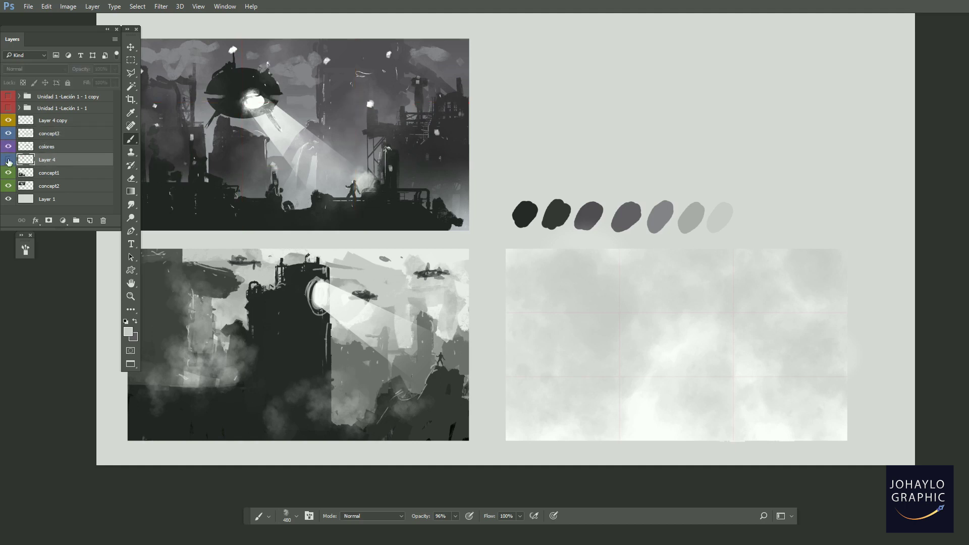
Select the concept3 layer and toggle its visibility off and on to check its content
click(47, 135)
click(9, 133)
click(9, 133)
click(9, 133)
click(9, 133)
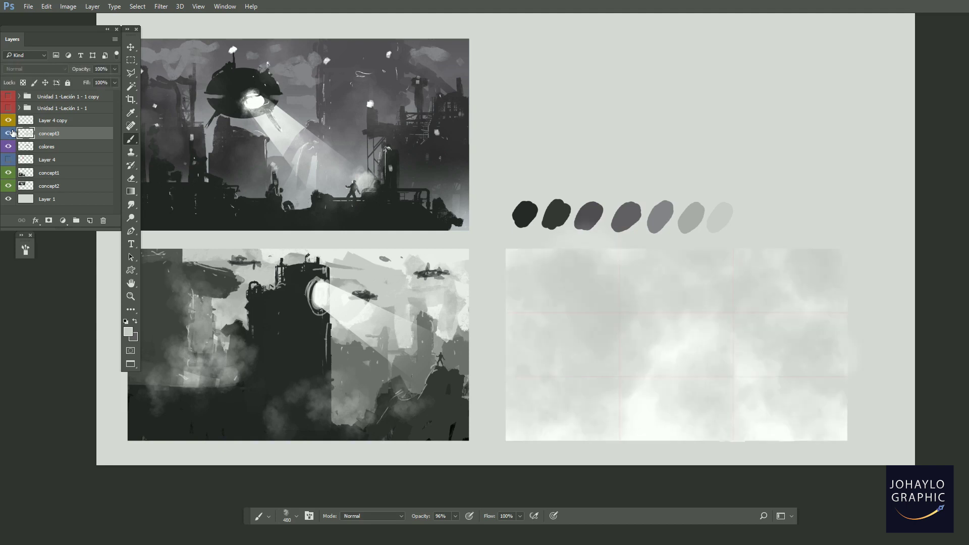
Sample the second-lightest grey swatch and switch to the 16 px square brush preset
drag(604, 302, 638, 320)
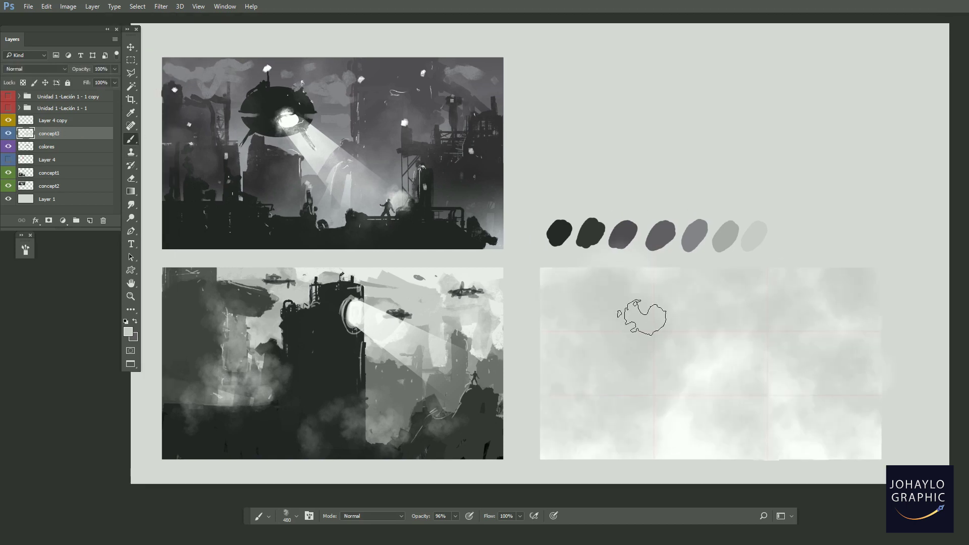
right_click(742, 340)
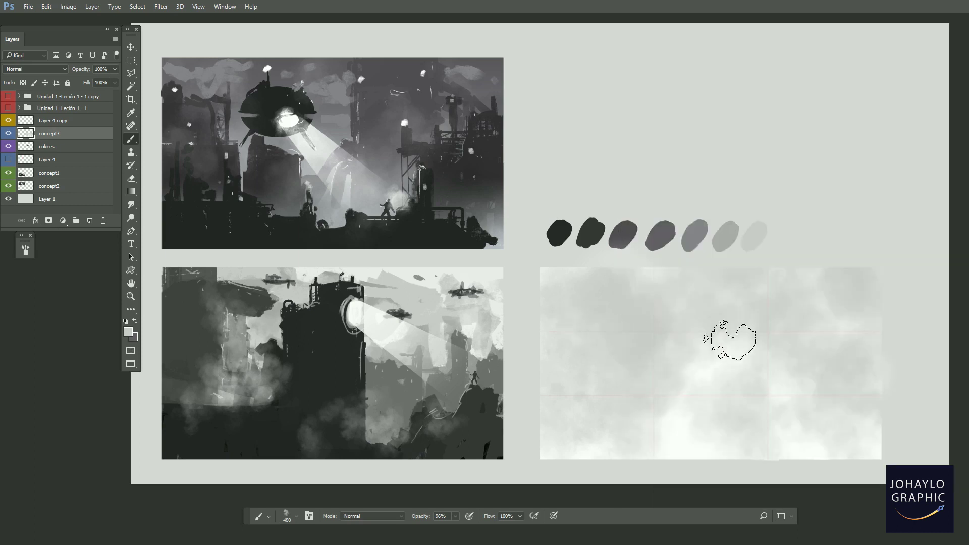
drag(719, 355, 702, 340)
key(alt)
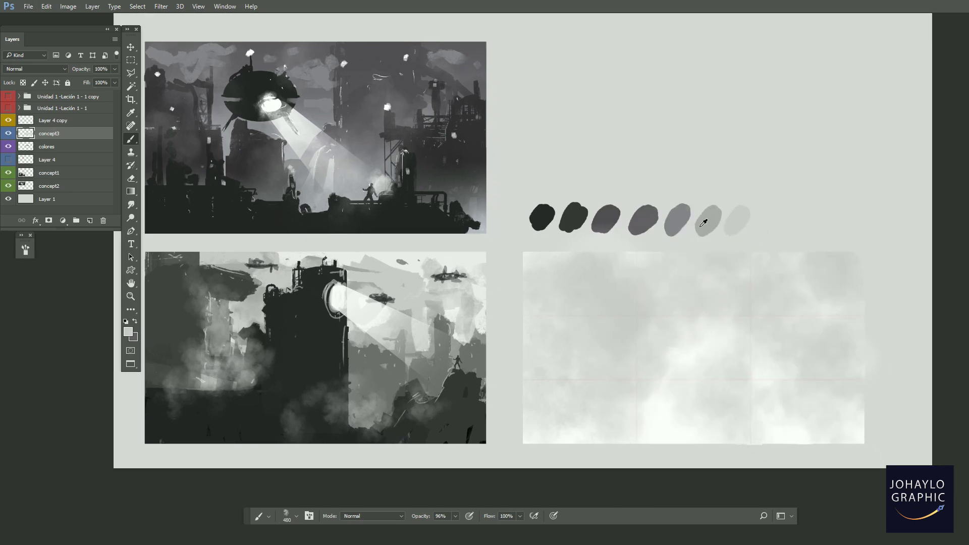
drag(757, 346, 728, 322)
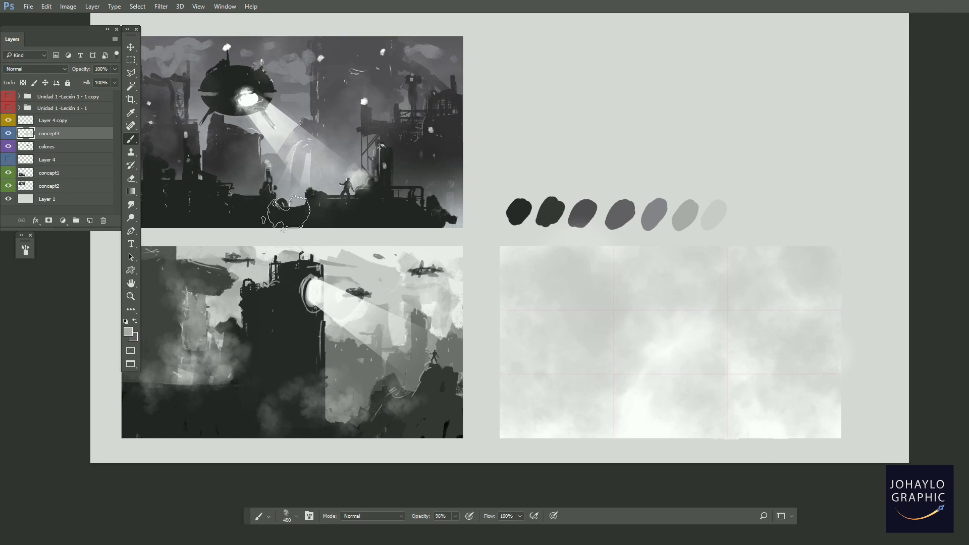
right_click(682, 320)
click(771, 246)
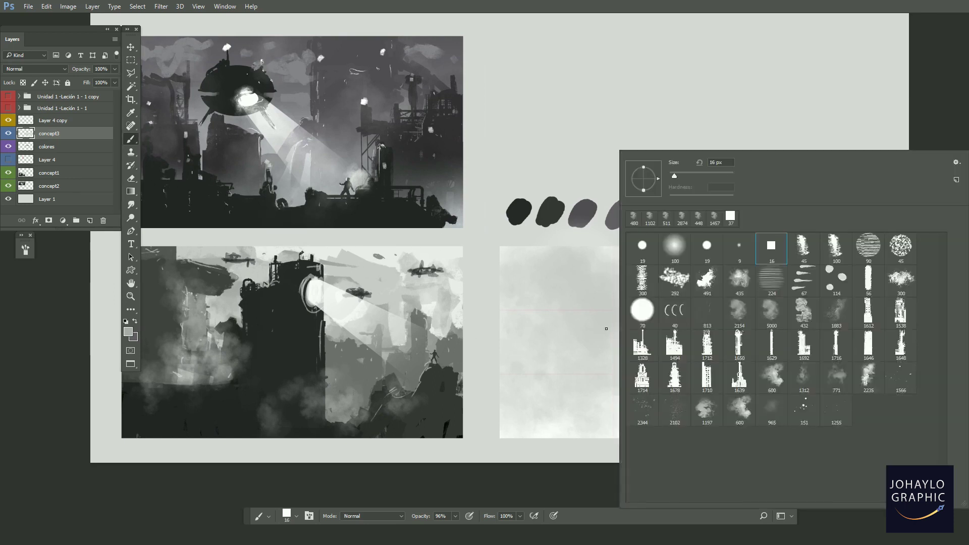
Try a thin vertical stroke on the panel, undo it, and enlarge the square brush
drag(601, 309, 597, 352)
key(ctrl+z)
drag(696, 343, 652, 334)
right_click(656, 329)
drag(675, 176, 695, 176)
Try slanted tower-edge strokes on the panel with the enlarged square brush and undo them
drag(603, 294, 600, 329)
key(ctrl+z)
drag(688, 339, 672, 323)
mouse_move(652, 267)
mouse_down()
mouse_move(640, 367)
mouse_move(666, 343)
mouse_up()
key(ctrl+z)
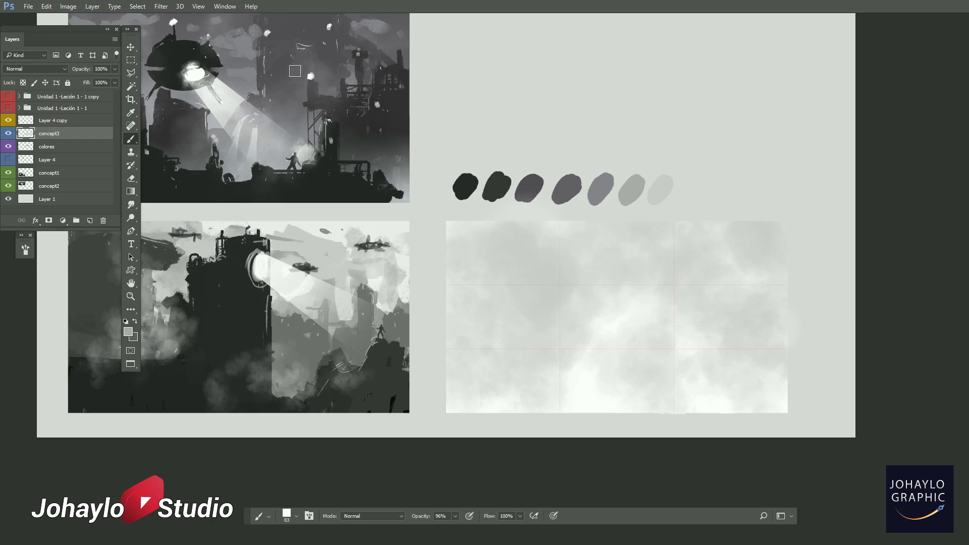
mouse_move(320, 89)
mouse_down()
mouse_move(367, 130)
mouse_move(341, 88)
mouse_up()
drag(651, 258, 639, 394)
key(ctrl+z)
key(ctrl+z)
key(ctrl+z)
key(ctrl+z)
key(ctrl+z)
key(ctrl+z)
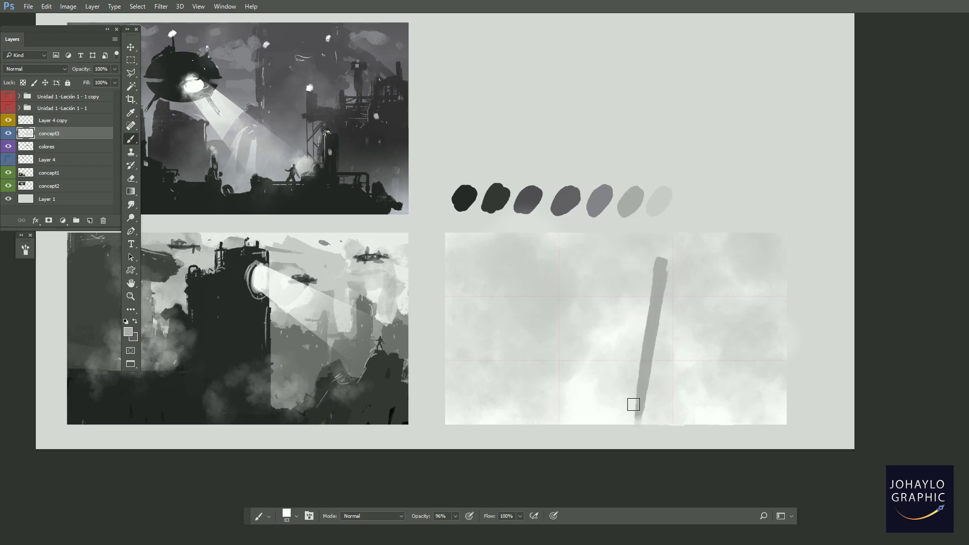
key(ctrl+z)
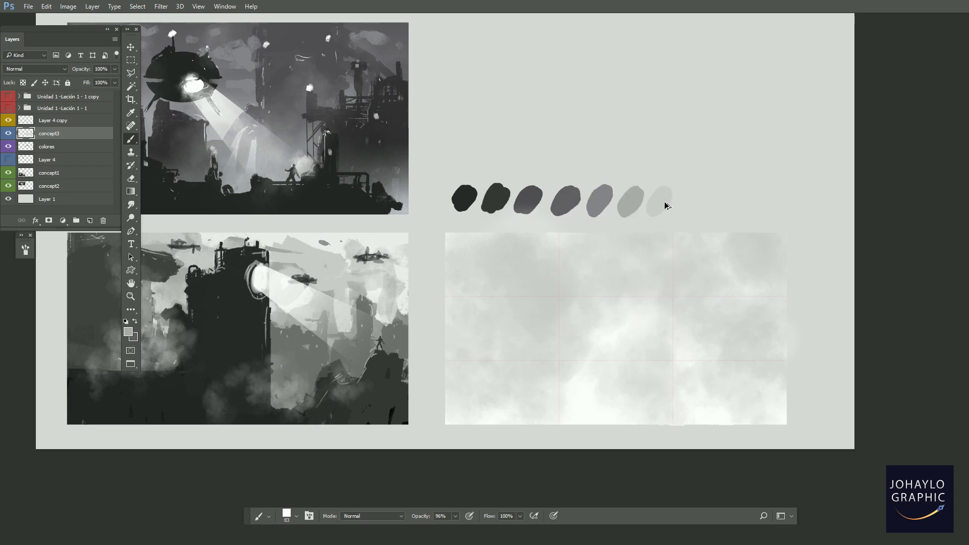
Try outlining a wide tapering tower in the lightest grey on the panel's right third and undo the strokes
drag(651, 272, 721, 286)
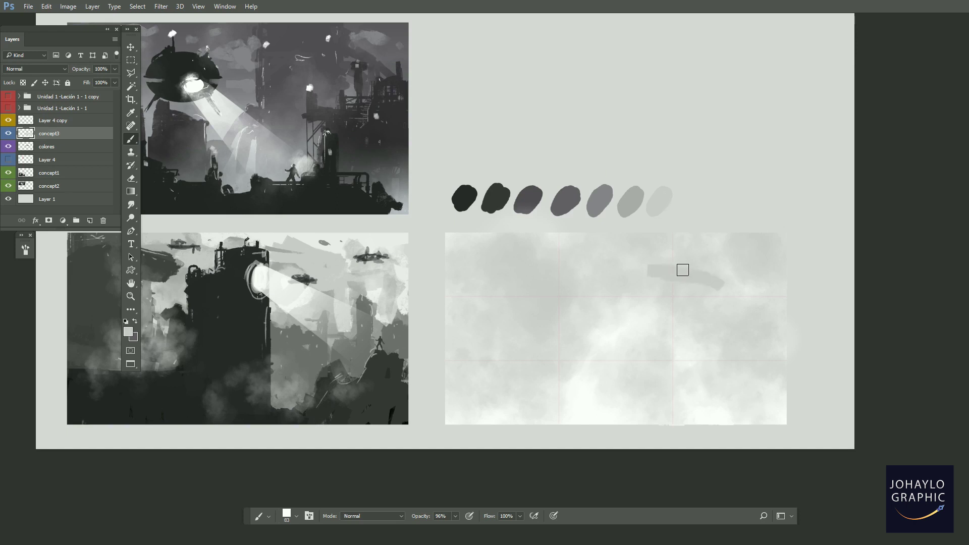
key(ctrl+z)
mouse_move(655, 263)
mouse_down()
mouse_move(696, 263)
mouse_move(623, 410)
mouse_up()
drag(644, 314, 631, 420)
drag(691, 270, 701, 404)
drag(701, 280, 704, 413)
mouse_move(684, 290)
mouse_down()
mouse_move(685, 383)
mouse_move(664, 272)
mouse_move(654, 354)
mouse_up()
drag(651, 348, 624, 420)
key(ctrl+z)
key(ctrl+z)
key(ctrl+z)
key(ctrl+z)
key(ctrl+z)
key(ctrl+z)
key(ctrl+z)
key(ctrl+z)
key(ctrl+z)
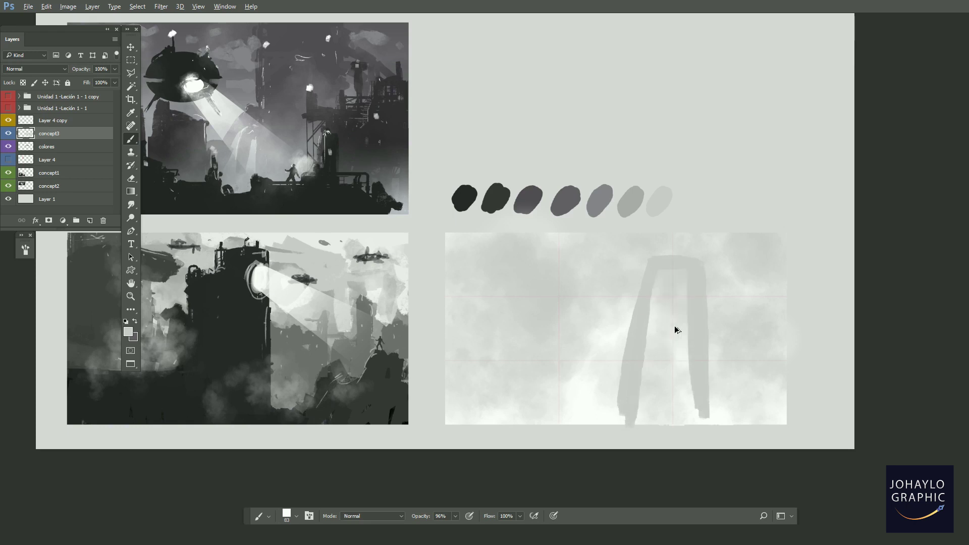
Block in a narrower light grey tower along the right vertical third, filling it down to the panel's base
drag(657, 266, 636, 416)
drag(655, 328, 645, 425)
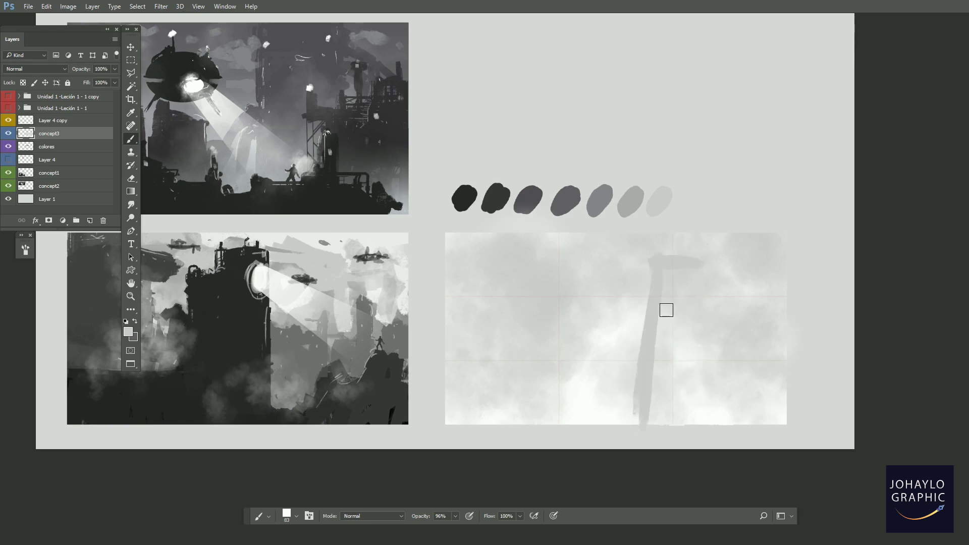
drag(693, 272, 695, 359)
drag(693, 300, 690, 407)
drag(693, 368, 693, 425)
mouse_move(682, 275)
mouse_down()
mouse_move(675, 376)
mouse_move(654, 389)
mouse_move(637, 422)
mouse_up()
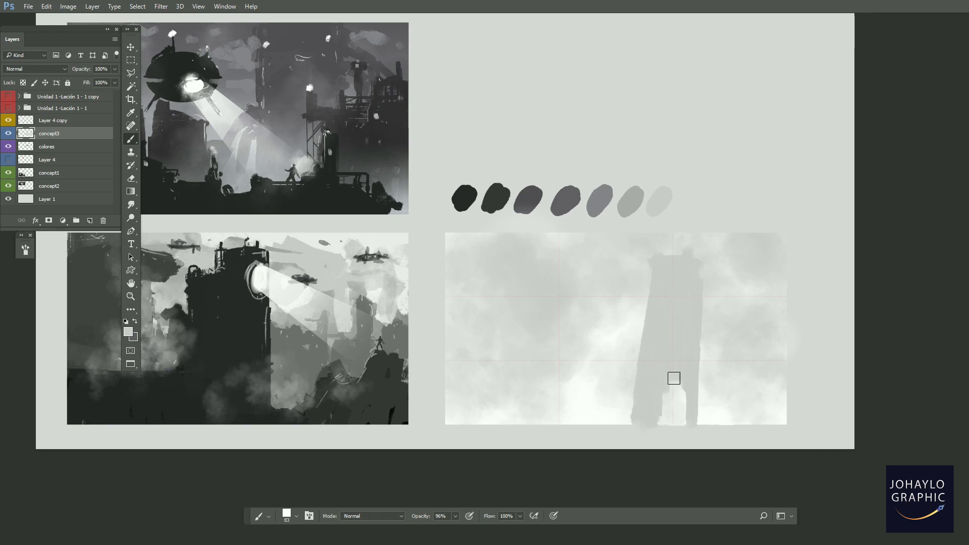
drag(673, 377, 679, 431)
drag(707, 266, 699, 434)
key(ctrl+z)
key(ctrl+z)
drag(655, 386, 665, 387)
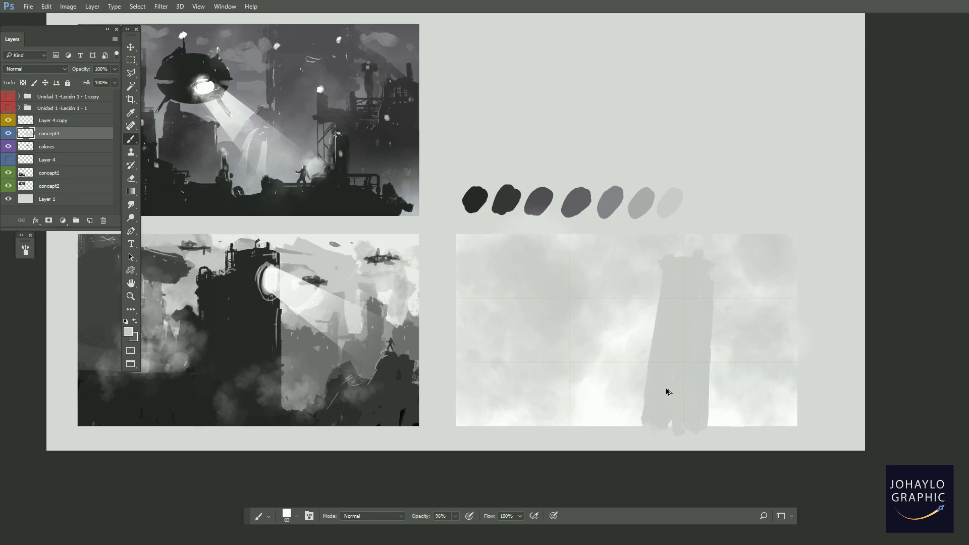
Undo the tower's side and fill strokes back to the horizontal stroke at its top
key(ctrl+z)
key(ctrl+z)
key(ctrl+z)
key(ctrl+z)
key(ctrl+z)
key(ctrl+z)
key(ctrl+z)
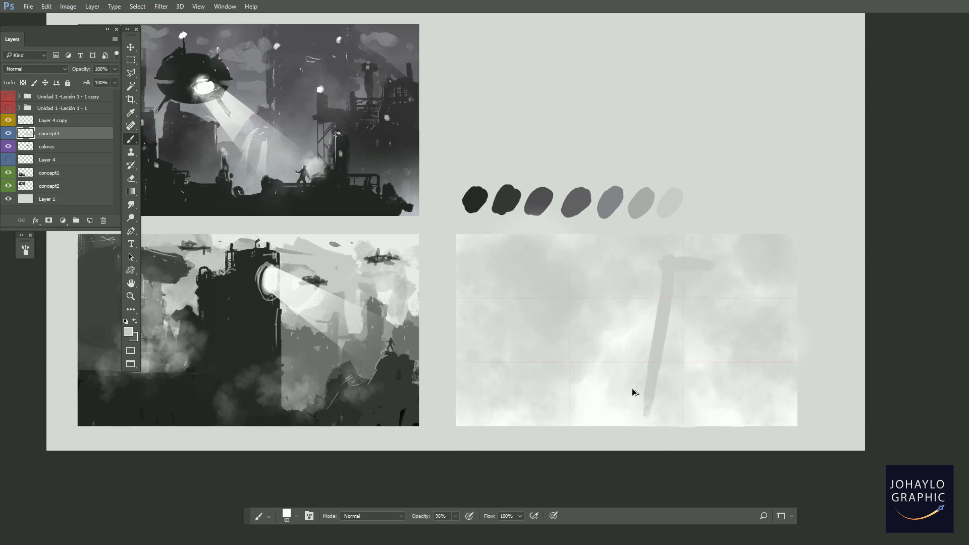
key(ctrl+z)
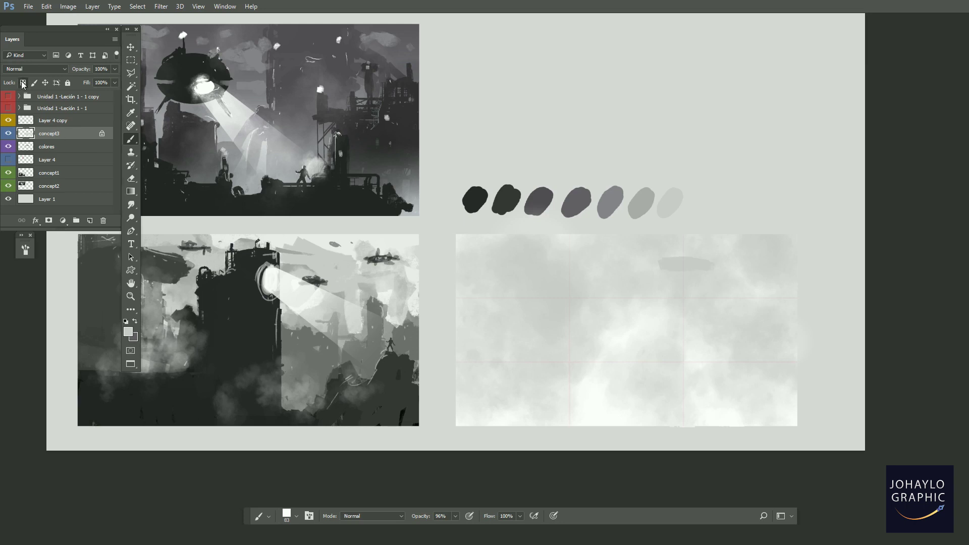
Lock the concept3 layer's transparent pixels and paint a tall solid tower in the lightest grey on the right third
drag(666, 256, 651, 433)
drag(712, 260, 720, 427)
key(ctrl+minus)
right_click(714, 296)
click(578, 225)
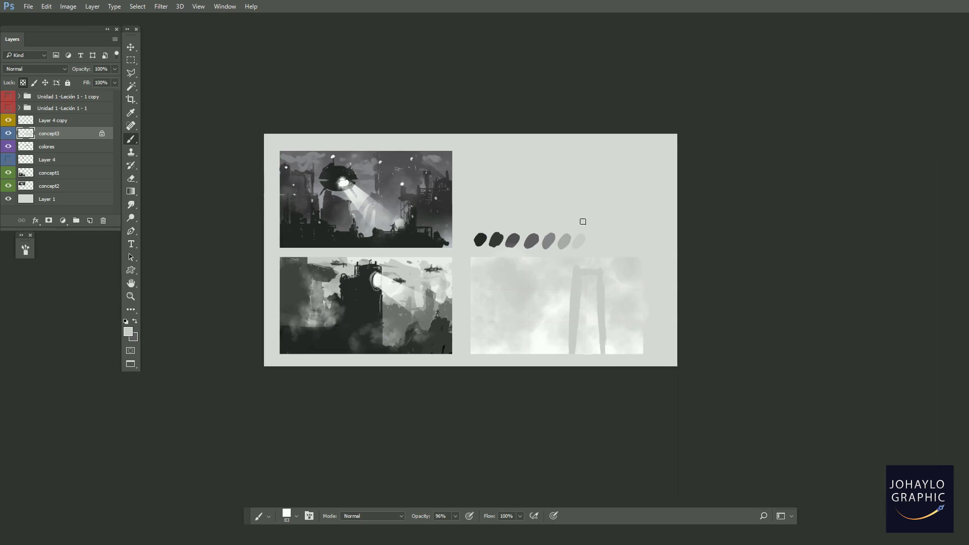
right_click(586, 296)
scroll(531, 264, up, 7)
mouse_move(388, 321)
mouse_down()
mouse_move(520, 330)
mouse_move(525, 343)
mouse_up()
mouse_move(771, 318)
mouse_down()
mouse_move(606, 297)
mouse_move(626, 341)
mouse_move(653, 357)
mouse_move(684, 320)
mouse_move(619, 325)
mouse_move(610, 259)
mouse_move(694, 331)
mouse_move(621, 353)
mouse_up()
mouse_move(594, 299)
mouse_down()
mouse_move(608, 351)
mouse_move(596, 336)
mouse_move(598, 411)
mouse_move(597, 359)
mouse_move(583, 346)
mouse_move(566, 449)
mouse_move(590, 386)
mouse_move(598, 434)
mouse_move(597, 418)
mouse_move(570, 441)
mouse_up()
Paint curved, tentacle-like light grey arms arching from both sides of the tower to the panel's lower edge
mouse_move(588, 403)
mouse_down()
mouse_move(577, 377)
mouse_move(548, 431)
mouse_move(569, 405)
mouse_move(520, 449)
mouse_up()
mouse_move(653, 389)
mouse_down()
mouse_move(641, 383)
mouse_move(669, 389)
mouse_move(699, 435)
mouse_up()
mouse_move(578, 404)
mouse_down()
mouse_move(578, 420)
mouse_move(523, 456)
mouse_up()
mouse_move(643, 411)
mouse_down()
mouse_move(675, 420)
mouse_move(698, 445)
mouse_up()
mouse_move(656, 358)
mouse_down()
mouse_move(697, 383)
mouse_move(714, 411)
mouse_up()
mouse_move(585, 356)
mouse_down()
mouse_move(521, 413)
mouse_move(506, 433)
mouse_up()
mouse_move(572, 435)
mouse_down()
mouse_move(529, 418)
mouse_move(470, 455)
mouse_up()
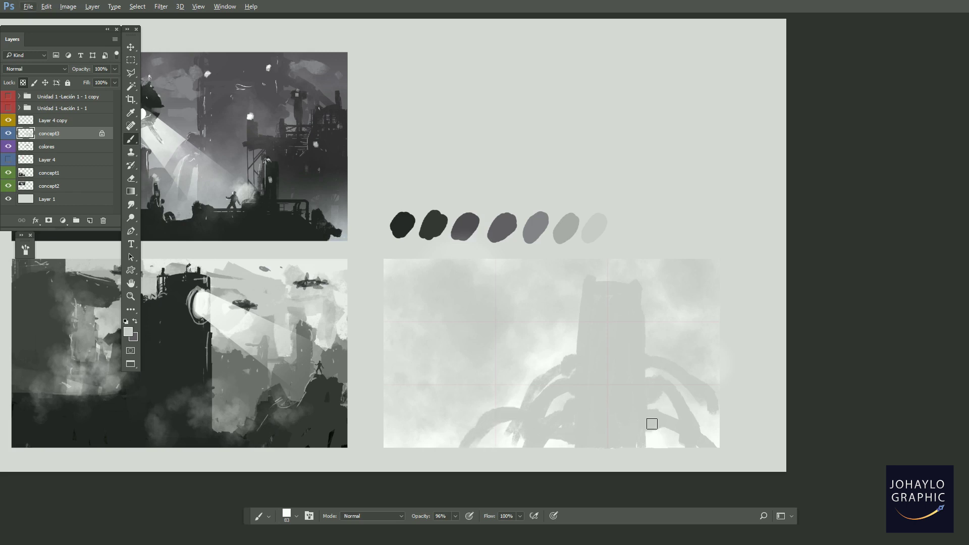
drag(640, 437, 687, 444)
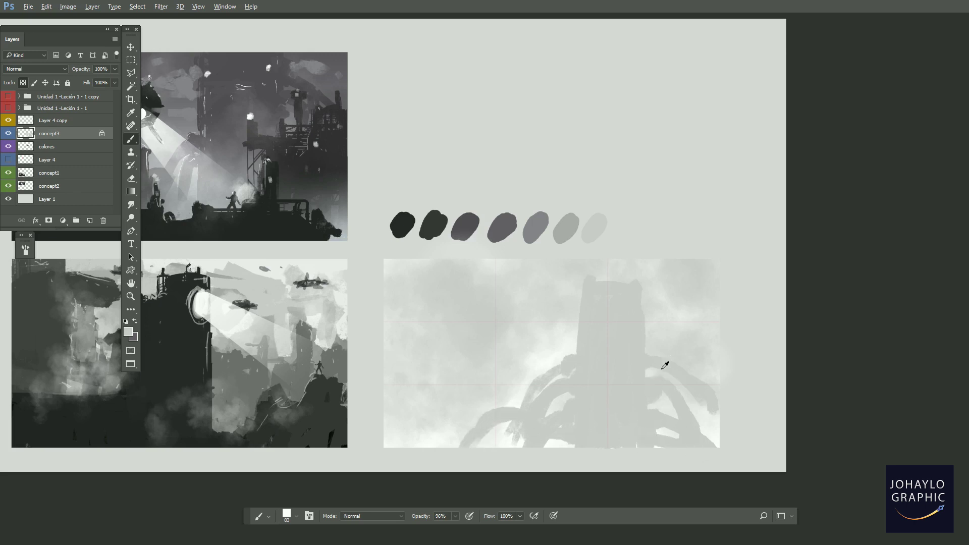
mouse_move(520, 401)
mouse_down()
mouse_move(446, 431)
mouse_move(429, 456)
mouse_up()
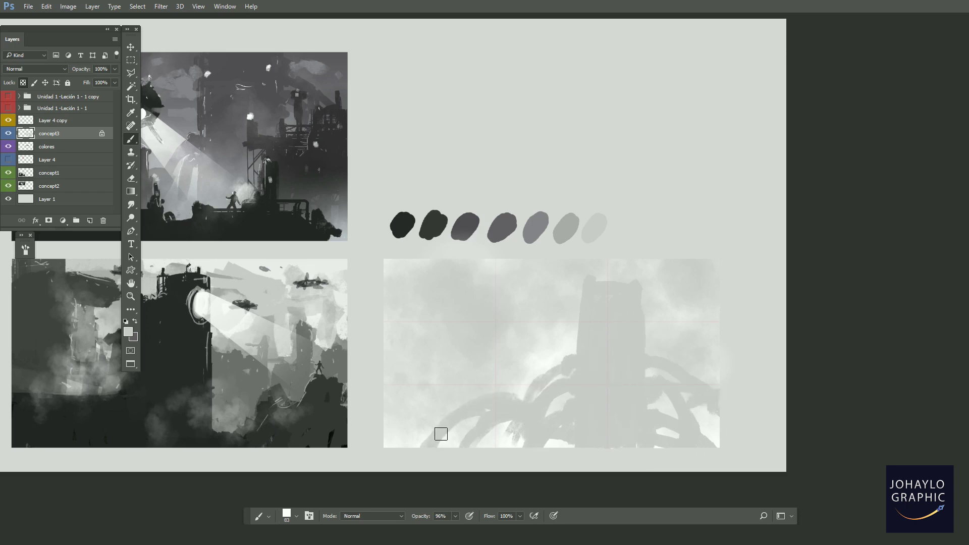
mouse_move(497, 407)
mouse_down()
mouse_move(451, 441)
mouse_move(393, 436)
mouse_move(458, 432)
mouse_up()
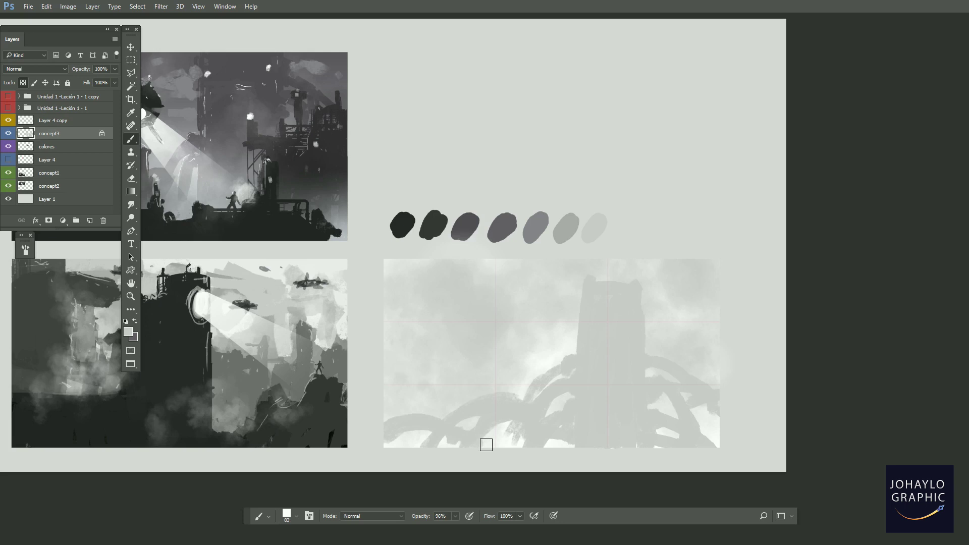
Sample a near-white tone and paint an oval light in the upper part of the tower
alt+click(550, 373)
mouse_move(603, 323)
mouse_down()
mouse_move(608, 311)
mouse_move(614, 330)
mouse_up()
drag(648, 380, 675, 383)
drag(655, 347, 679, 343)
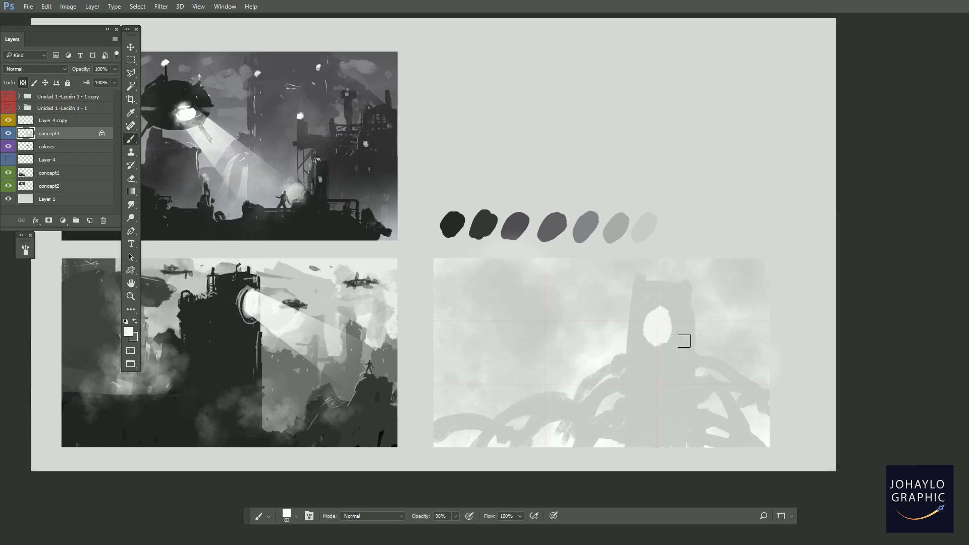
drag(673, 400, 733, 399)
Resample the tower's light grey to even out its top, and touch up the oval with near-white
alt+click(674, 426)
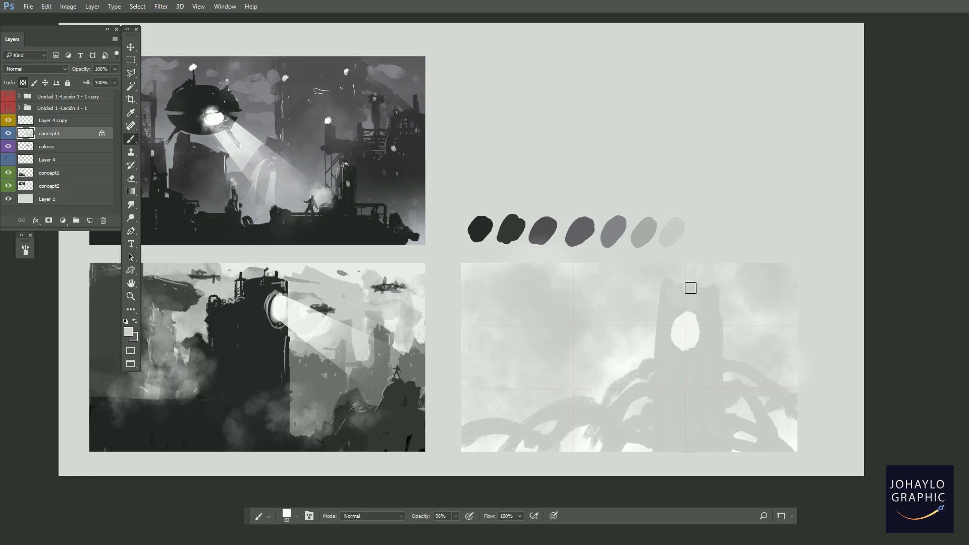
drag(705, 442, 718, 441)
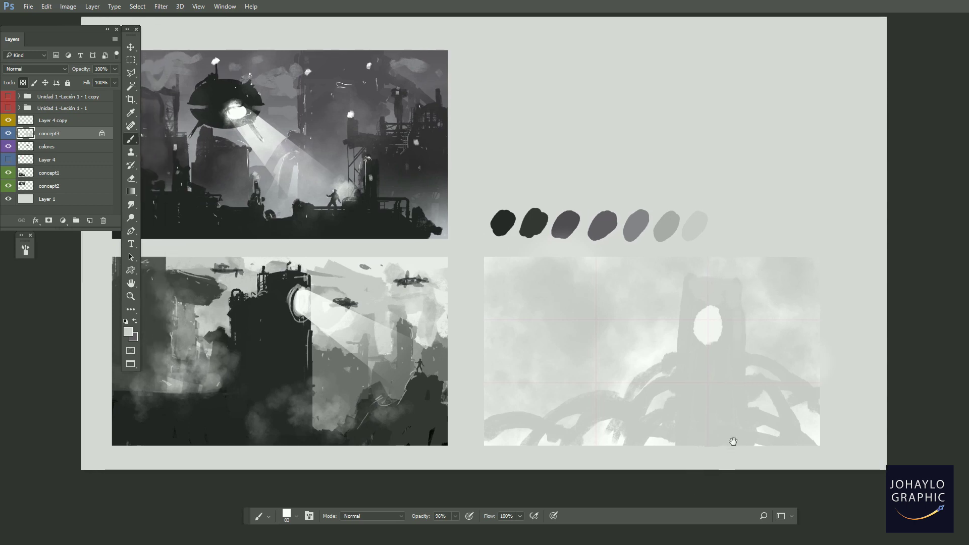
alt+click(710, 362)
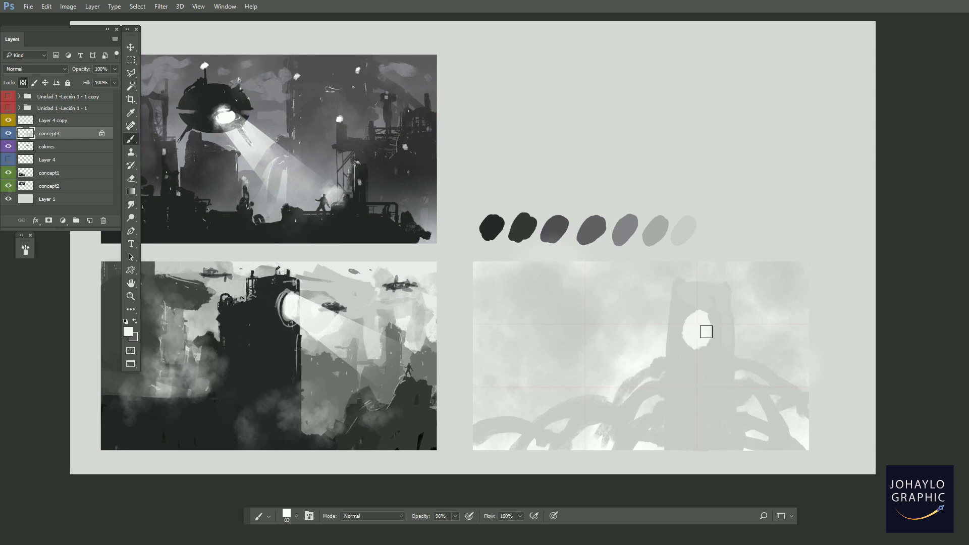
right_click(706, 331)
click(600, 342)
drag(720, 395, 718, 392)
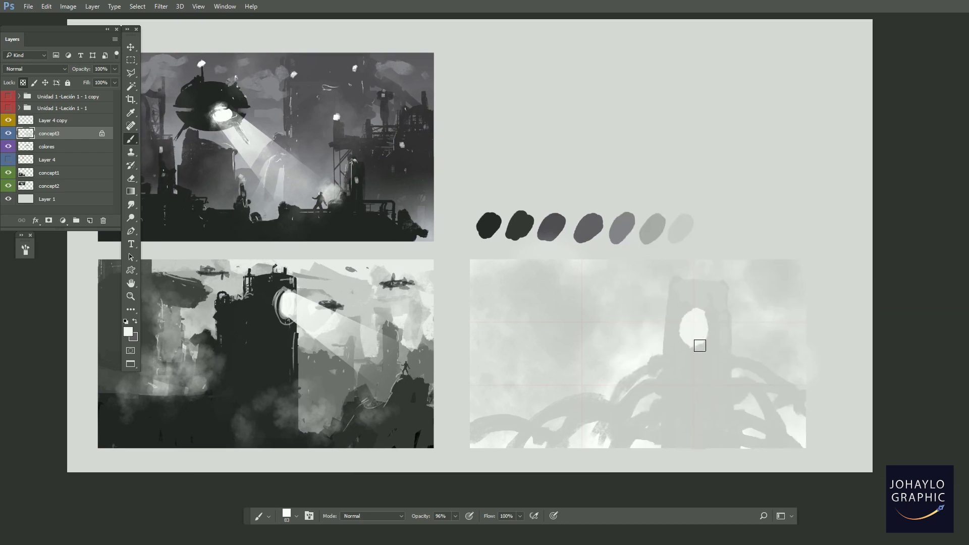
Sample the second-lightest grey swatch and paint mid-distance towers on both sides of the main tower
alt+click(654, 228)
mouse_move(645, 318)
mouse_down()
mouse_move(648, 378)
mouse_move(618, 447)
mouse_up()
key(ctrl+z)
mouse_move(616, 362)
mouse_down()
mouse_move(590, 363)
mouse_move(599, 424)
mouse_move(599, 387)
mouse_move(580, 391)
mouse_move(560, 457)
mouse_move(582, 411)
mouse_up()
mouse_move(503, 449)
mouse_down()
mouse_move(528, 416)
mouse_move(511, 444)
mouse_move(513, 380)
mouse_move(528, 447)
mouse_up()
mouse_move(765, 447)
mouse_down()
mouse_move(766, 424)
mouse_move(776, 438)
mouse_move(797, 354)
mouse_move(793, 444)
mouse_up()
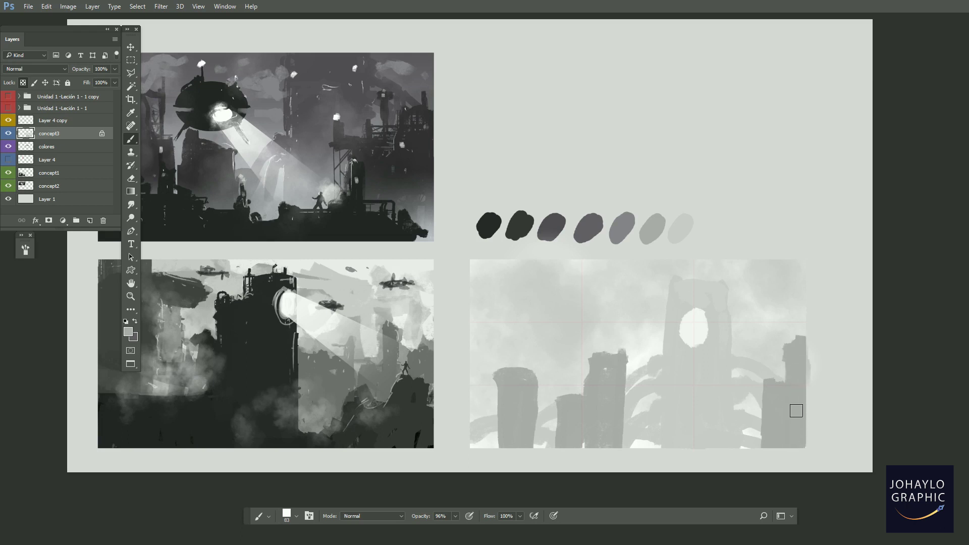
mouse_move(471, 420)
mouse_down()
mouse_move(478, 452)
mouse_move(475, 417)
mouse_move(500, 405)
mouse_move(495, 308)
mouse_move(482, 313)
mouse_move(494, 353)
mouse_move(471, 479)
mouse_up()
Sample the third-darkest swatch and paint dark foreground towers at both panel edges and left of centre
alt+click(556, 224)
mouse_move(788, 435)
mouse_down()
mouse_move(800, 293)
mouse_move(795, 419)
mouse_move(778, 439)
mouse_up()
mouse_move(531, 423)
mouse_down()
mouse_move(528, 399)
mouse_move(545, 349)
mouse_move(522, 453)
mouse_move(542, 396)
mouse_up()
drag(706, 426, 720, 427)
Outline a tall rectangular selection around the dark tower left of centre with the Polygonal Lasso tool
click(131, 73)
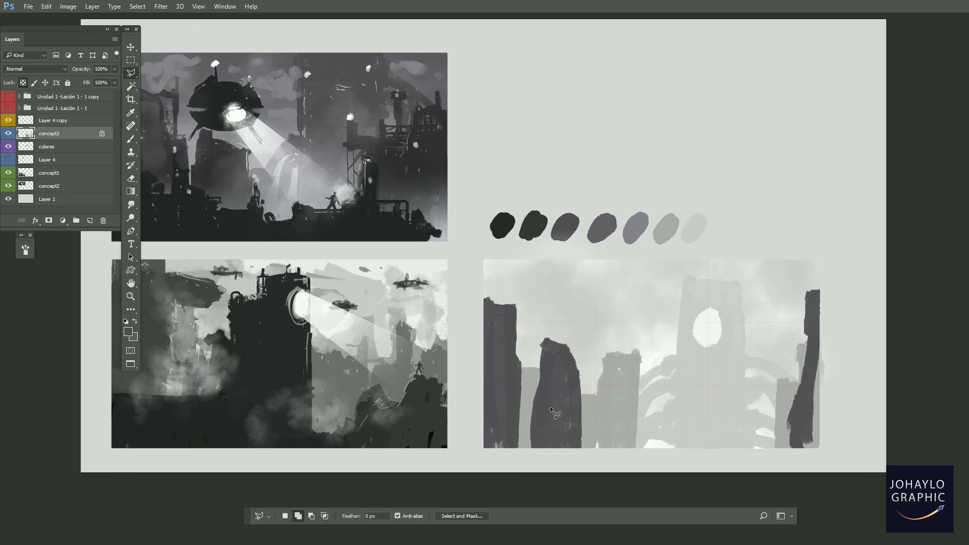
scroll(543, 383, down, 1)
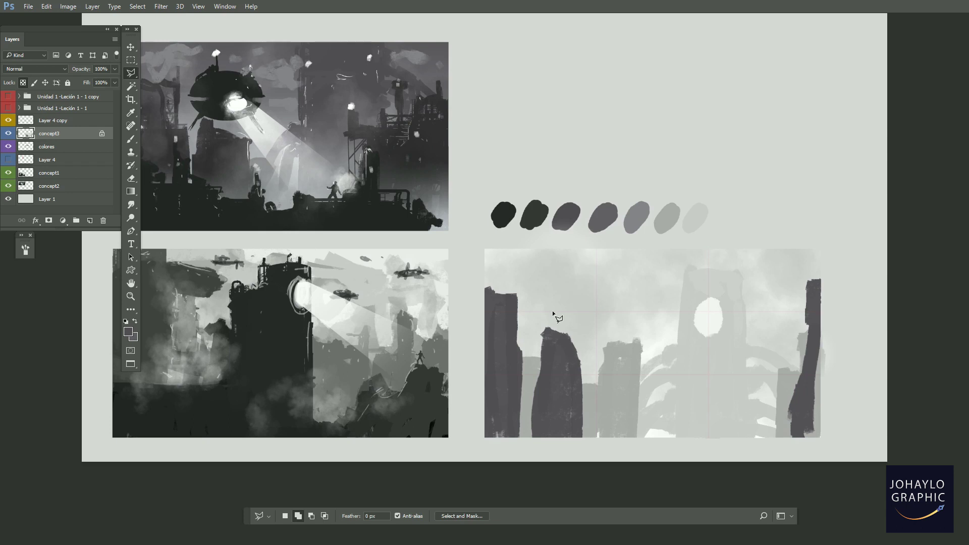
right_click(130, 72)
click(129, 72)
right_click(131, 74)
click(186, 85)
click(533, 438)
click(536, 264)
click(587, 263)
click(586, 441)
click(535, 443)
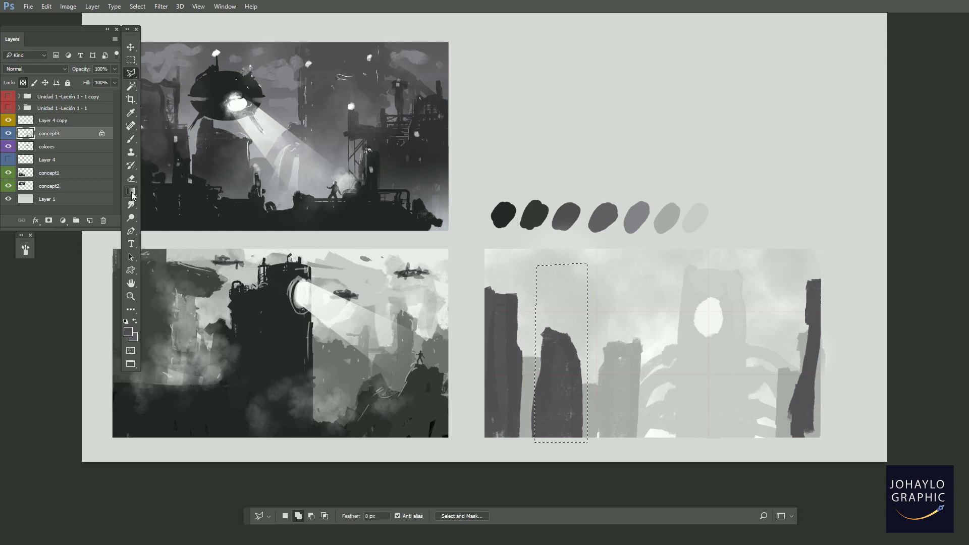
Fill the tall rectangular selection with the current dark grey on a new layer using Paint Bucket, and deselect
click(132, 191)
click(170, 201)
click(89, 221)
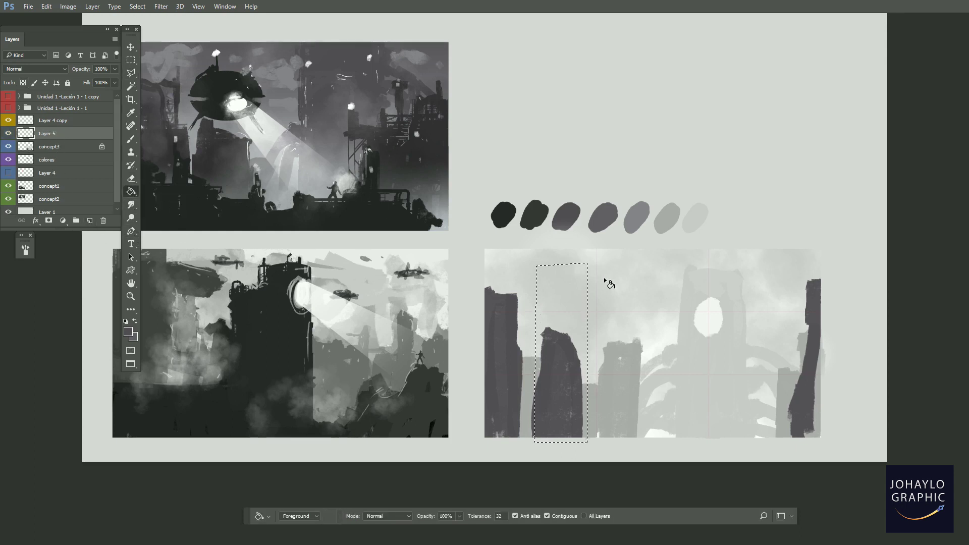
click(570, 299)
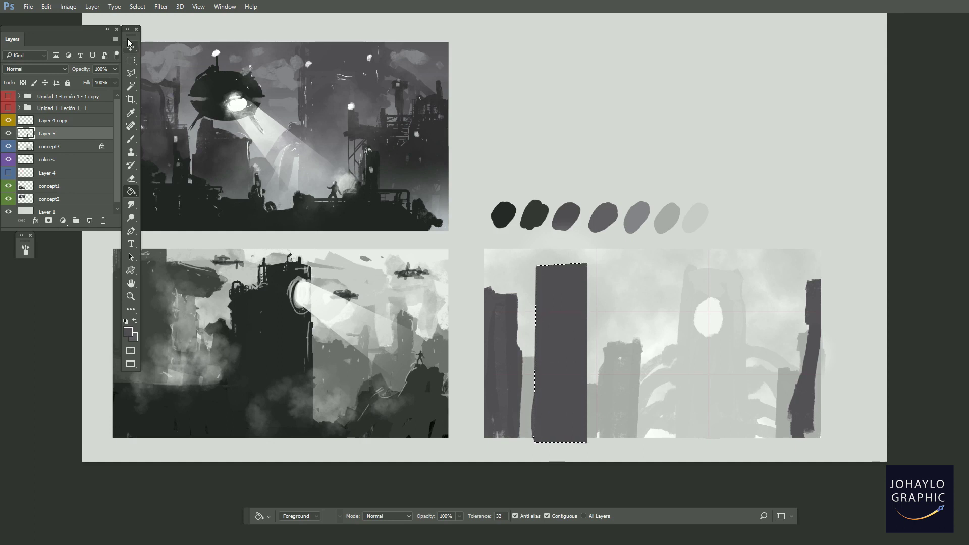
key(v)
drag(510, 257, 506, 258)
key(ctrl+d)
drag(606, 331, 561, 311)
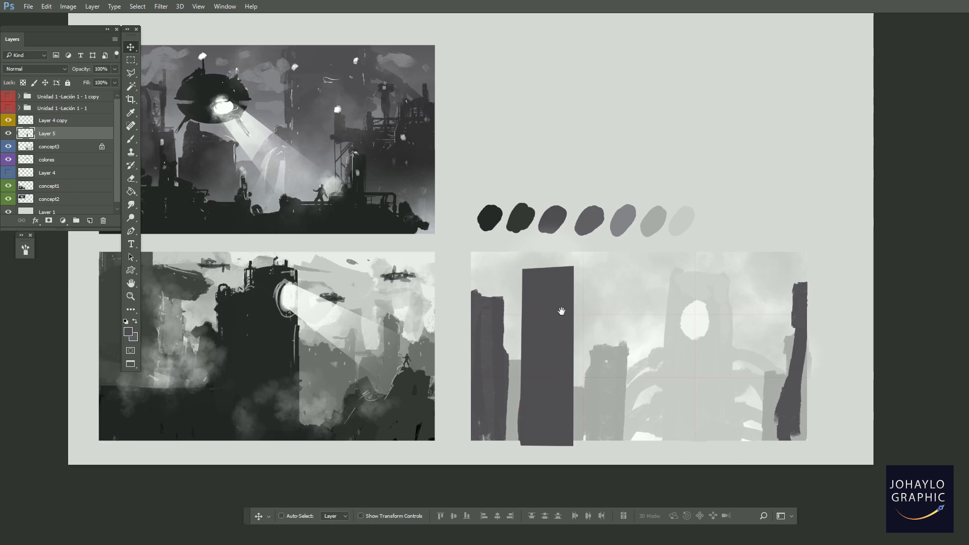
key(ctrl)
click(9, 133)
click(8, 133)
Duplicate the dark block to the area between it and the main tower, and scale the copy shorter and wider
drag(545, 299, 644, 297)
key(ctrl+t)
drag(647, 262, 648, 341)
Duplicate the short block toward the panel's far right side, stretch it taller, and distort it into a slanted wedge against the edge
mouse_move(678, 389)
mouse_down()
mouse_move(713, 389)
mouse_move(631, 399)
mouse_move(649, 378)
mouse_move(813, 385)
mouse_move(811, 394)
mouse_up()
key(Return)
key(ctrl+t)
drag(808, 341, 807, 285)
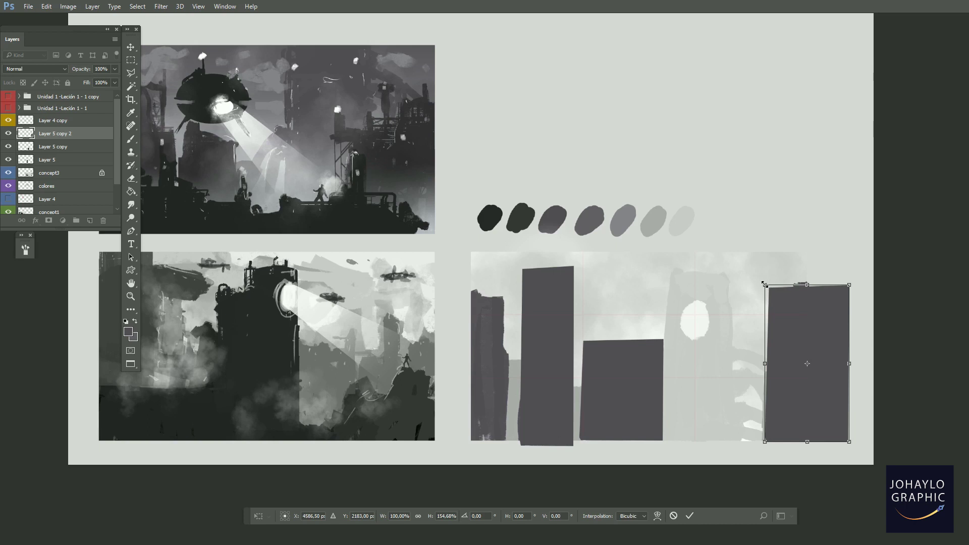
drag(806, 319, 738, 297)
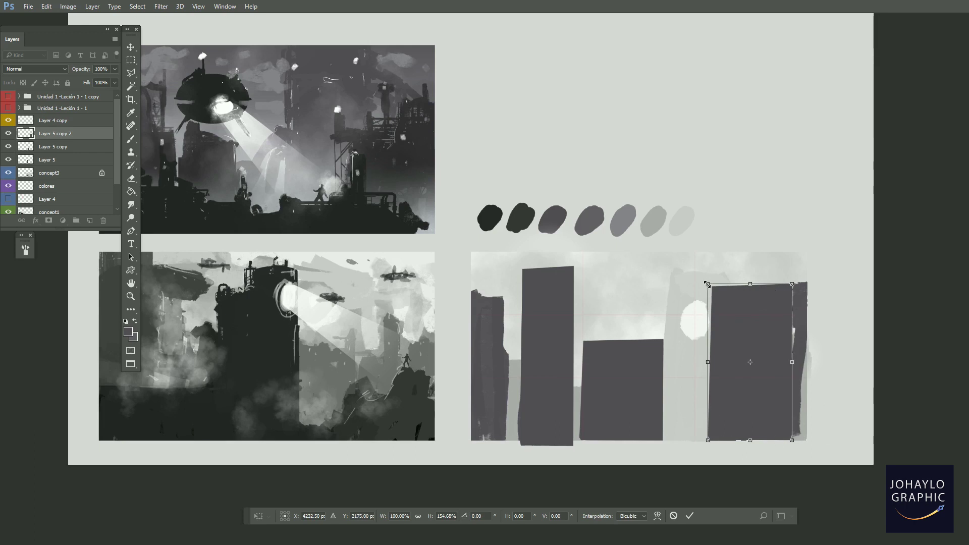
drag(709, 284, 776, 379)
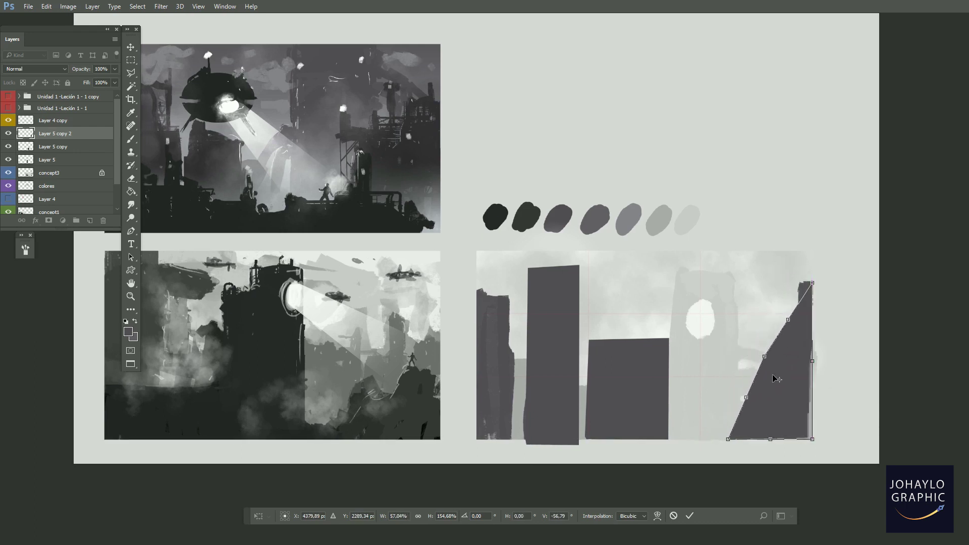
key(Return)
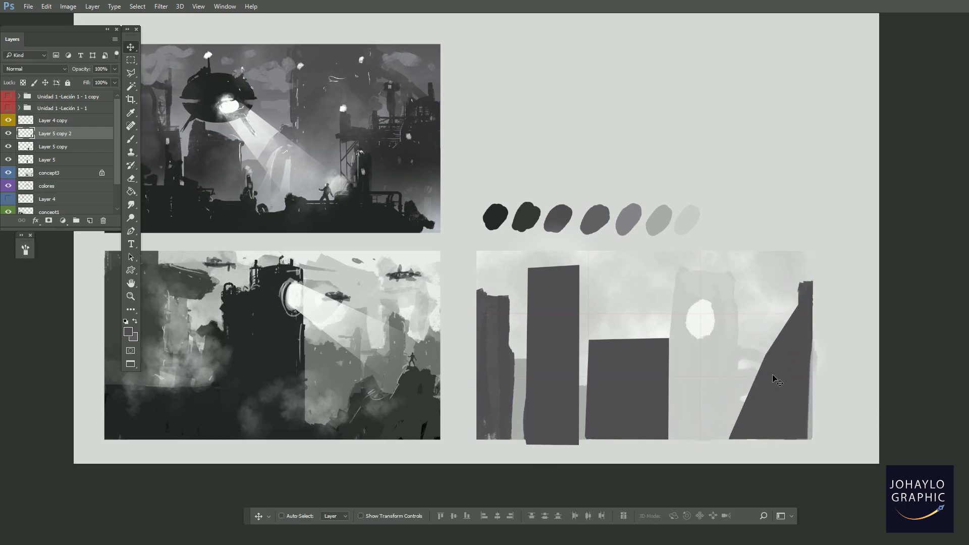
Undo the block copies and the grey fill, and clear the selection
key(ctrl+z)
key(ctrl+z)
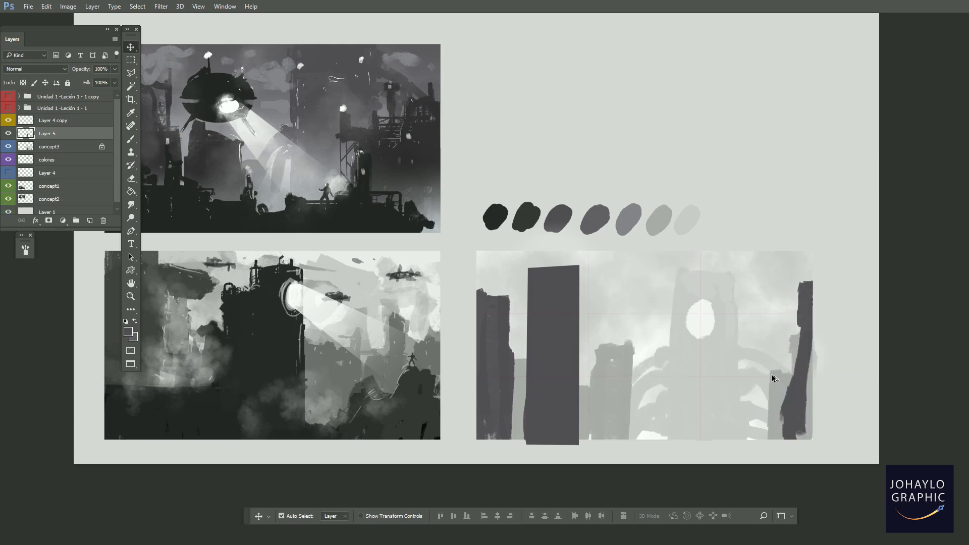
key(ctrl+z)
key(ctrl+d)
Try stamping the 1710 tower-silhouette brush at 511 px over the dark tower left of centre
click(130, 139)
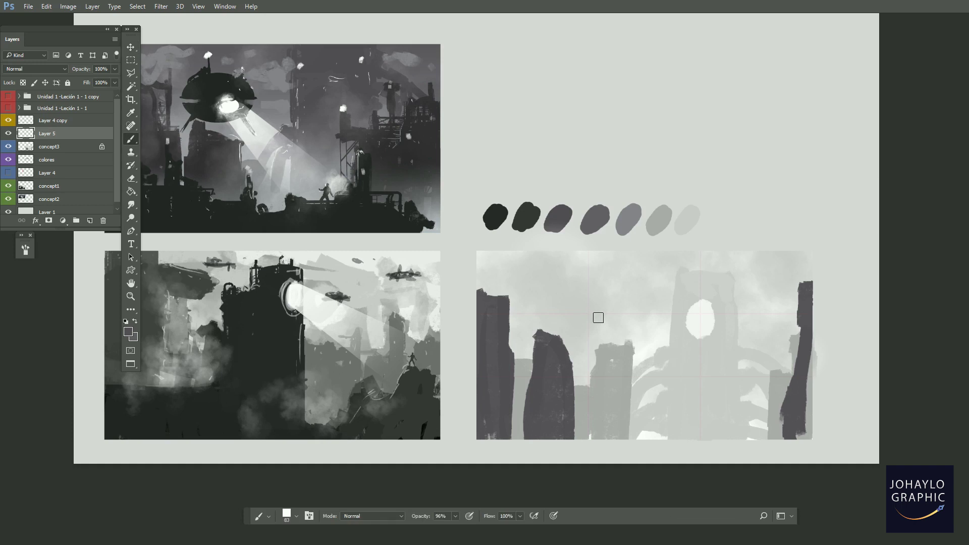
right_click(597, 318)
click(697, 373)
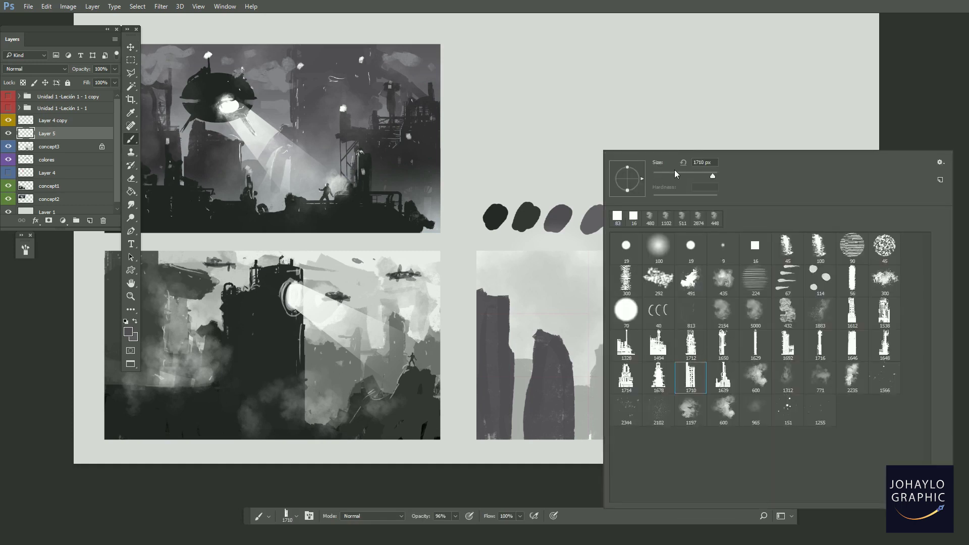
drag(711, 175, 710, 175)
click(574, 350)
click(574, 352)
Try stamping the tower-silhouette brush at 1102 px over the two dark towers on the left, and undo the stamps
right_click(622, 353)
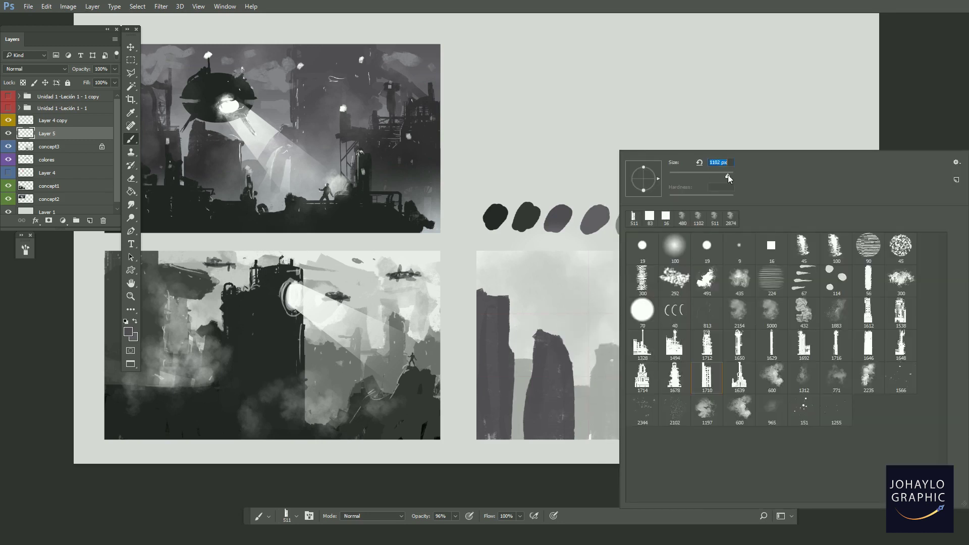
click(557, 349)
click(558, 348)
drag(595, 381, 590, 384)
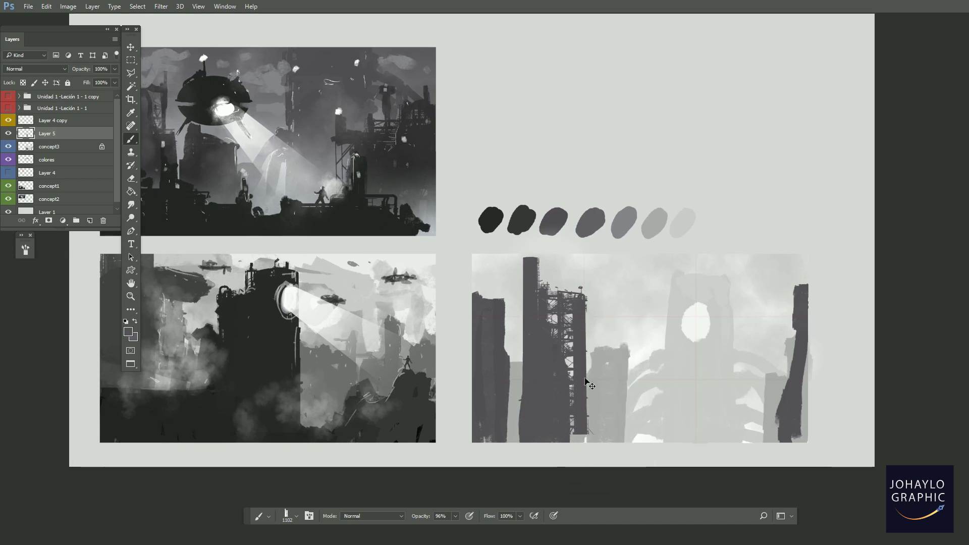
key(ctrl+z)
click(557, 362)
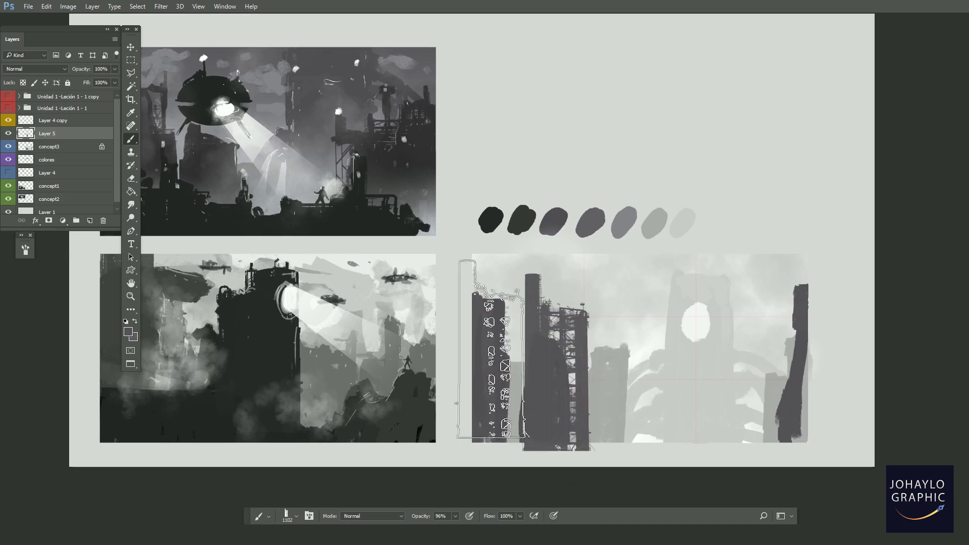
click(491, 349)
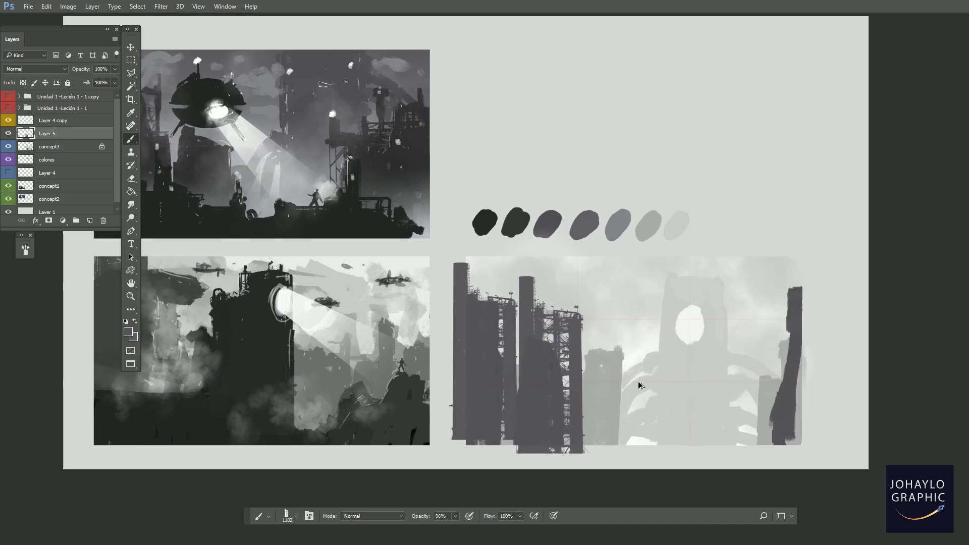
key(ctrl+alt+z)
key(ctrl+alt+z)
Reduce the tower-silhouette brush to 369 px and delete the empty Layer 5
right_click(613, 303)
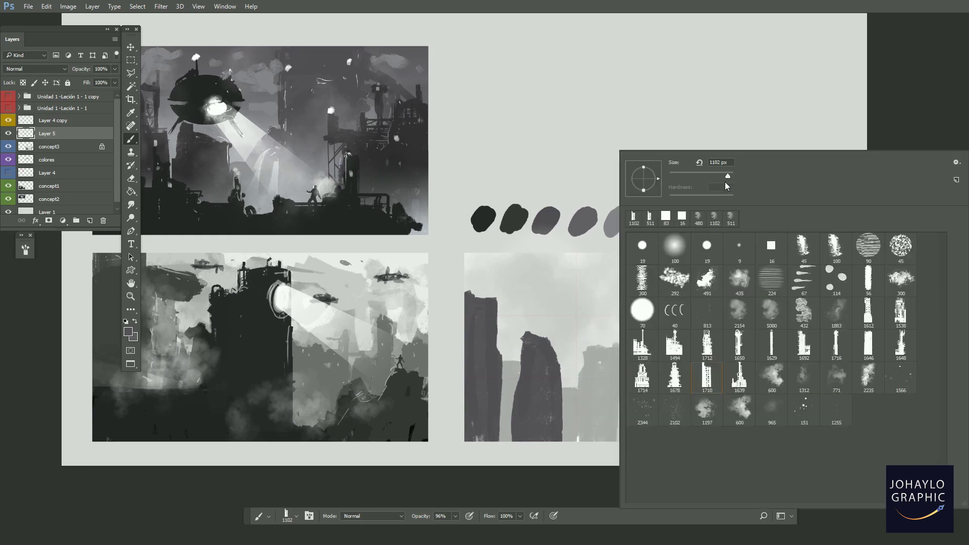
drag(728, 175, 723, 176)
key(space)
click(540, 378)
key(Return)
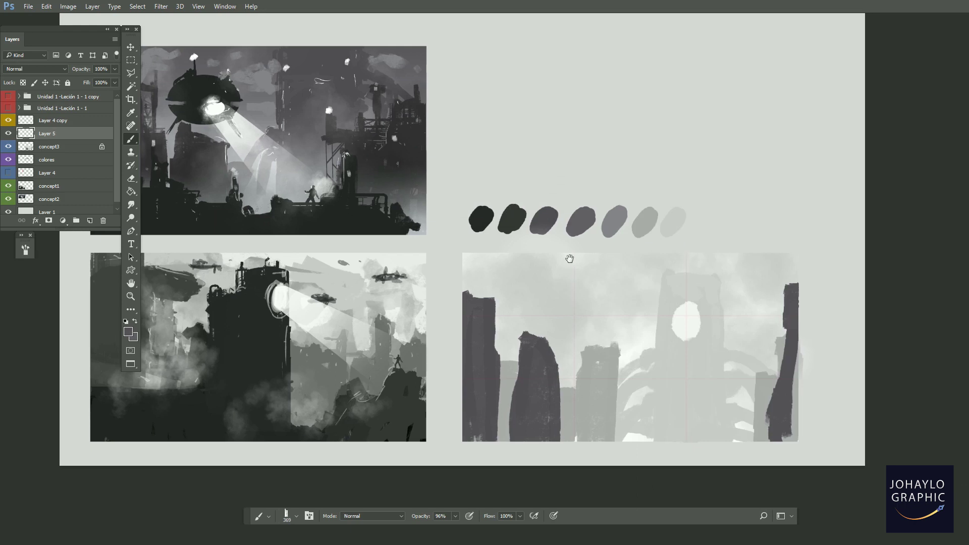
drag(570, 259, 560, 255)
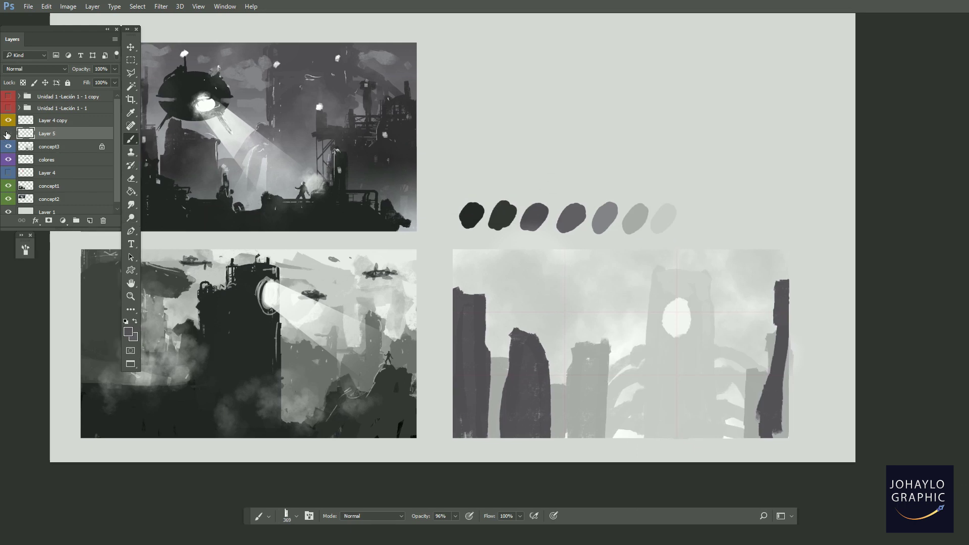
key(Delete)
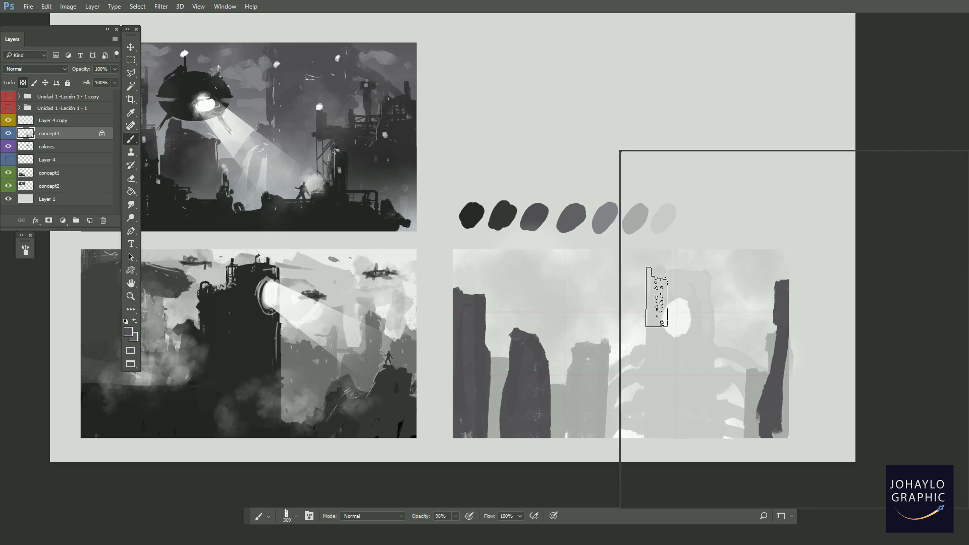
Switch to the square 16 px brush preset, sample near-black from the dark swatches, and enlarge the brush to 78 px
click(773, 246)
drag(678, 176, 676, 177)
click(540, 215)
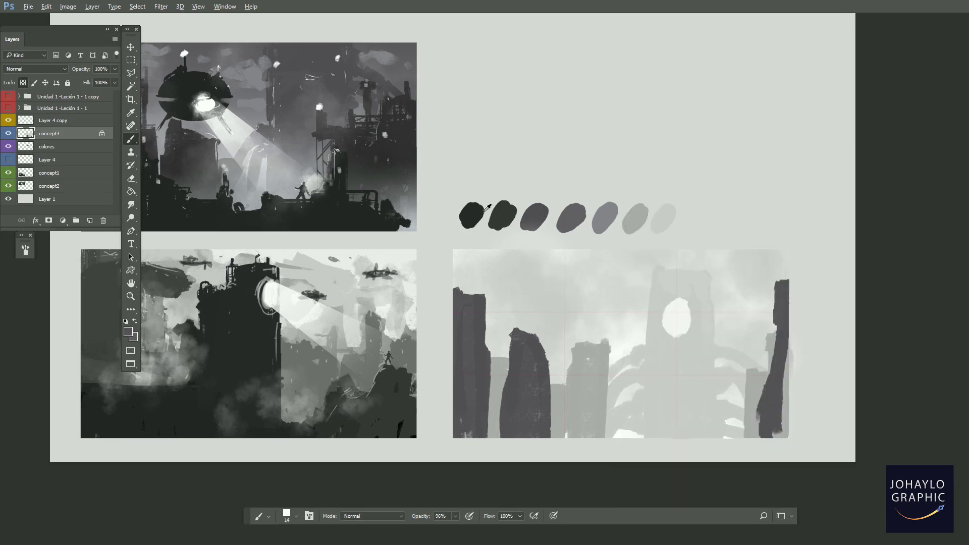
right_click(677, 175)
click(678, 173)
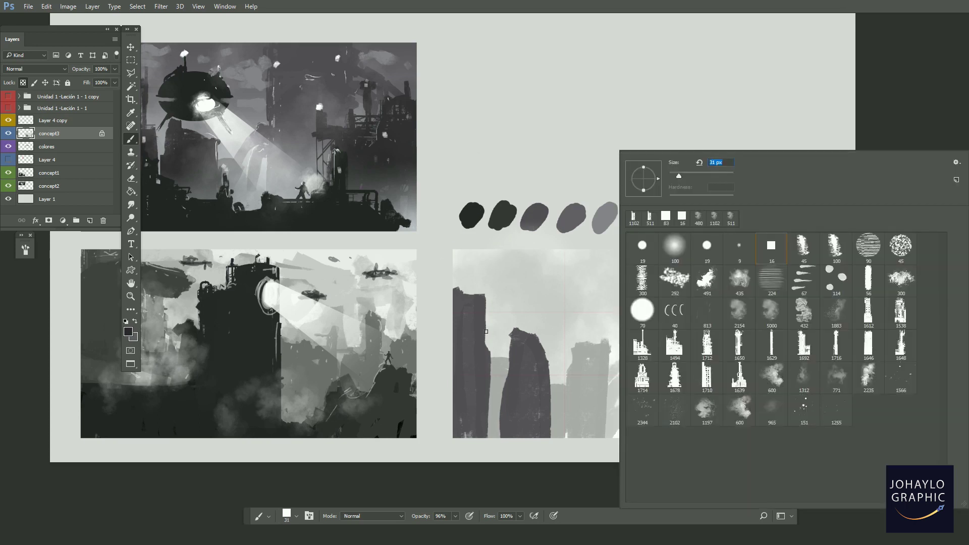
key(Return)
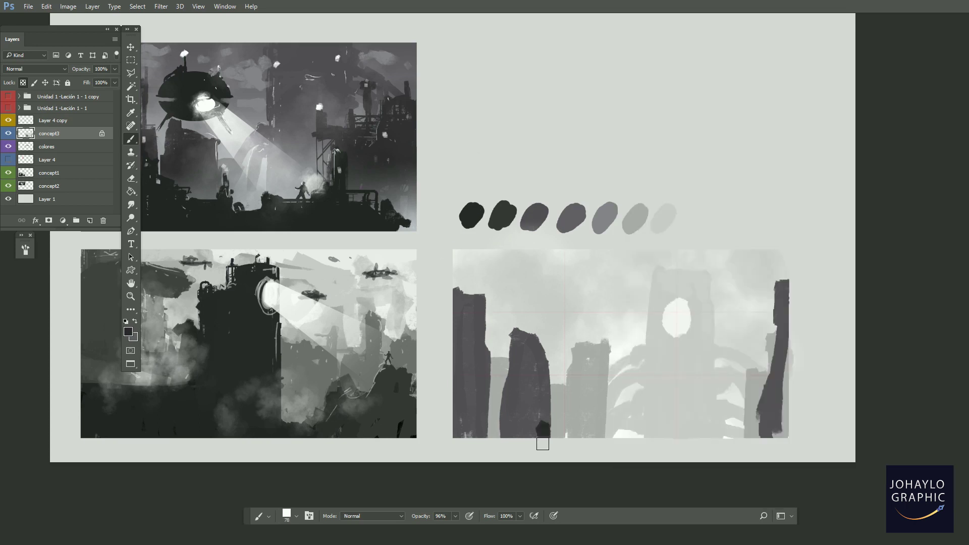
drag(558, 402, 595, 387)
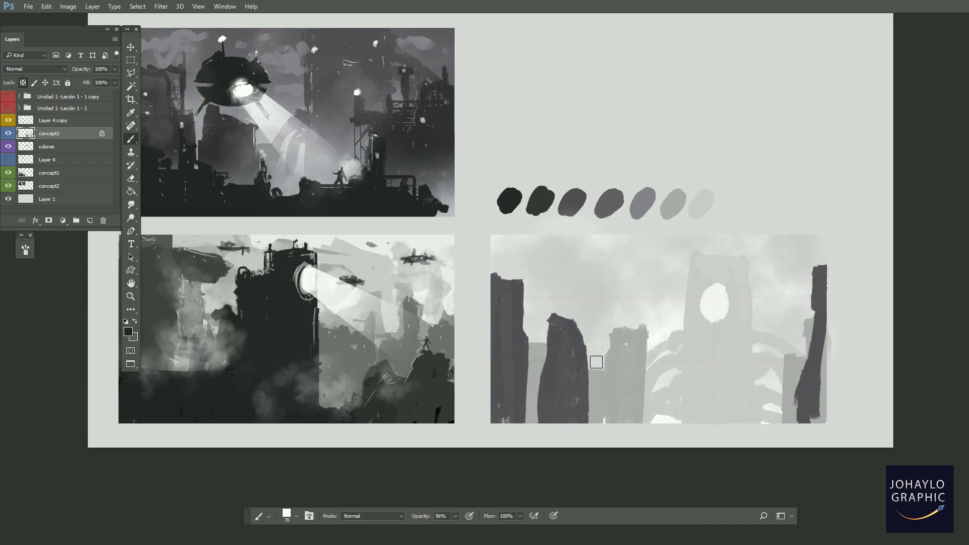
drag(710, 297, 714, 299)
key(ctrl+z)
Paint a near-black rubble ridge along the panel's lower left-centre and smaller rubble in its lower right corner
mouse_move(570, 407)
mouse_down()
mouse_move(622, 397)
mouse_move(665, 404)
mouse_move(658, 417)
mouse_move(612, 417)
mouse_move(630, 409)
mouse_move(563, 394)
mouse_move(552, 417)
mouse_move(599, 396)
mouse_move(667, 400)
mouse_move(670, 420)
mouse_move(647, 418)
mouse_move(674, 391)
mouse_move(685, 422)
mouse_move(560, 383)
mouse_move(528, 425)
mouse_up()
mouse_move(607, 400)
mouse_down()
mouse_move(667, 391)
mouse_move(649, 406)
mouse_move(611, 400)
mouse_up()
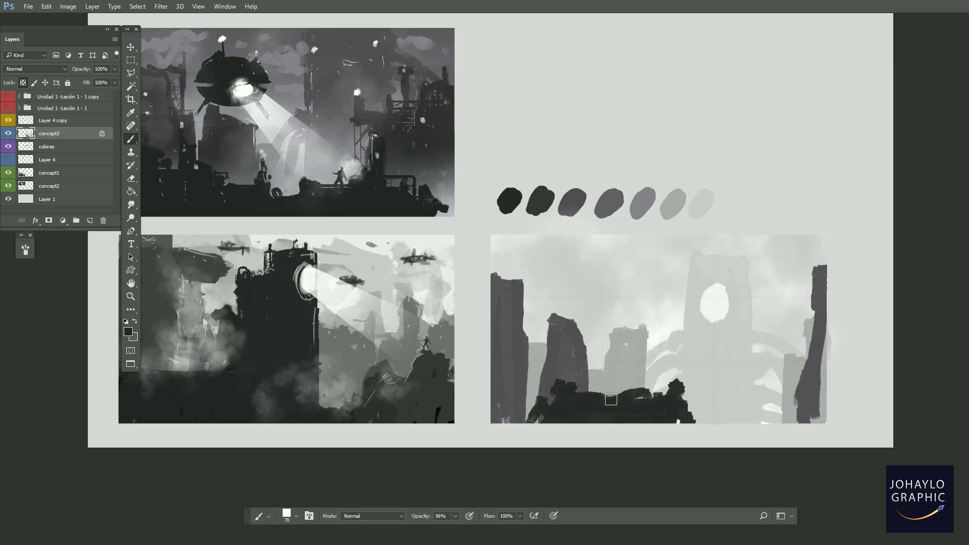
drag(696, 422, 705, 425)
mouse_move(809, 396)
mouse_down()
mouse_move(792, 422)
mouse_move(763, 423)
mouse_move(834, 417)
mouse_up()
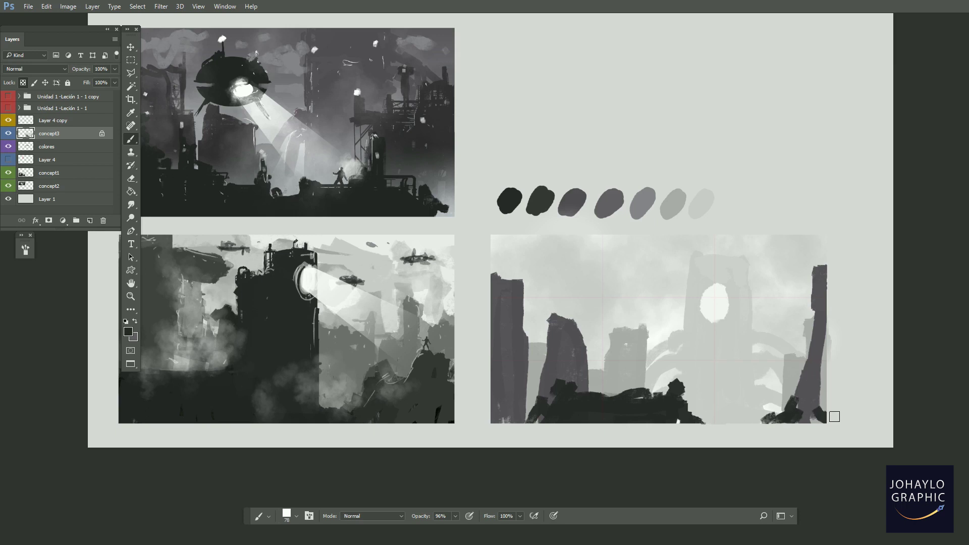
Paint a small standing robot figure on the rubble ridge with the square brush at 29 px
right_click(637, 331)
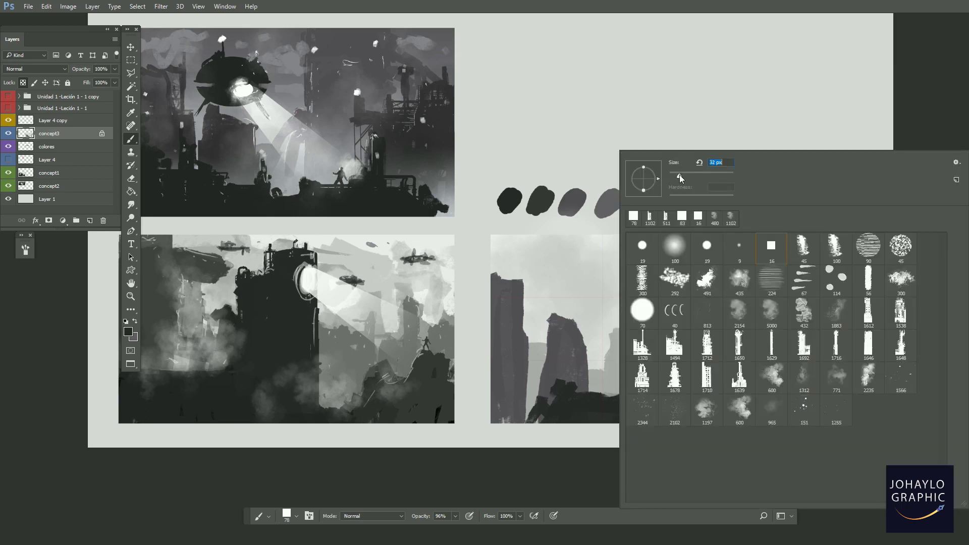
click(605, 346)
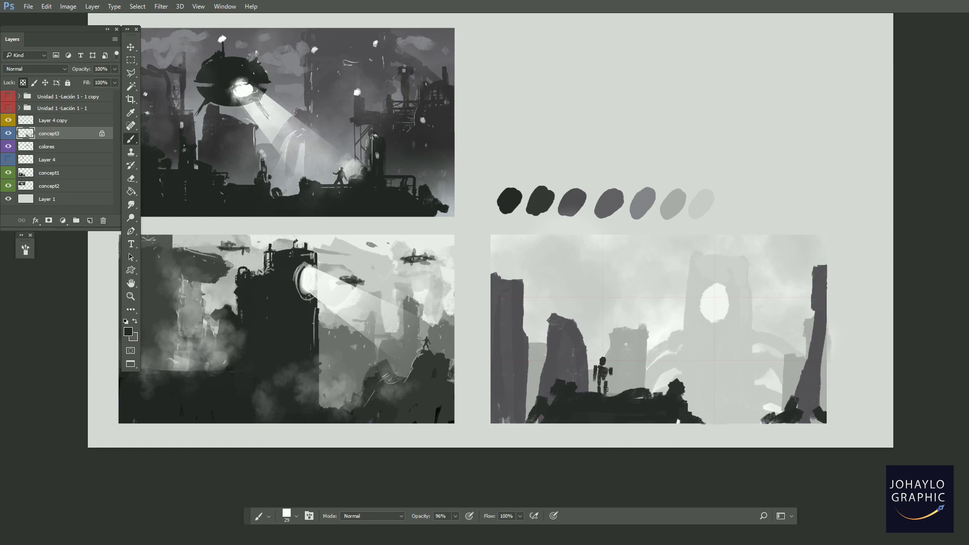
drag(729, 381, 723, 391)
Sample near-white from the oval light and paint thin edge highlights on the main tower and the towers left of it
alt+click(706, 310)
drag(683, 309, 687, 269)
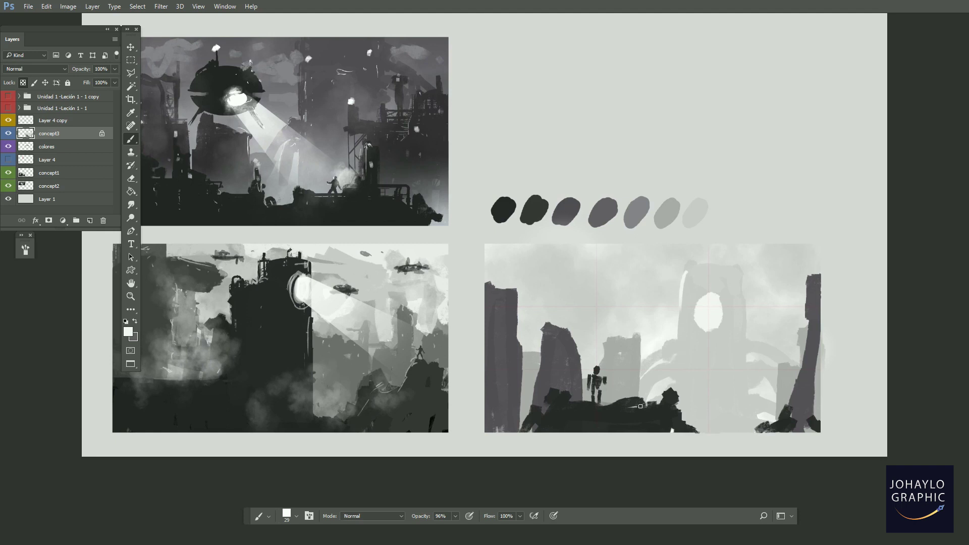
drag(572, 336, 577, 371)
drag(559, 330, 570, 334)
drag(514, 292, 516, 336)
drag(794, 335, 791, 358)
key(ctrl+z)
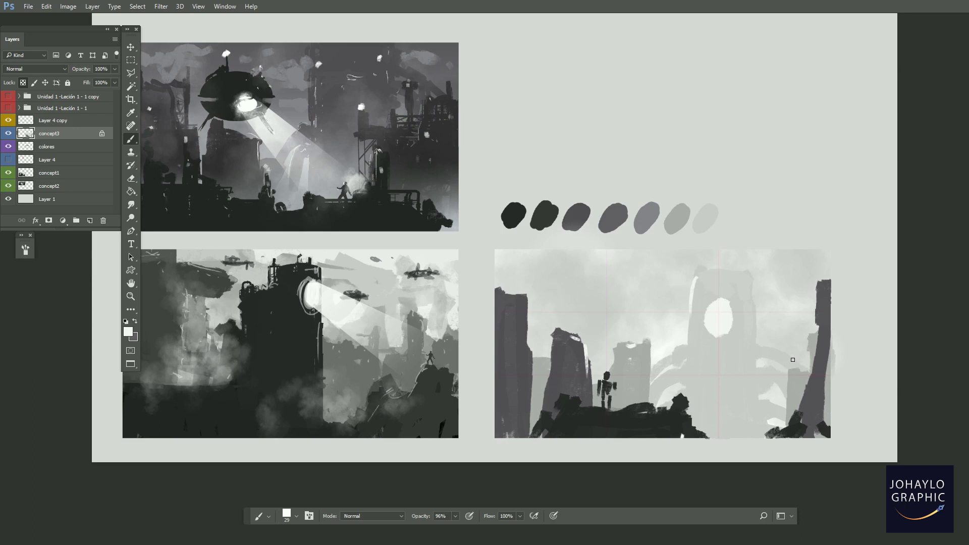
drag(704, 343, 706, 341)
Load the concept3 layer's pixels as a selection and set the Gradient tool to the foreground-to-transparent preset
ctrl+click(30, 136)
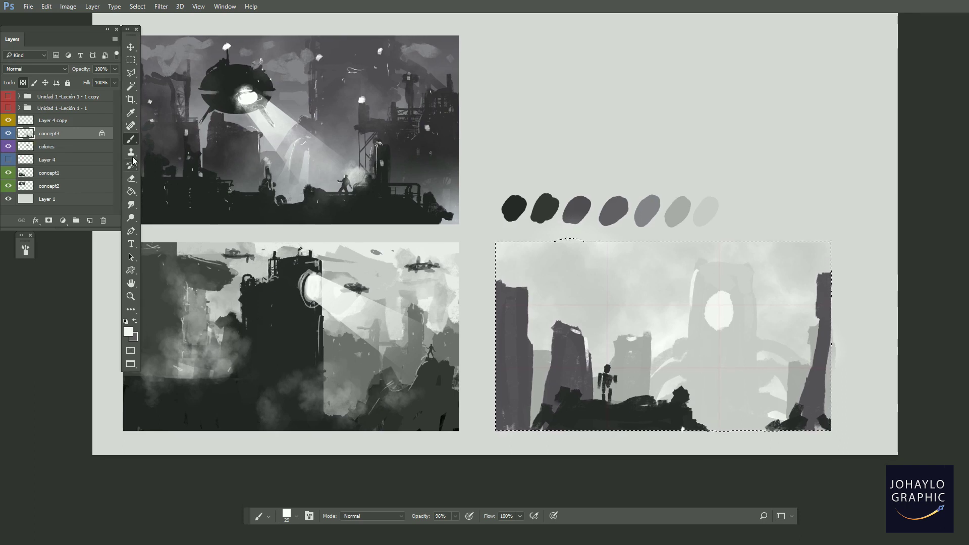
click(130, 192)
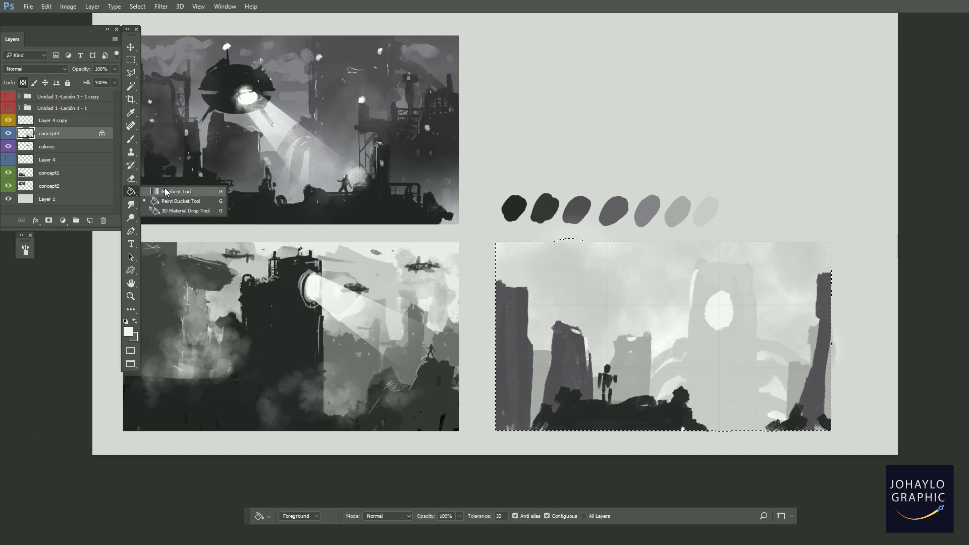
click(168, 191)
right_click(132, 191)
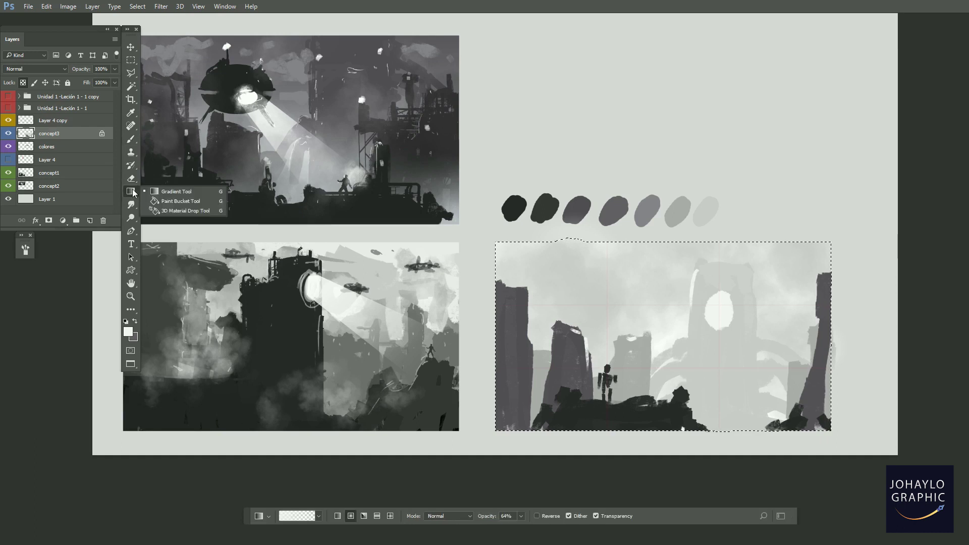
click(161, 189)
click(318, 516)
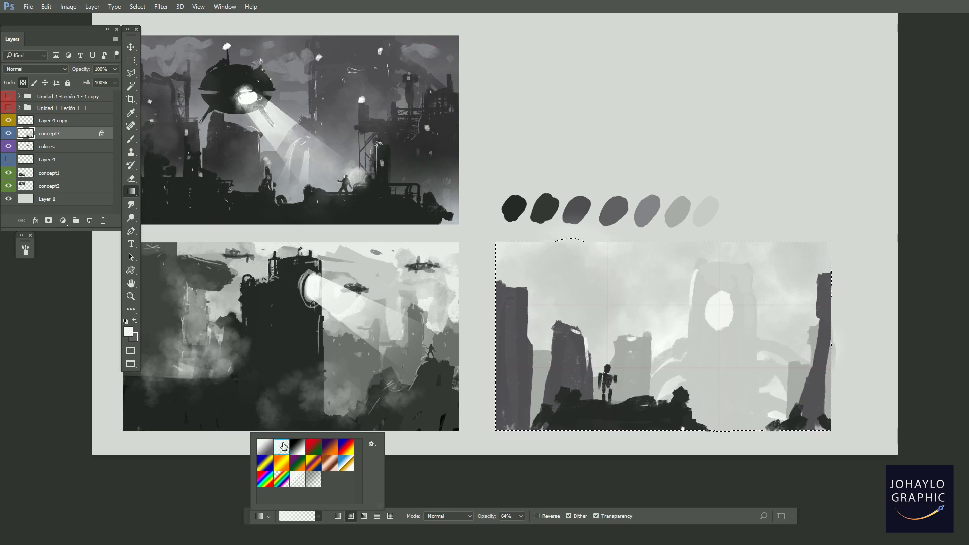
double_click(291, 447)
Set the foreground colour to near-black and darken the sky from the panel's upper edge with a linear gradient at 64% opacity
click(130, 335)
drag(376, 178, 356, 263)
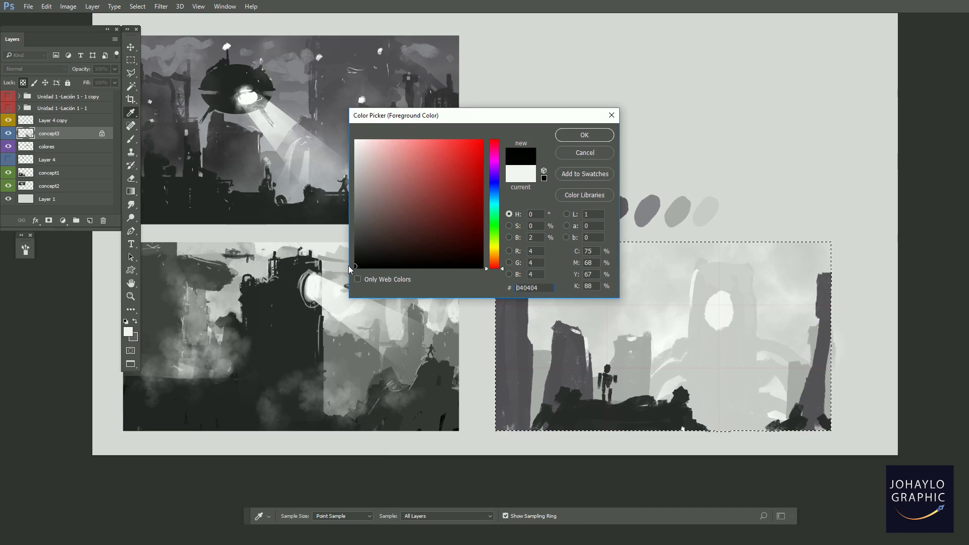
click(594, 139)
drag(674, 217, 724, 353)
key(ctrl+z)
right_click(131, 191)
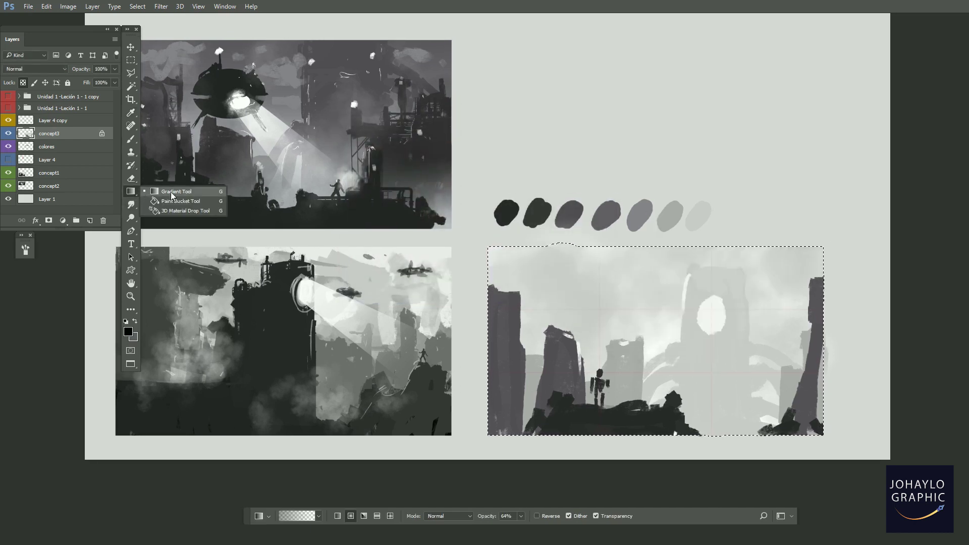
click(179, 192)
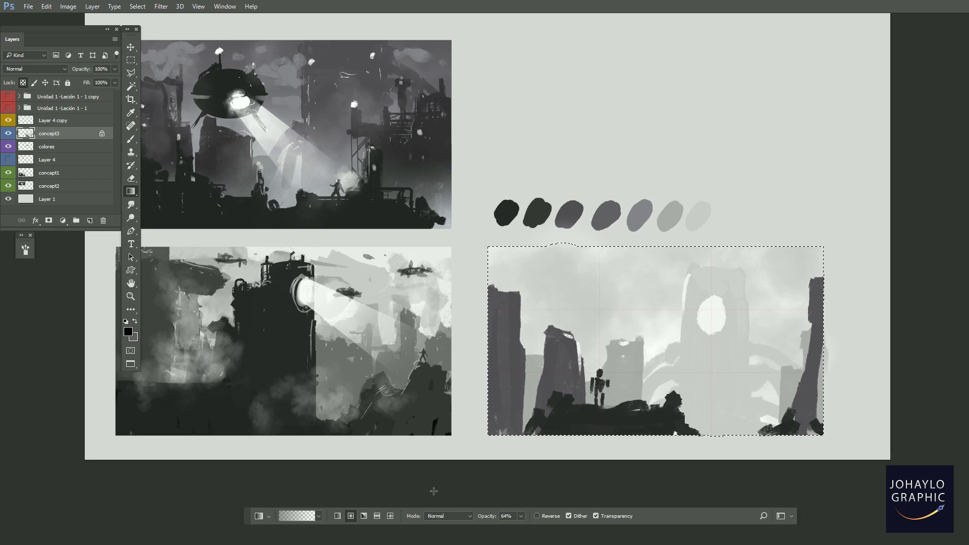
click(338, 515)
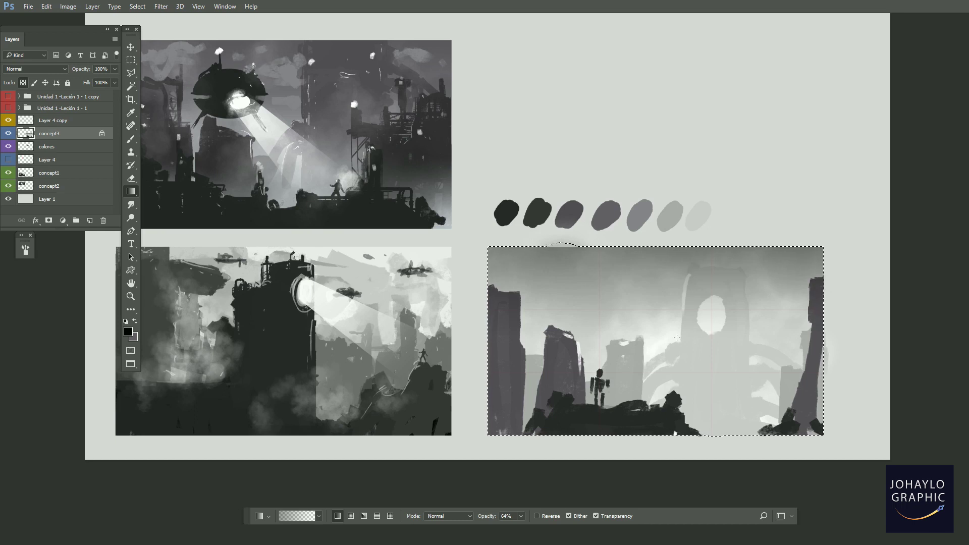
Sample near-black from the rubble and darken the panel's lower-left and upper-right corners with radial gradients
alt+click(513, 350)
alt+click(571, 423)
drag(490, 448, 540, 399)
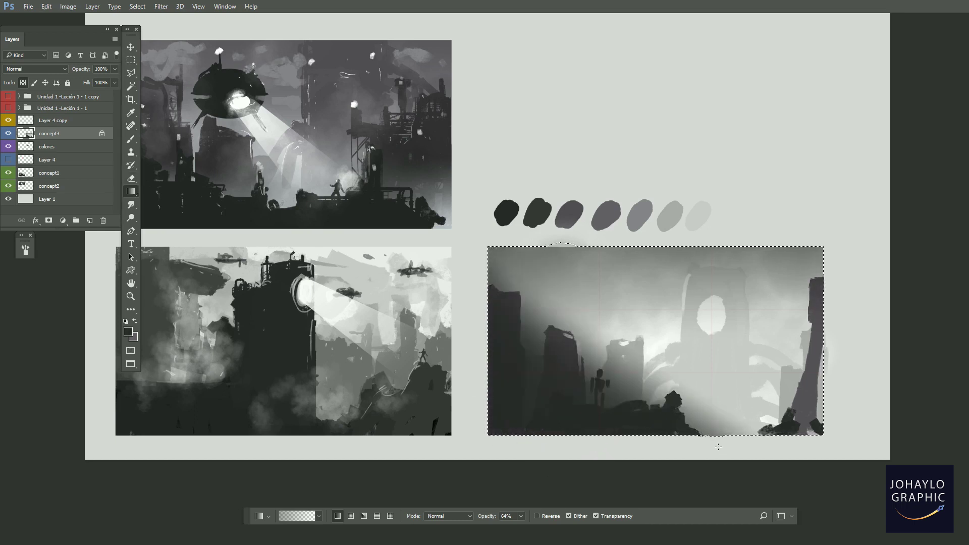
click(350, 517)
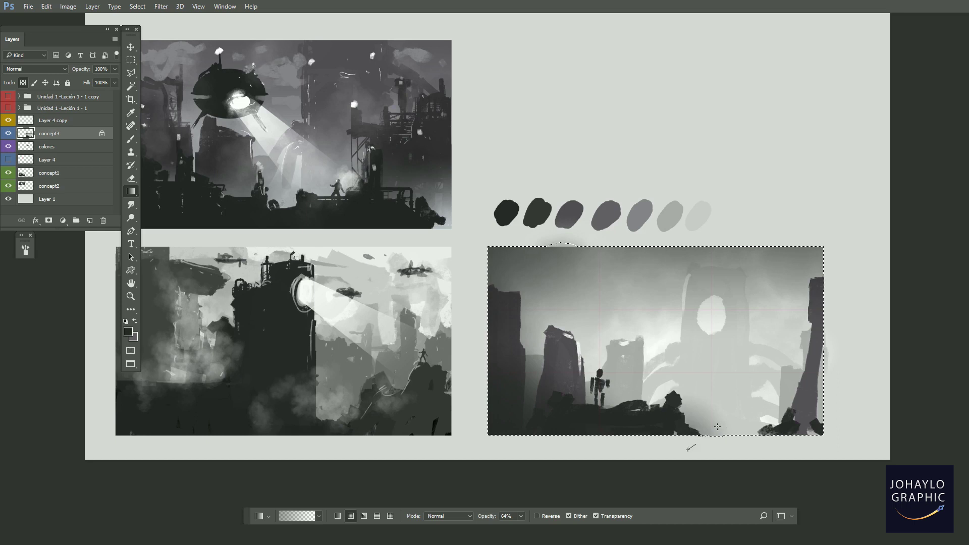
mouse_move(822, 245)
mouse_down()
mouse_move(739, 329)
mouse_move(701, 346)
mouse_up()
Sample near-white and add a soft radial gradient glow around the main tower's oval light
alt+click(663, 338)
drag(717, 313, 702, 349)
drag(773, 384, 766, 389)
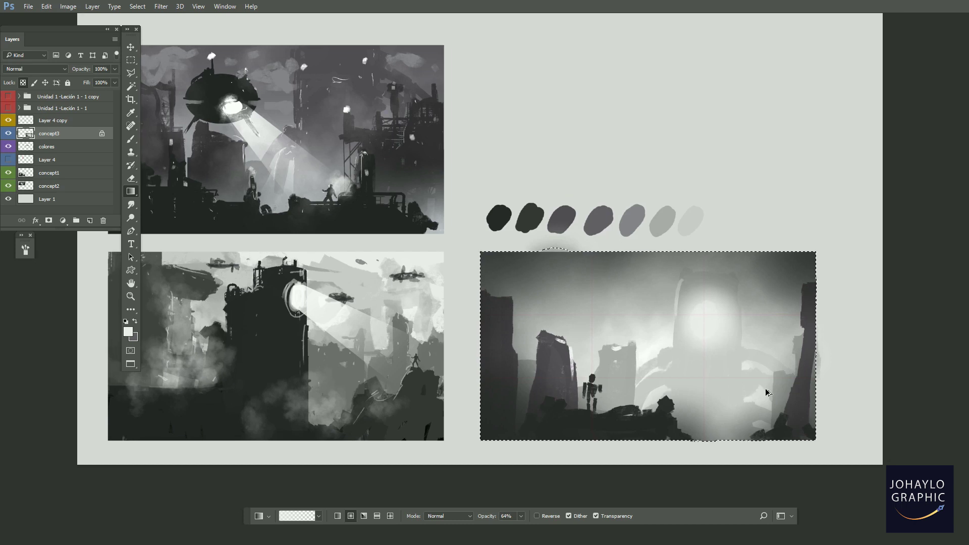
key(ctrl+z)
mouse_move(702, 313)
mouse_down()
mouse_move(696, 354)
mouse_move(711, 351)
mouse_up()
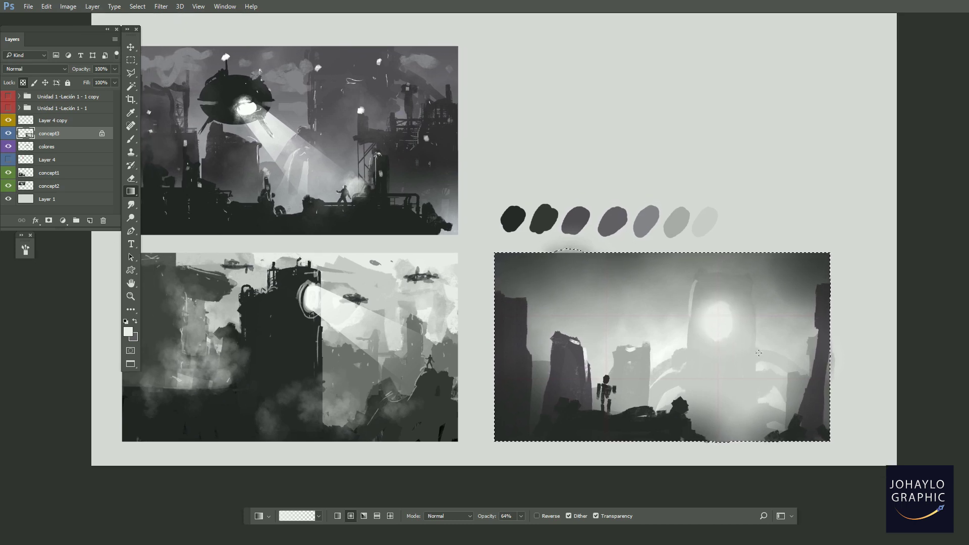
drag(746, 386, 744, 383)
mouse_move(617, 378)
mouse_down()
mouse_move(642, 385)
mouse_move(612, 382)
mouse_up()
key(ctrl+z)
key(ctrl+z)
Set the brush size to 18 px and paint small near-white highlights on the towers in the panel's left half
key(b)
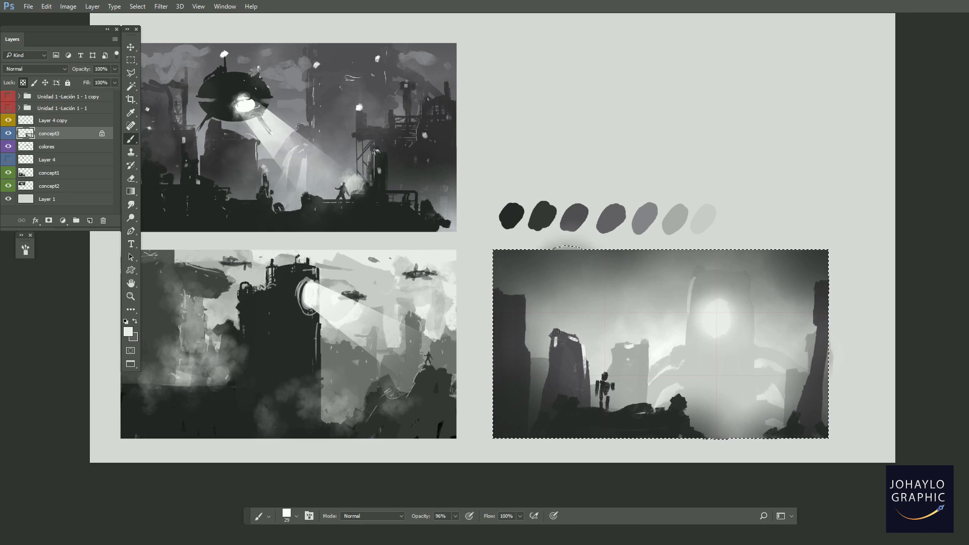
right_click(683, 358)
drag(678, 177, 676, 177)
key(Return)
click(619, 374)
drag(641, 386, 641, 388)
click(580, 362)
drag(569, 338, 577, 342)
drag(525, 298, 522, 323)
Paint small near-white highlights on the foreground rubble and the dark tower at the panel's right edge
click(597, 420)
drag(662, 413, 657, 415)
click(815, 358)
click(813, 314)
drag(818, 295, 816, 300)
drag(690, 402, 714, 409)
Paint a dark airship in the upper-left sky and two fainter ones on either side of the main tower, using sampled greys
alt+click(657, 368)
mouse_move(656, 321)
mouse_down()
mouse_move(676, 323)
mouse_move(646, 323)
mouse_up()
mouse_move(581, 292)
mouse_down()
mouse_move(630, 294)
mouse_move(573, 299)
mouse_move(586, 353)
mouse_move(568, 298)
mouse_move(598, 295)
mouse_up()
key(ctrl+z)
alt+click(556, 283)
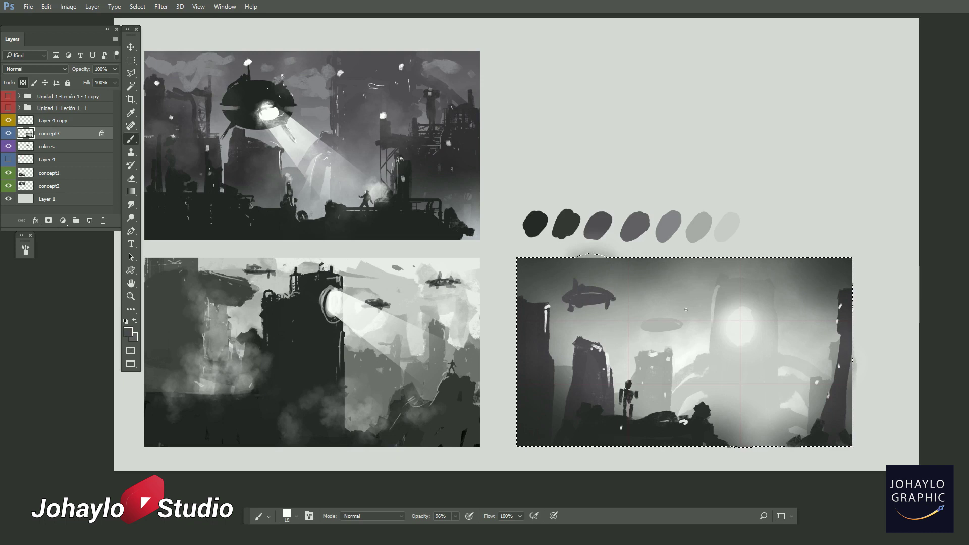
alt+click(653, 327)
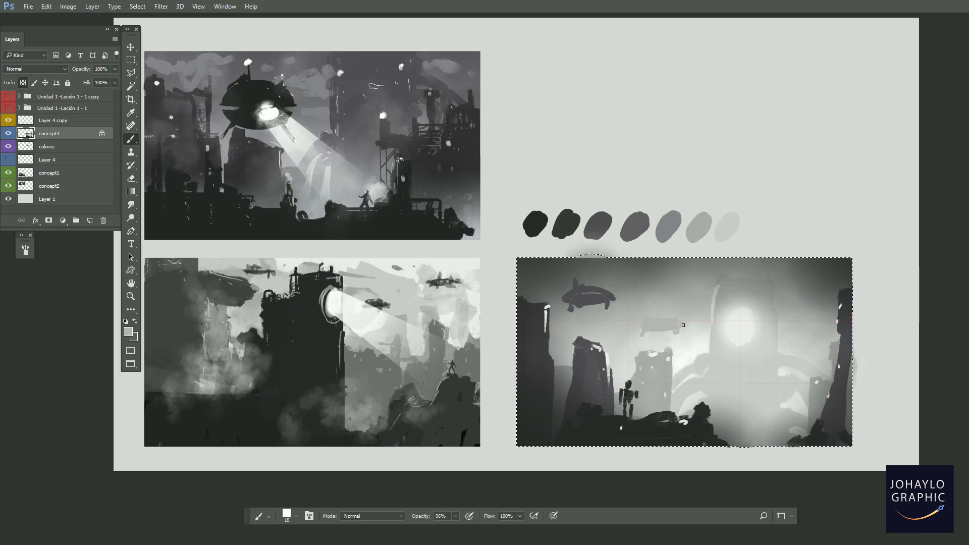
drag(794, 326, 792, 329)
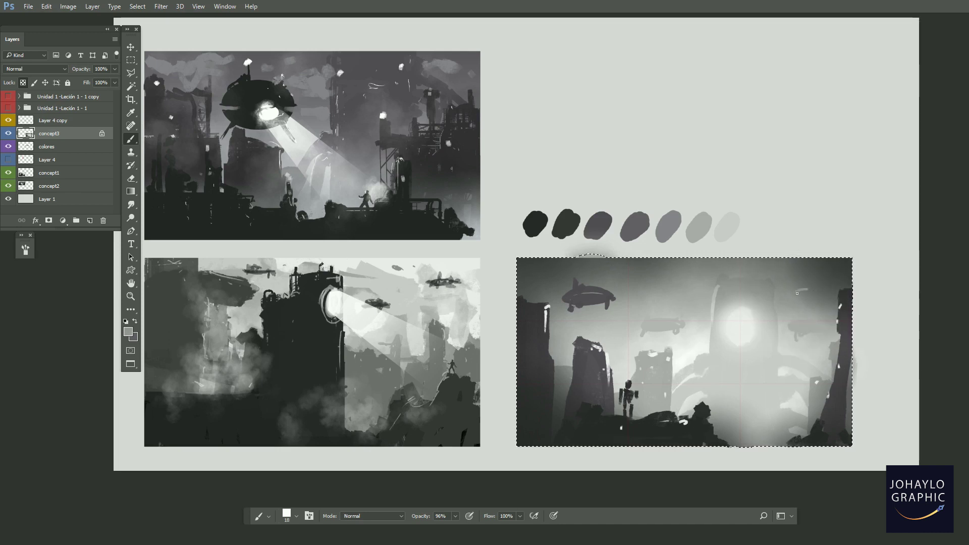
Sample greys from the scene, paint faint horizontal cloud strokes in the sky and touch up the robot figure
alt+click(636, 290)
alt+click(556, 278)
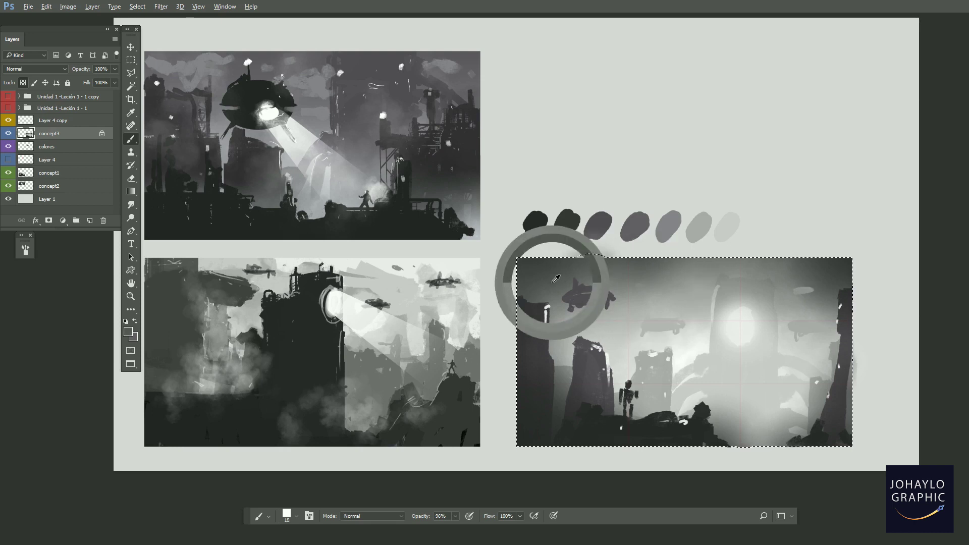
alt+click(586, 331)
drag(582, 327, 565, 327)
mouse_move(625, 387)
mouse_down()
mouse_move(615, 393)
mouse_move(630, 400)
mouse_up()
Sample near-white from the tower's light and try brush strokes between the light and the robot, undoing them
alt+click(729, 336)
drag(713, 336, 739, 311)
drag(620, 404, 760, 306)
key(ctrl+alt+z)
key(ctrl+alt+z)
drag(717, 421, 715, 426)
key(ctrl+alt+z)
drag(588, 350, 615, 347)
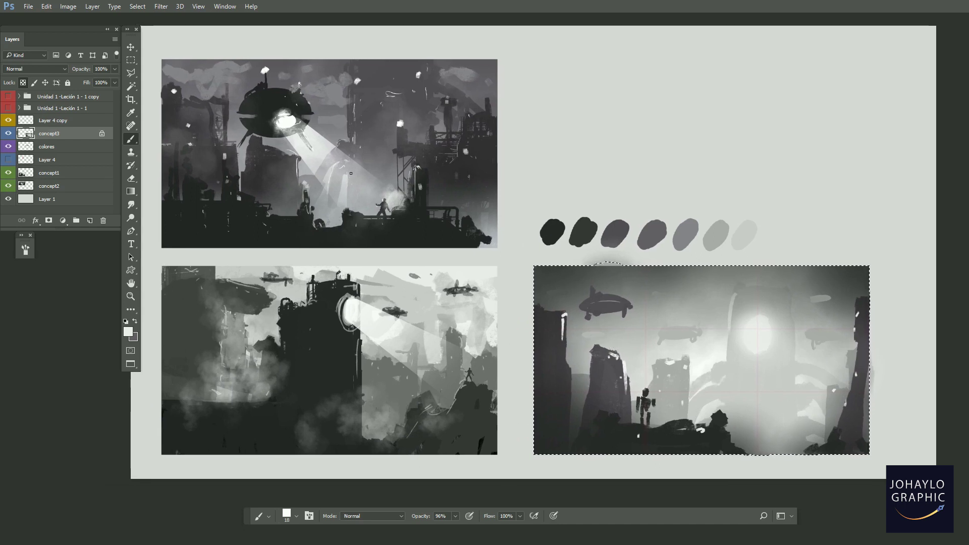
key(l)
click(755, 322)
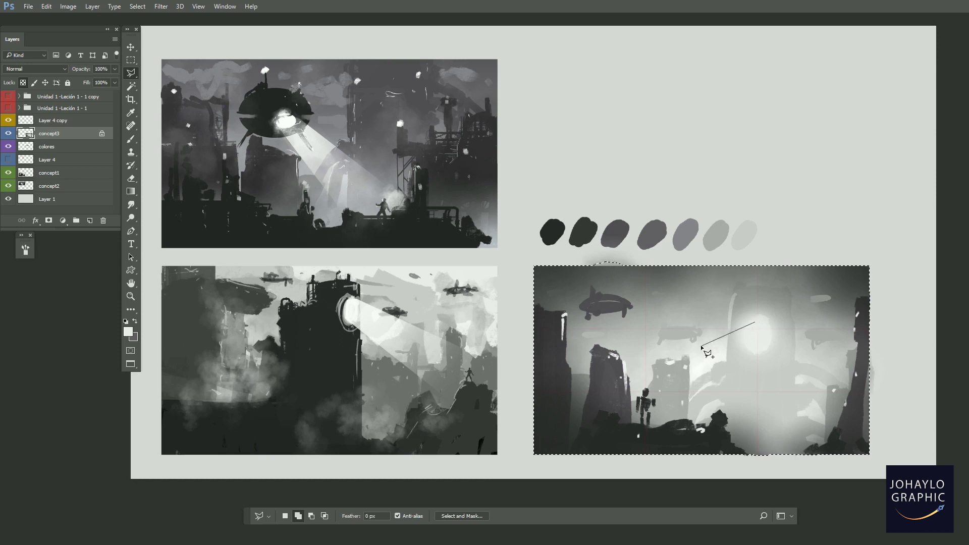
click(621, 393)
click(610, 429)
click(695, 427)
click(757, 321)
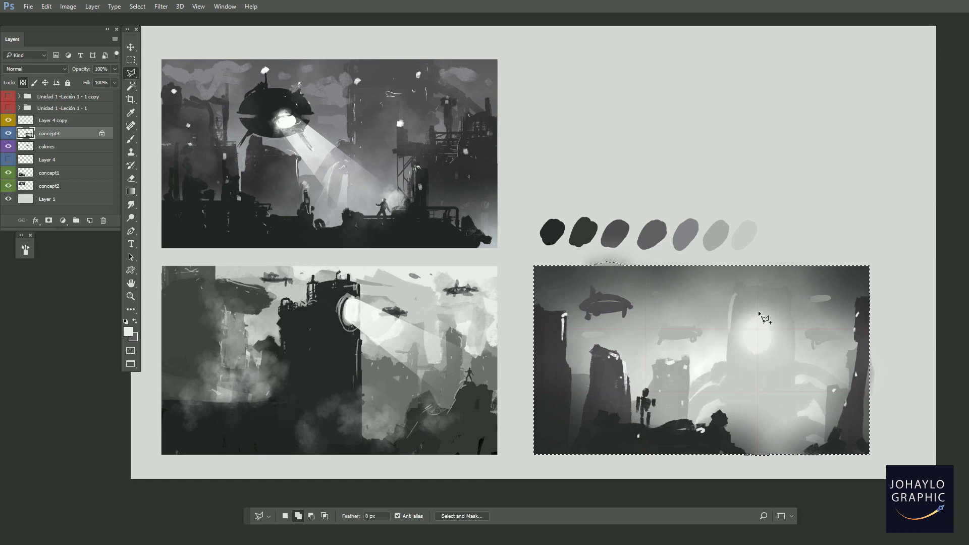
Clear the panel selection and outline a beam-shaped polygon from the tower's light to the rubble around the robot
key(ctrl+d)
click(756, 317)
click(592, 418)
click(701, 429)
click(776, 337)
click(758, 316)
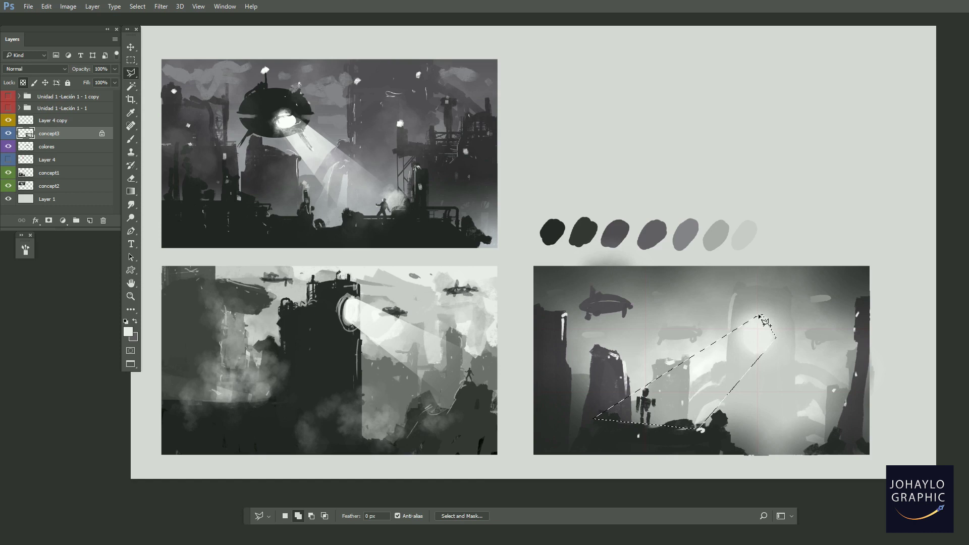
Try a near-white radial gradient beam inside the polygon on a new layer, deselect and delete that layer
click(130, 192)
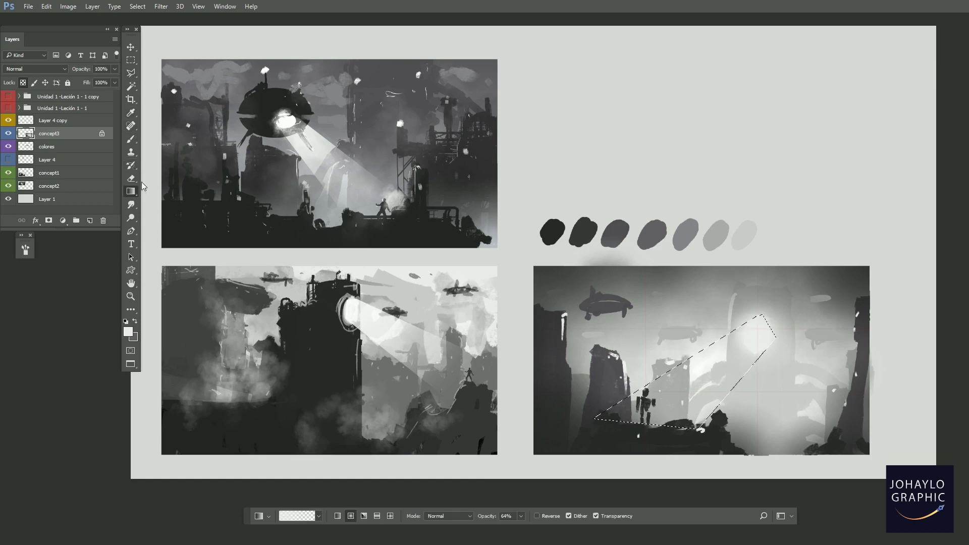
click(90, 221)
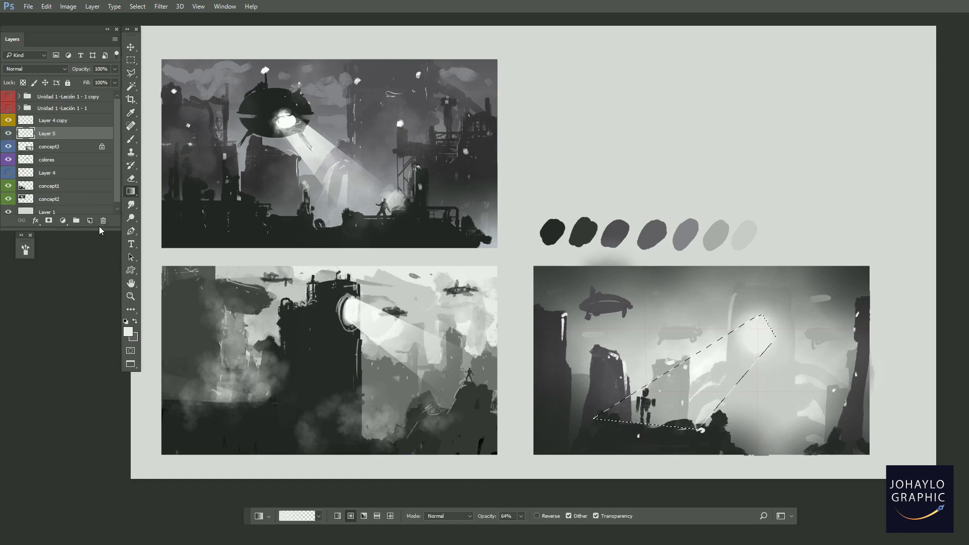
drag(767, 316, 658, 443)
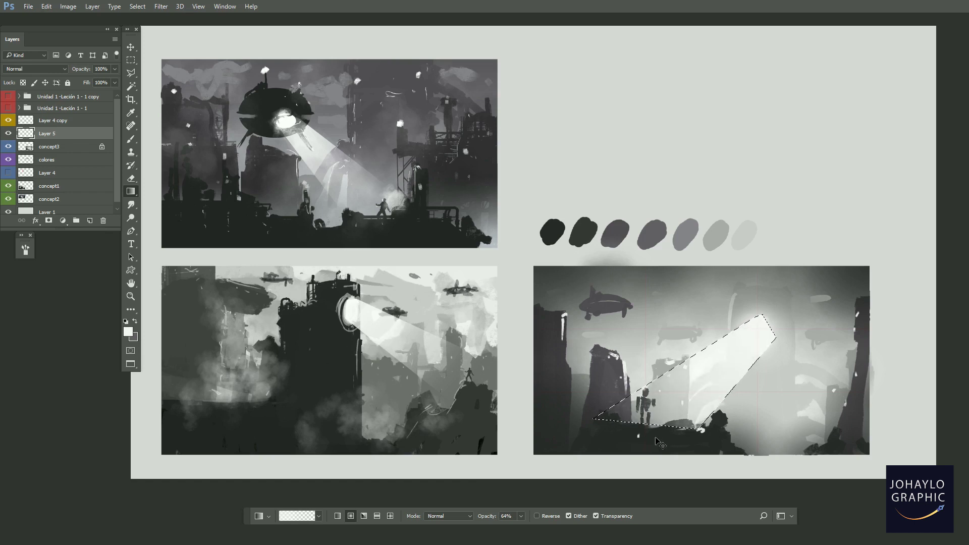
key(ctrl+d)
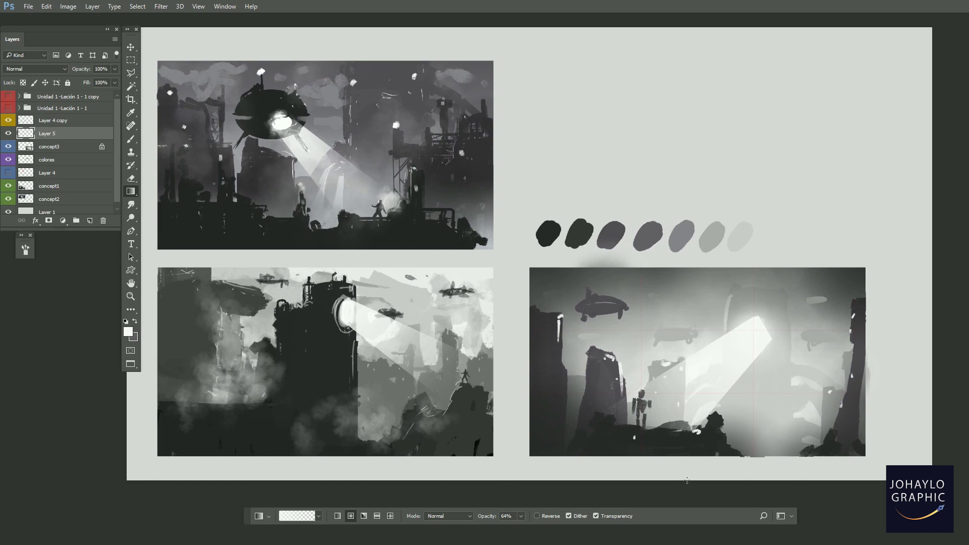
key(Delete)
drag(749, 439, 751, 440)
key(v)
drag(682, 332, 683, 343)
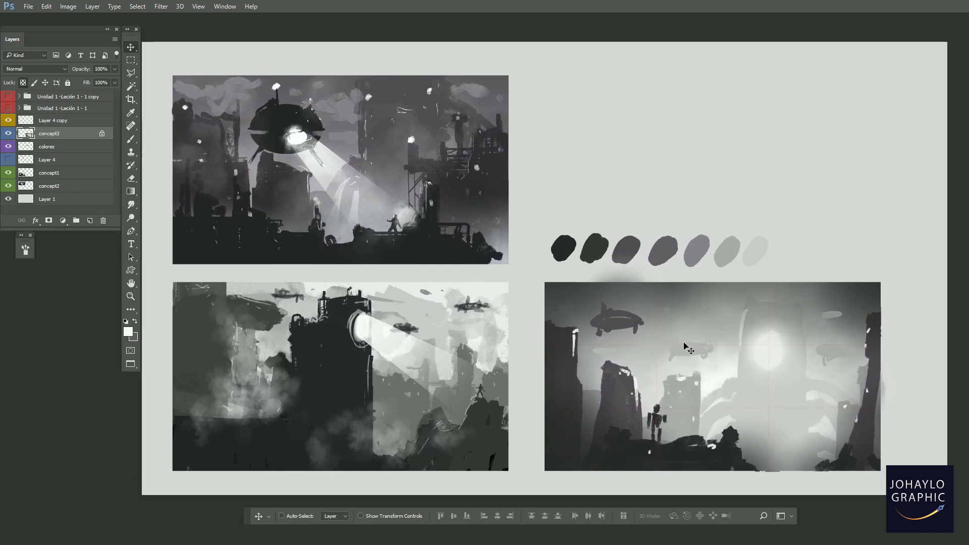
drag(737, 407, 722, 409)
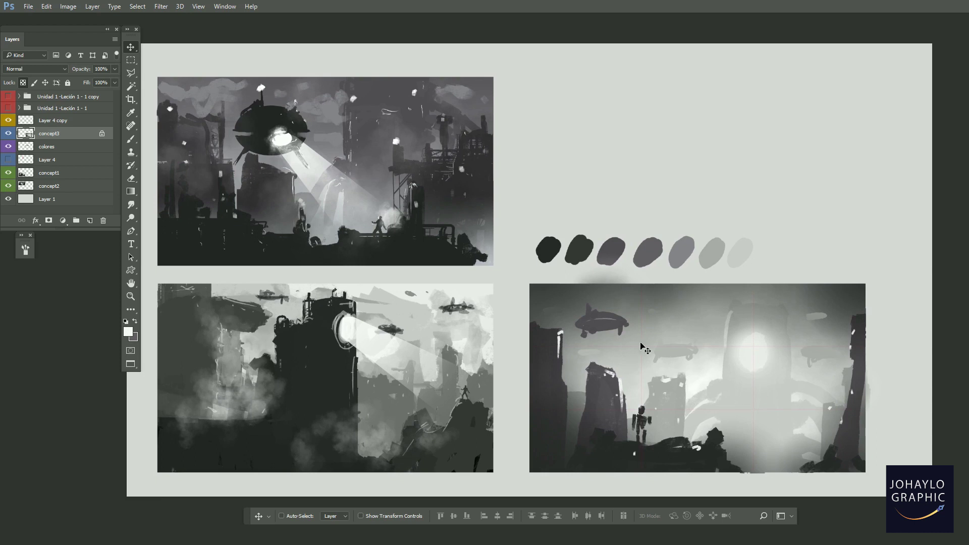
mouse_move(703, 356)
mouse_down()
mouse_move(692, 349)
mouse_move(697, 391)
mouse_move(700, 368)
mouse_up()
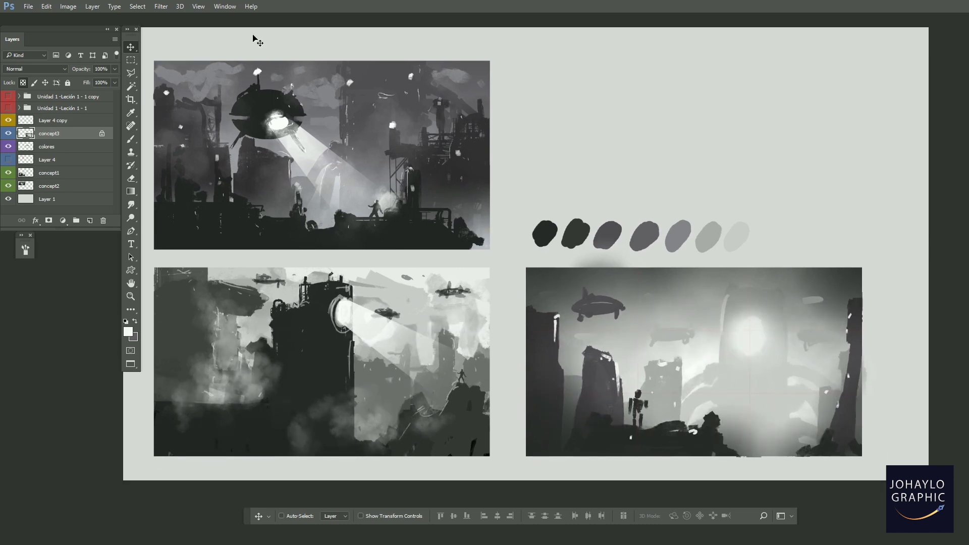
mouse_move(696, 353)
mouse_down()
mouse_move(711, 382)
mouse_move(737, 376)
mouse_move(699, 353)
mouse_up()
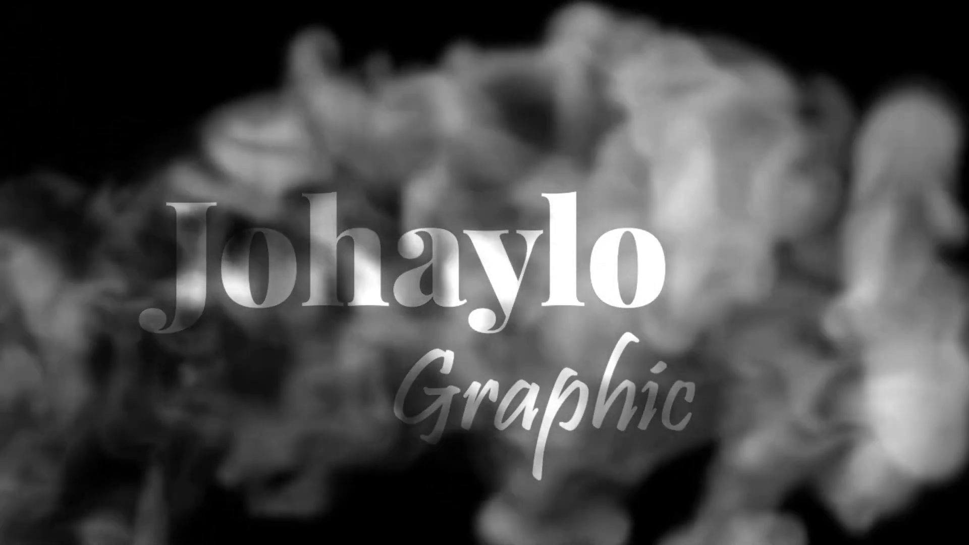